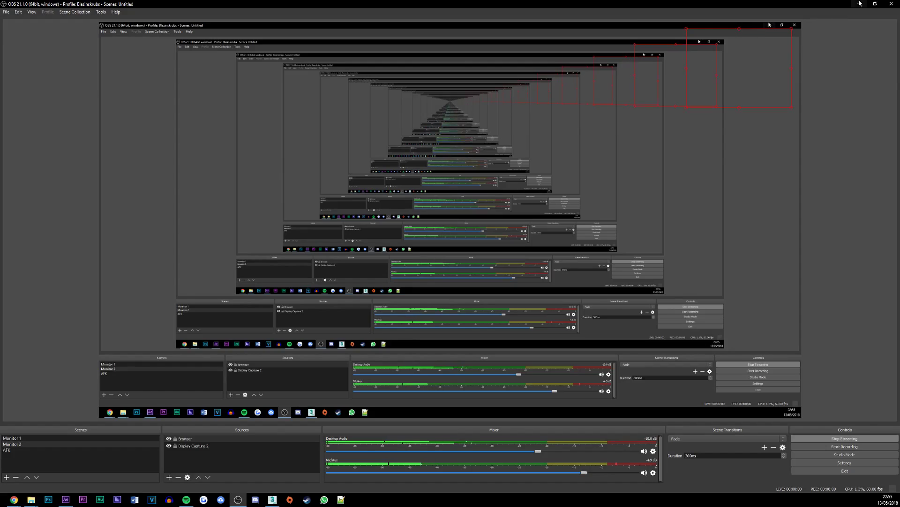
# - Minimize the OBS Studio window to reveal the full-screen raw render preview behind it
pyautogui.click(854, 5)
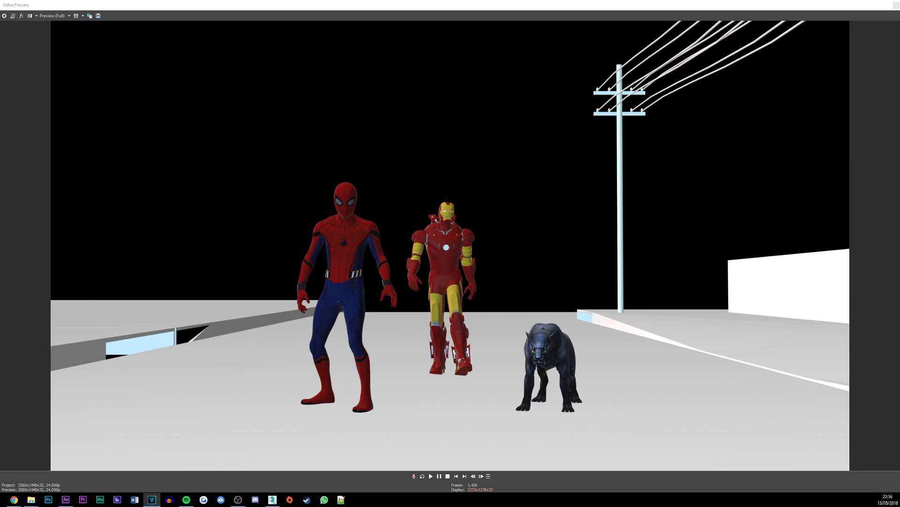
# - Play the Spider-Man, Iron Man and panther clip, stop it, then replay it
pyautogui.press('space')
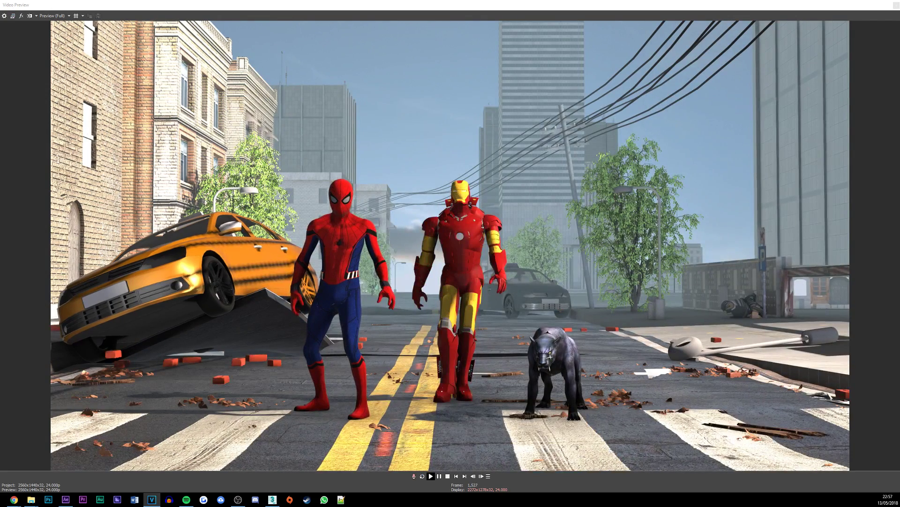
pyautogui.press('space')
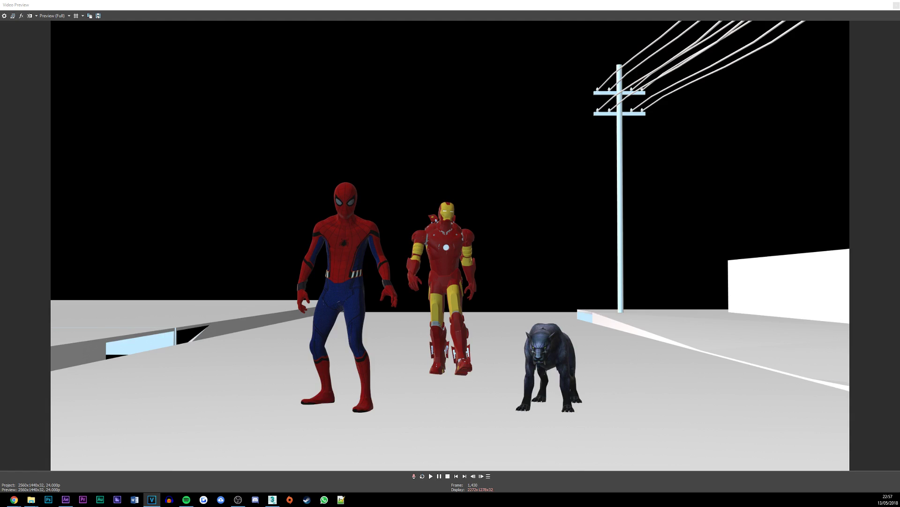
pyautogui.press('space')
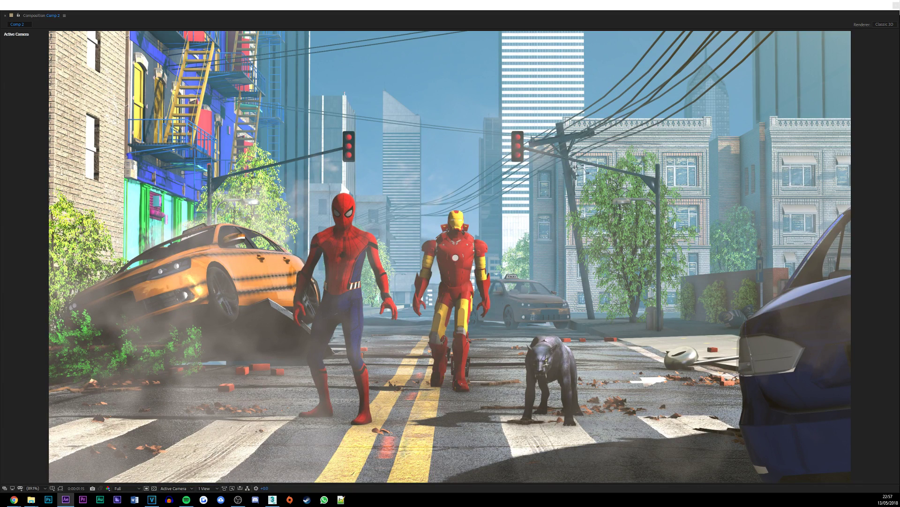
# - Switch from After Effects to the 3ds Max Slate Material Editor's Multi/Sub-Object graph
pyautogui.hotkey('alt', 'Tab')
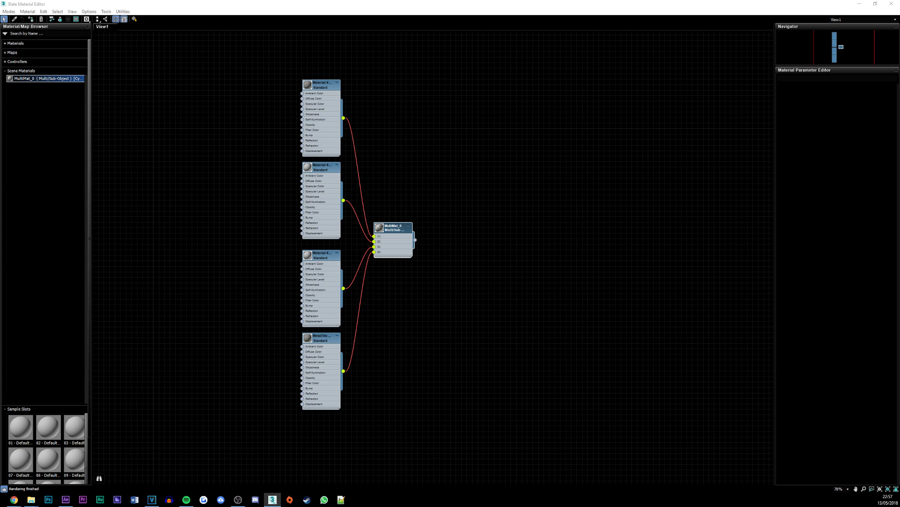
# - Minimize the Slate Material Editor to reveal the lamppost.max scene
pyautogui.click(859, 4)
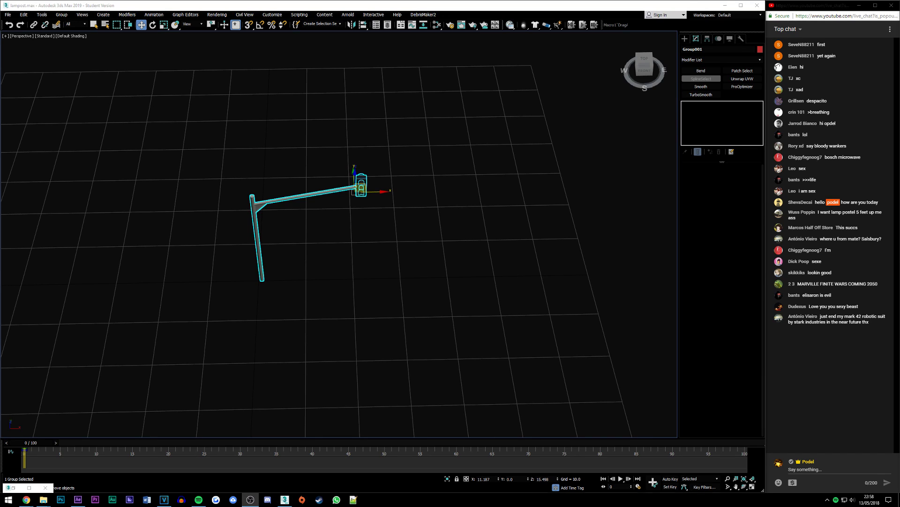
# - Open Iron Man.max from the recent files, accepting the units mismatch
pyautogui.click(760, 358)
pyautogui.click(8, 15)
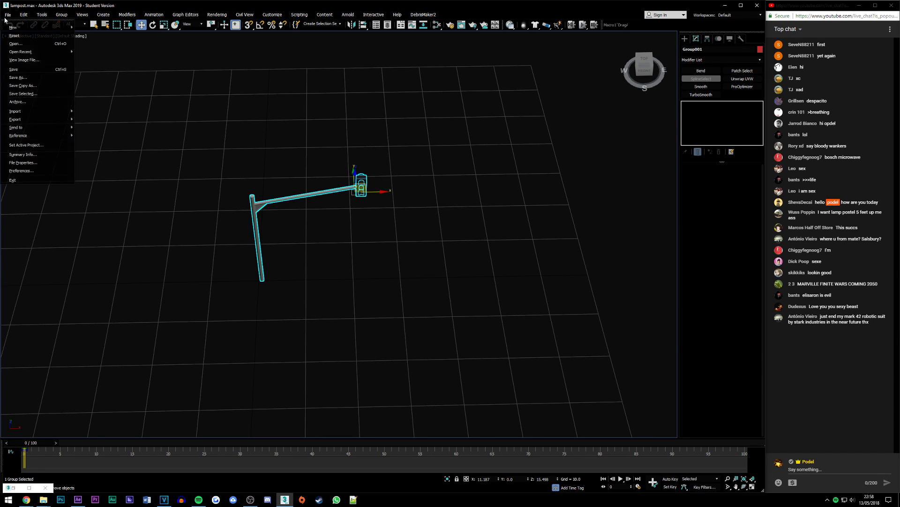
pyautogui.moveTo(42, 52)
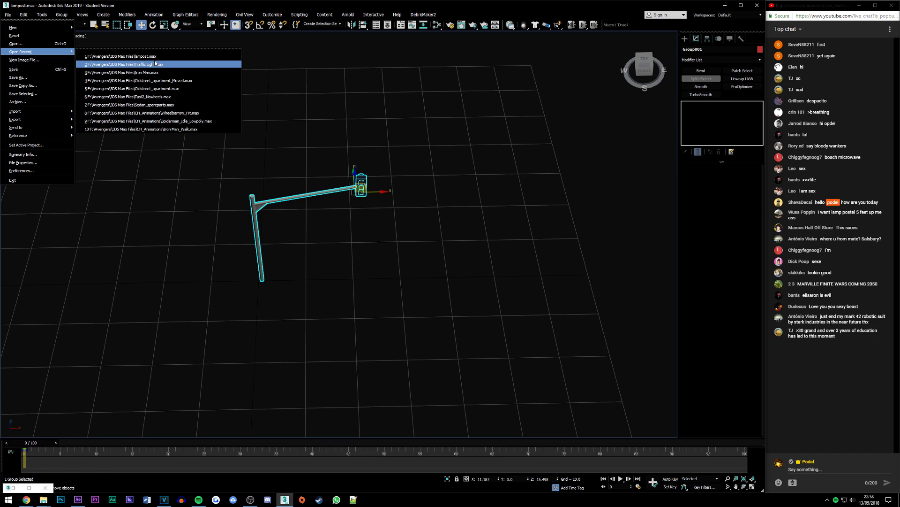
pyautogui.click(141, 73)
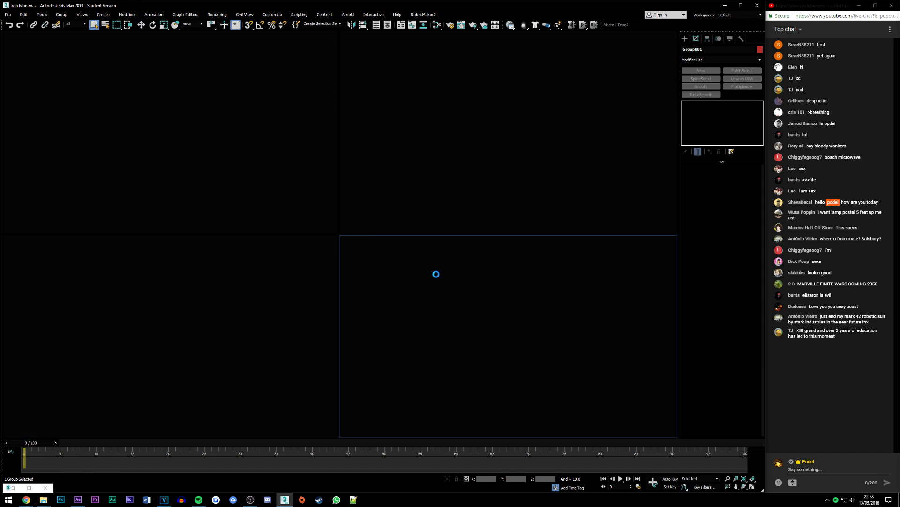
pyautogui.click(382, 283)
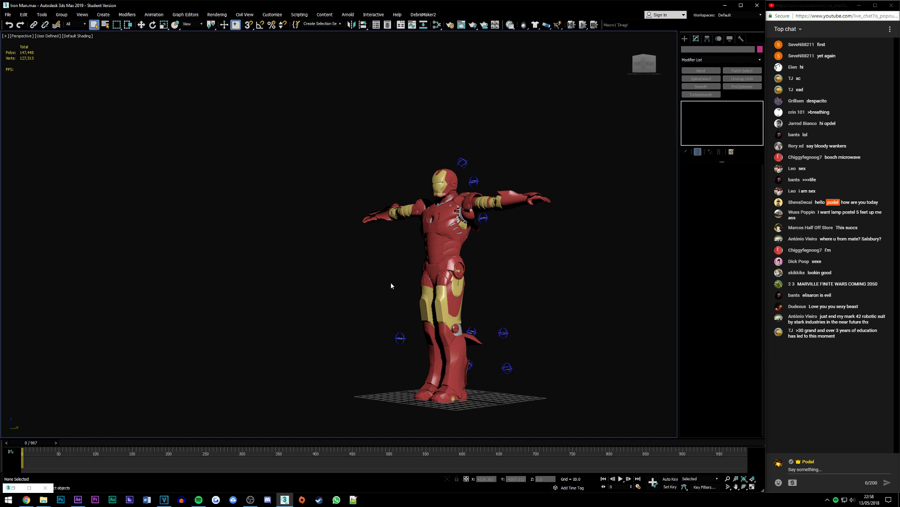
# - Orbit, zoom and step back through earlier views to inspect the Iron Man model
pyautogui.scroll(3, 476, 326)
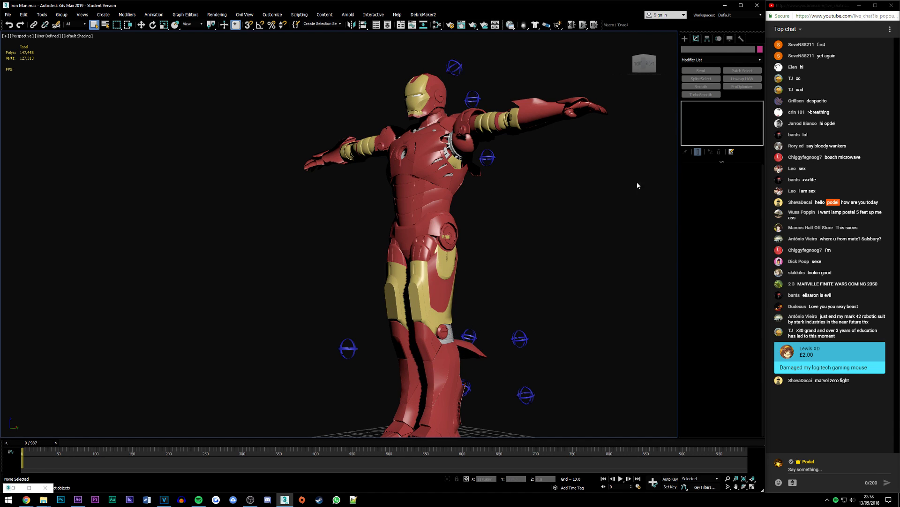
pyautogui.moveTo(644, 69)
pyautogui.mouseDown()
pyautogui.moveTo(675, 71)
pyautogui.moveTo(676, 108)
pyautogui.mouseUp()
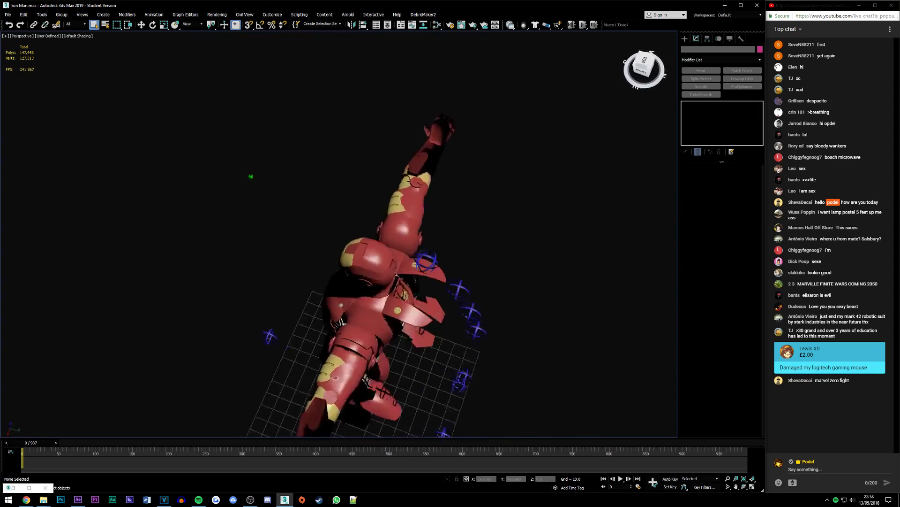
pyautogui.hotkey('shift', 'z')
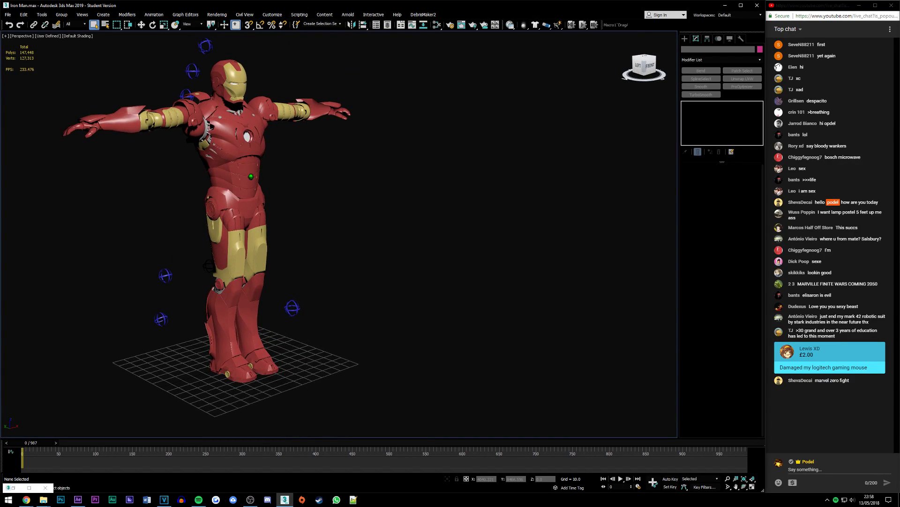
pyautogui.hotkey('shift', 'z')
pyautogui.hotkey('shift', 'z')
pyautogui.hotkey('shift', 'z')
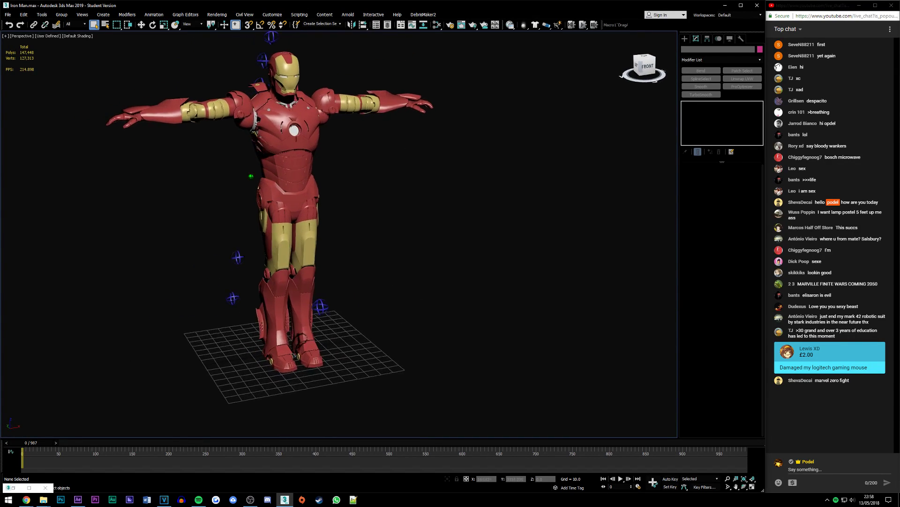
pyautogui.hotkey('shift', 'z')
pyautogui.hotkey('shift', 'z')
pyautogui.hotkey('shift', 'z')
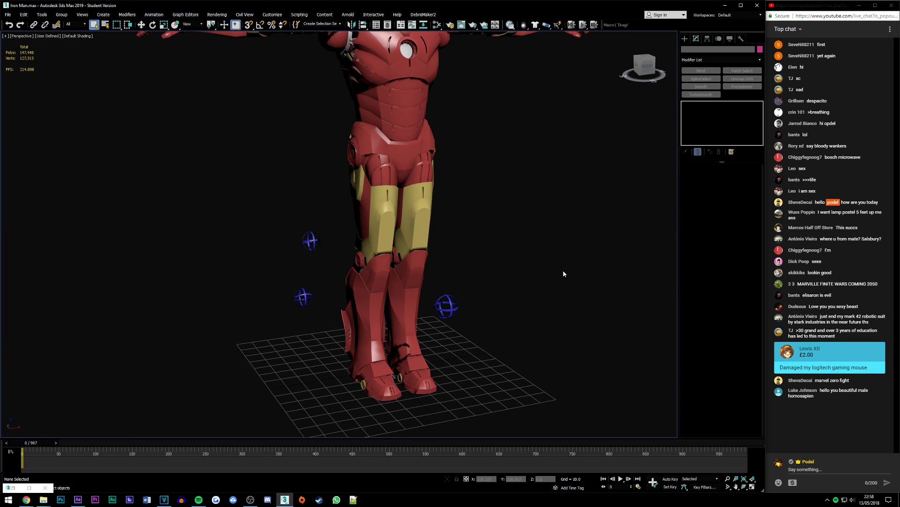
pyautogui.hotkey('shift', 'z')
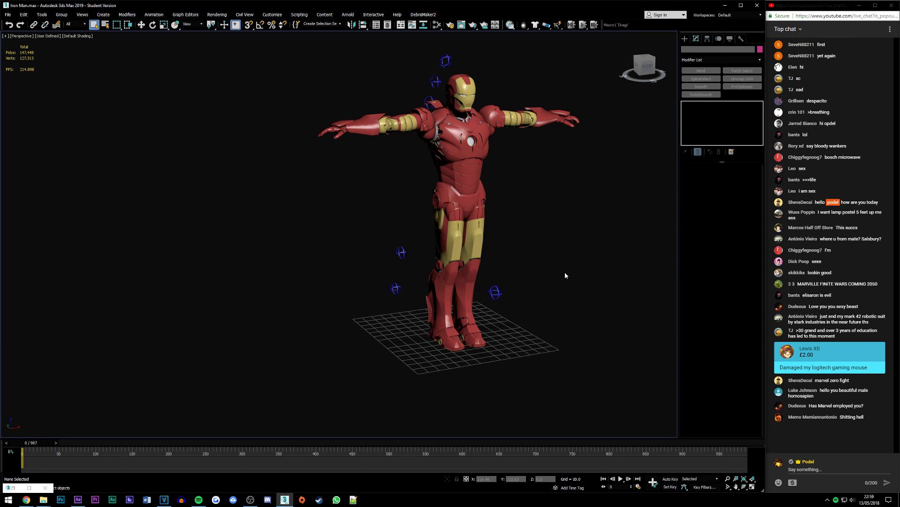
pyautogui.scroll(-3, 570, 259)
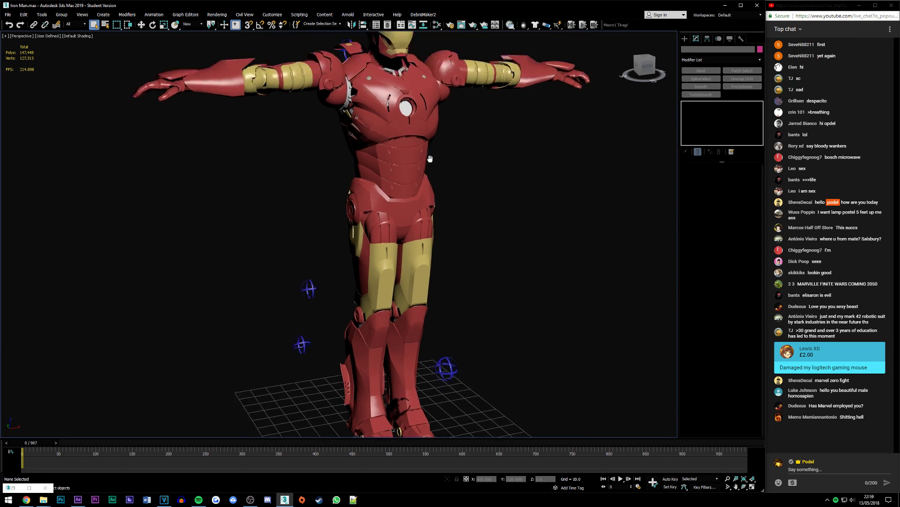
pyautogui.scroll(-3, 440, 168)
pyautogui.scroll(3, 440, 167)
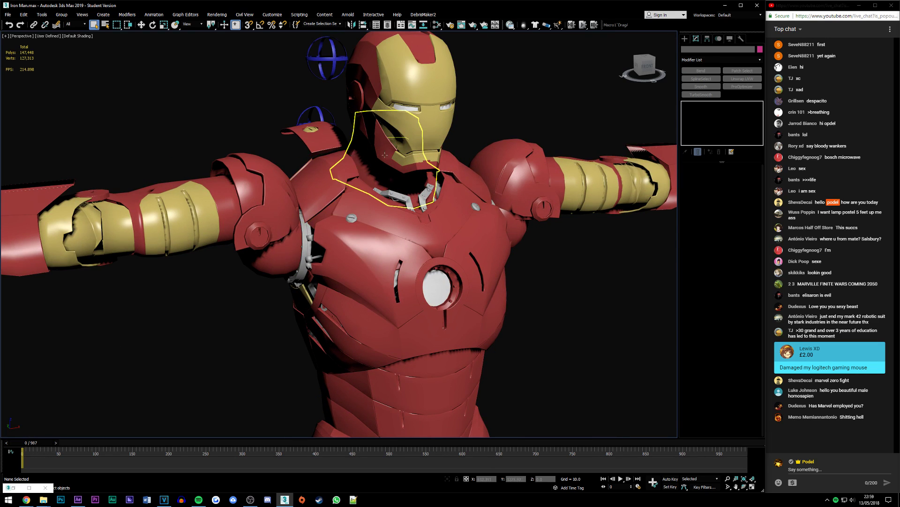
pyautogui.scroll(-2, 419, 148)
pyautogui.scroll(-2, 419, 148)
pyautogui.scroll(1, 419, 148)
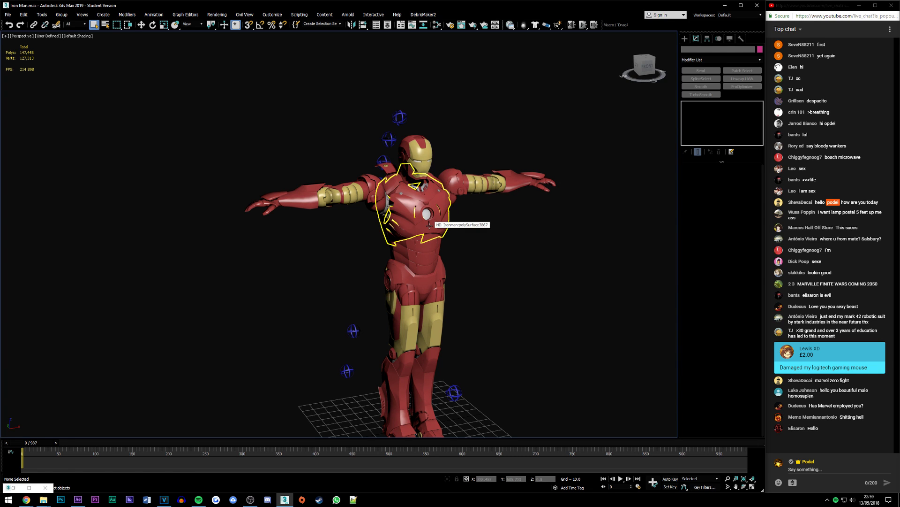
pyautogui.scroll(3, 428, 224)
pyautogui.scroll(3, 428, 206)
pyautogui.scroll(3, 427, 188)
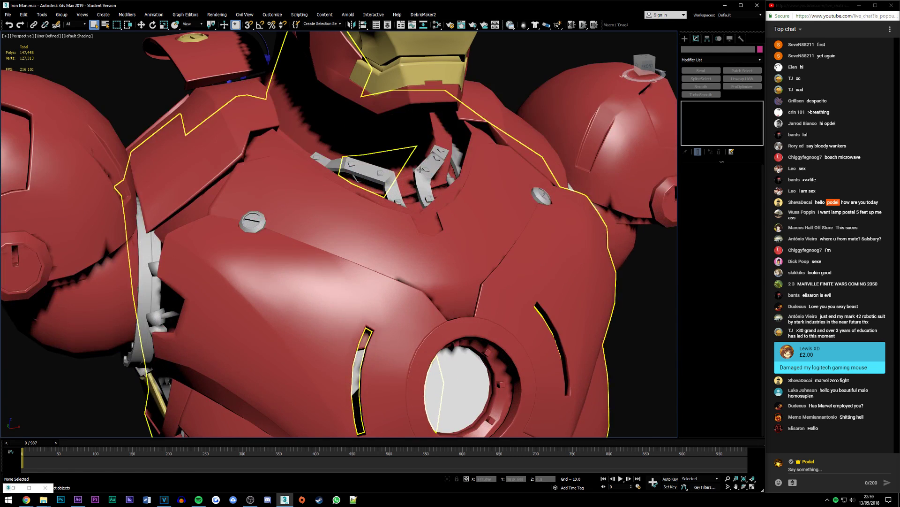
pyautogui.scroll(-6, 428, 168)
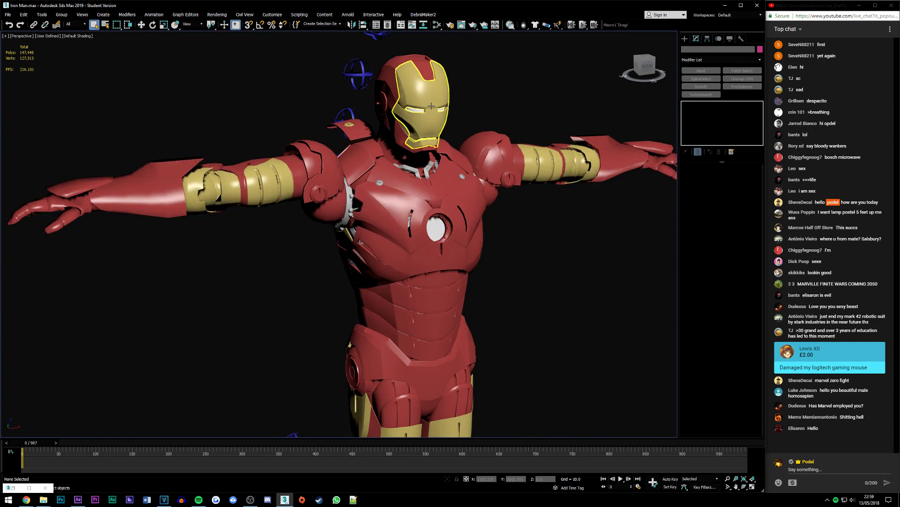
pyautogui.scroll(6, 431, 106)
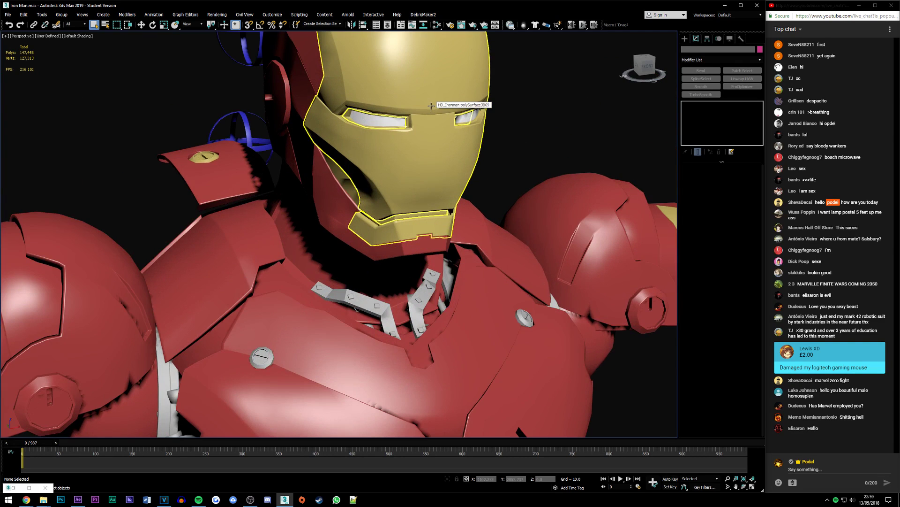
pyautogui.click(227, 167)
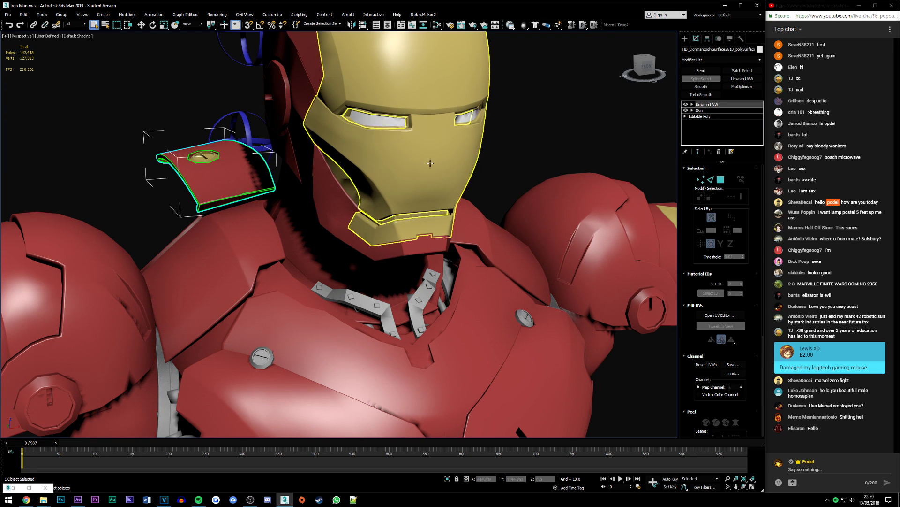
pyautogui.scroll(-5, 430, 163)
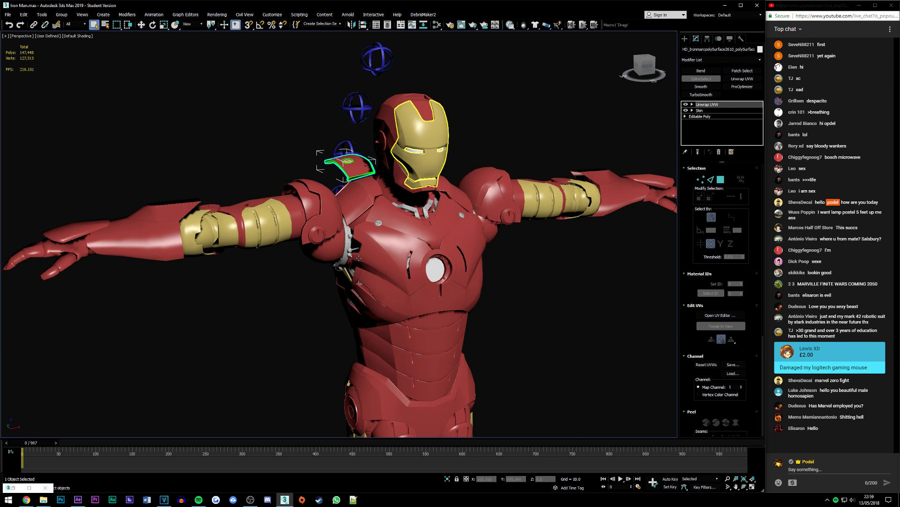
pyautogui.scroll(4, 341, 237)
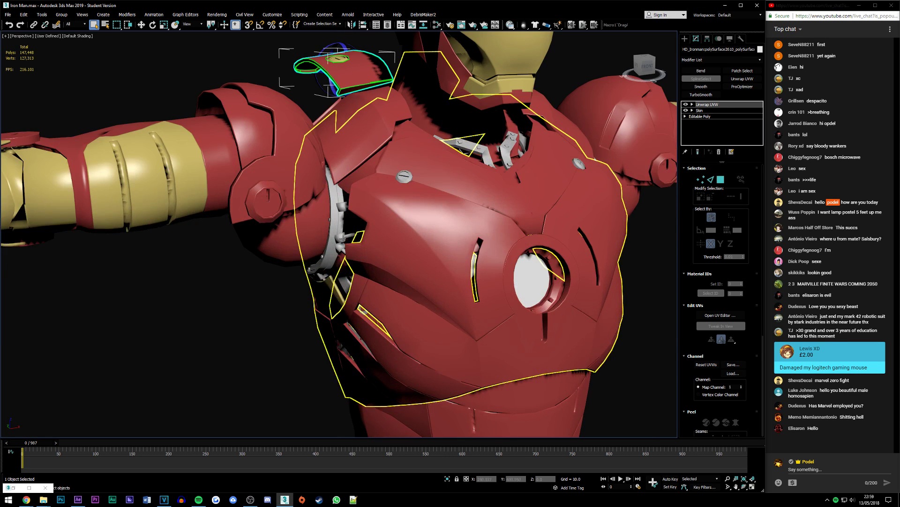
pyautogui.click(176, 193)
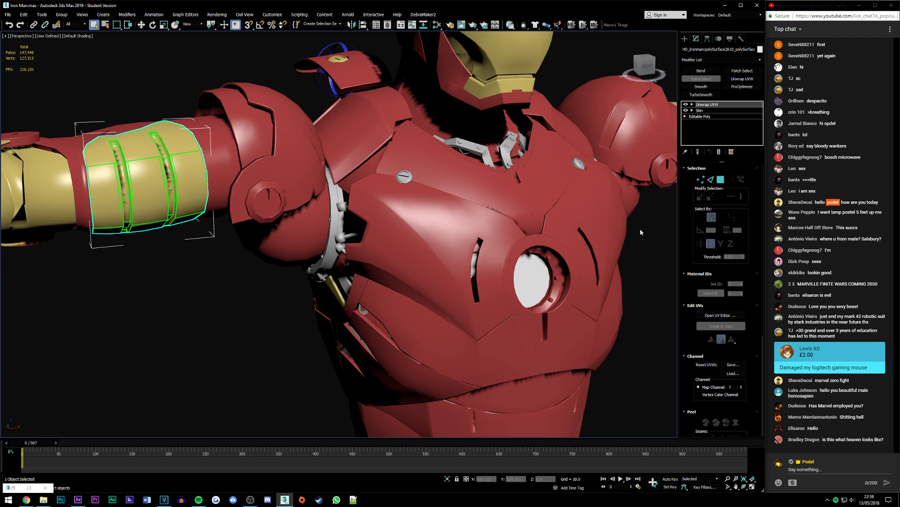
pyautogui.scroll(-4, 469, 140)
pyautogui.scroll(-3, 469, 141)
pyautogui.scroll(-3, 469, 141)
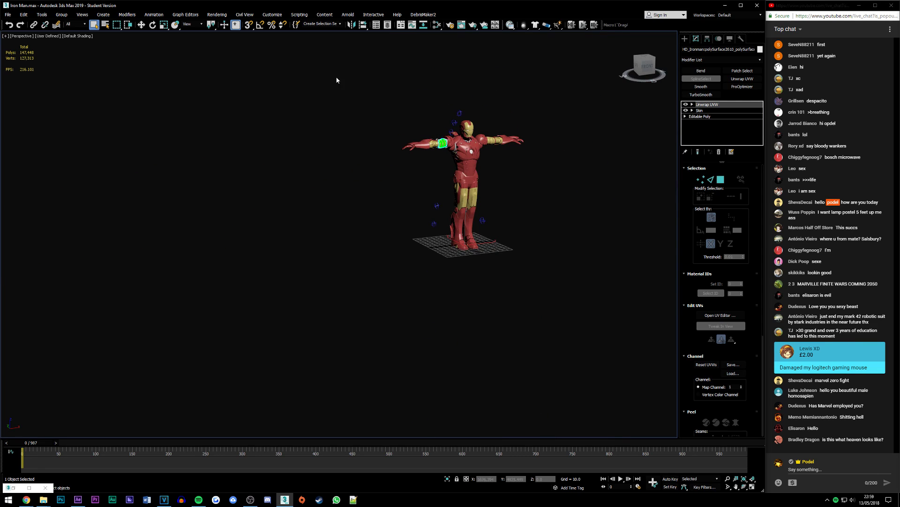
pyautogui.moveTo(336, 77); pyautogui.dragTo(566, 273)
pyautogui.moveTo(362, 92); pyautogui.dragTo(363, 92)
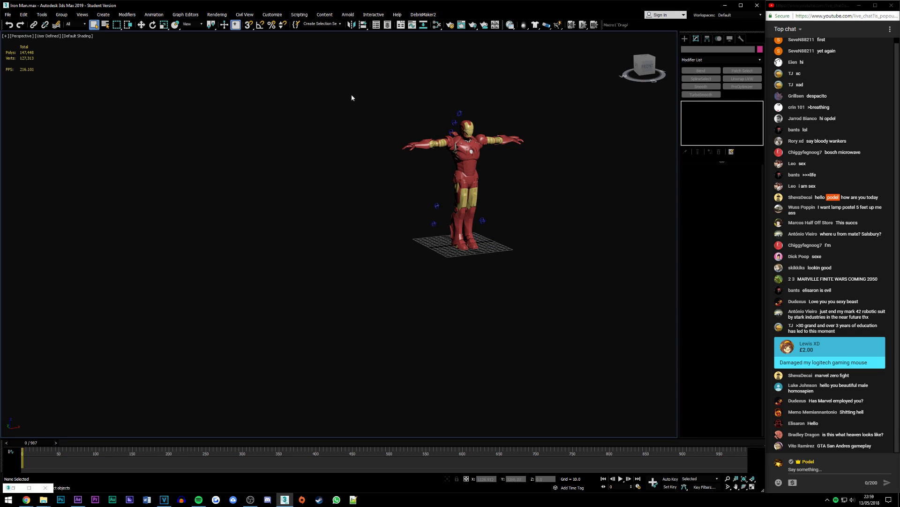
# - Start a merge from the CH_Animations/Iron Man_Walk.max scene file
pyautogui.click(8, 15)
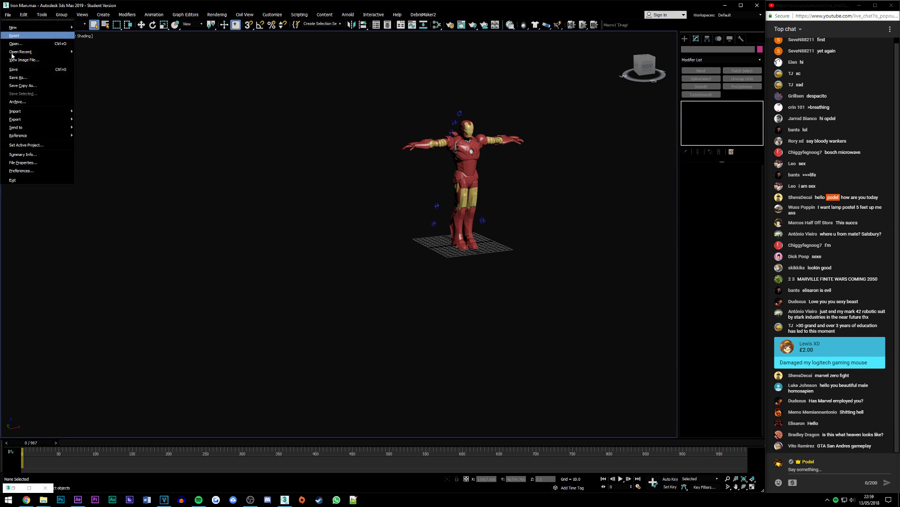
pyautogui.click(95, 123)
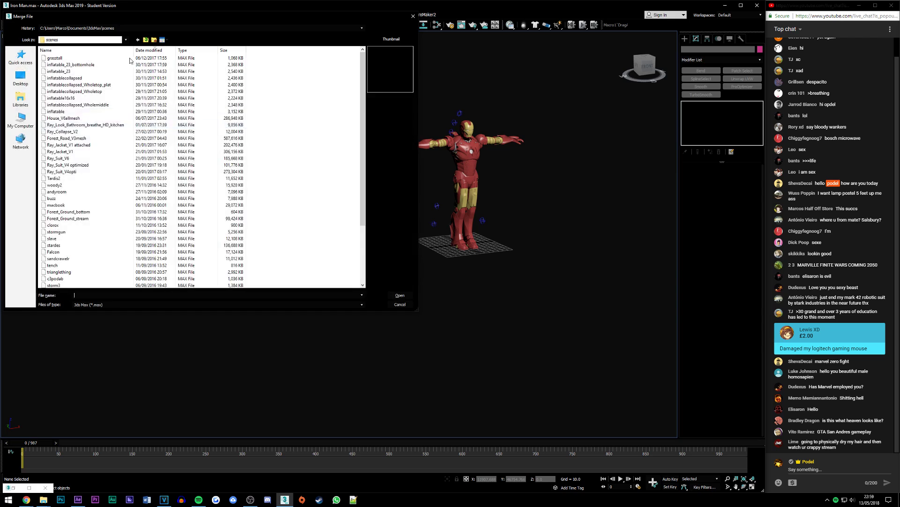
pyautogui.click(93, 28)
pyautogui.click(93, 44)
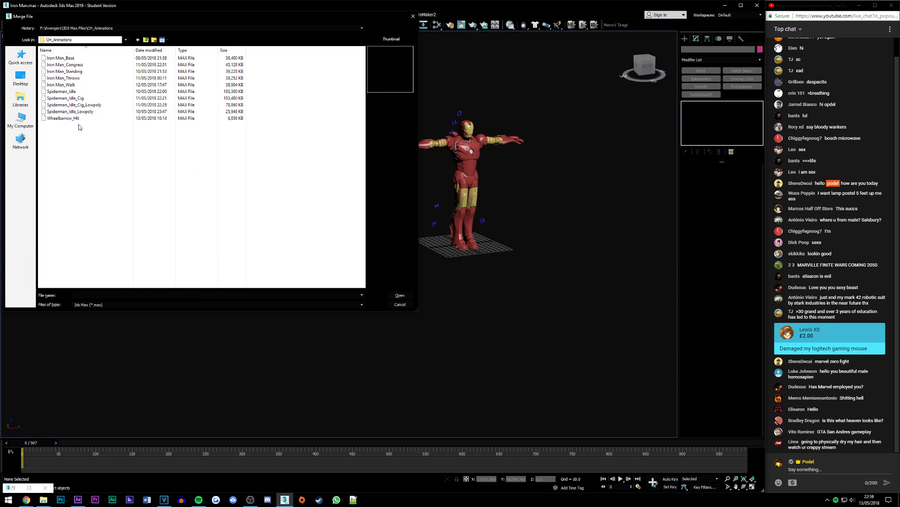
pyautogui.click(71, 84)
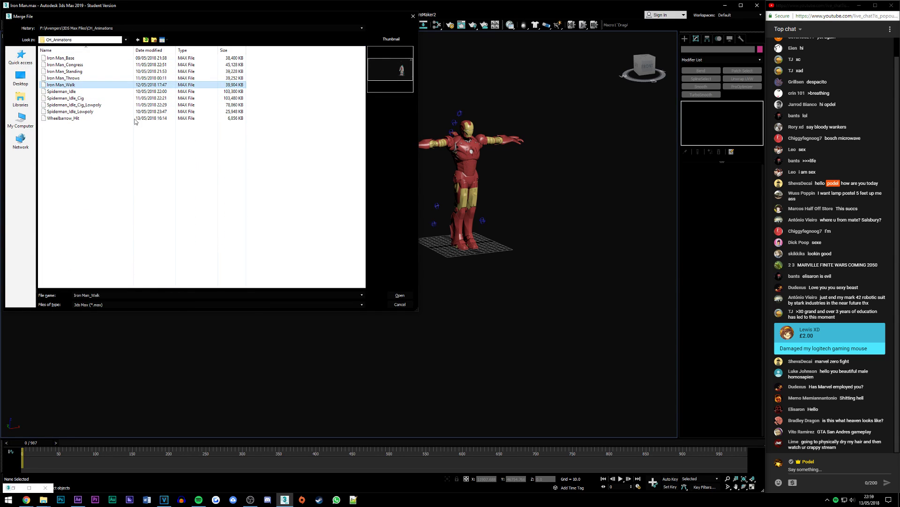
pyautogui.click(400, 295)
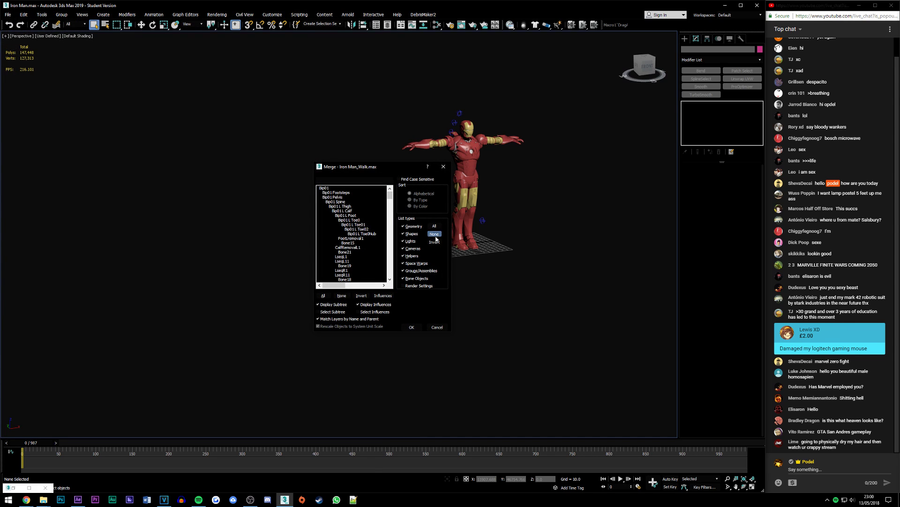
# - List geometry only and merge Box001 through Box003 into the Iron Man scene
pyautogui.click(434, 234)
pyautogui.click(403, 226)
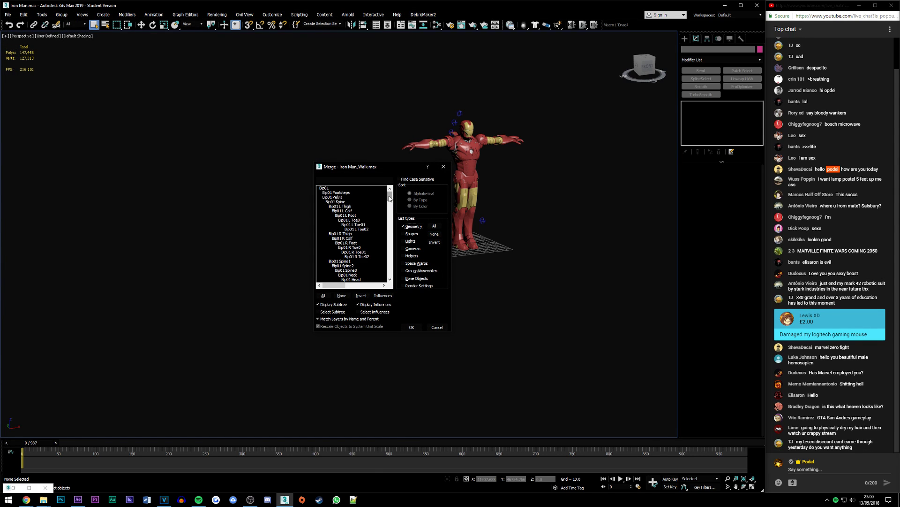
pyautogui.moveTo(389, 197)
pyautogui.mouseDown()
pyautogui.moveTo(390, 283)
pyautogui.moveTo(390, 224)
pyautogui.mouseUp()
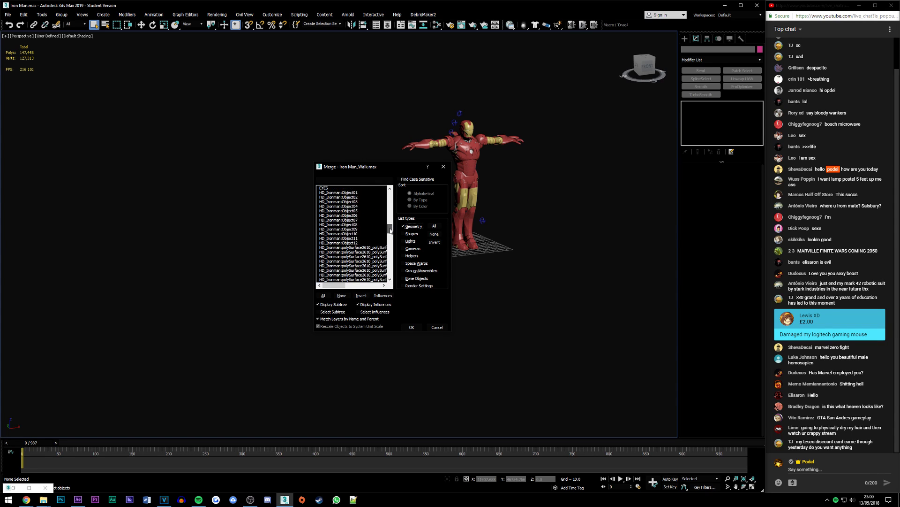
pyautogui.click(328, 220)
pyautogui.keyDown('shift'); pyautogui.click(329, 229); pyautogui.keyUp('shift')
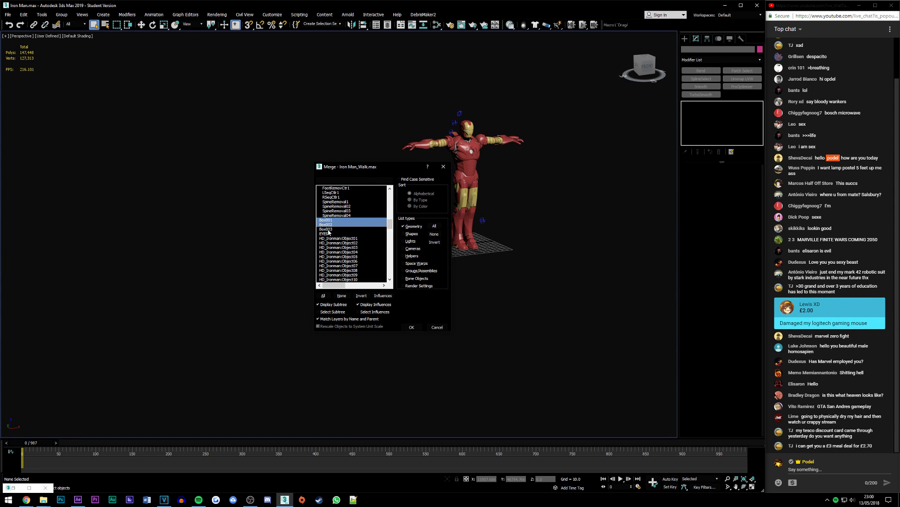
pyautogui.click(411, 327)
pyautogui.scroll(-3, 410, 325)
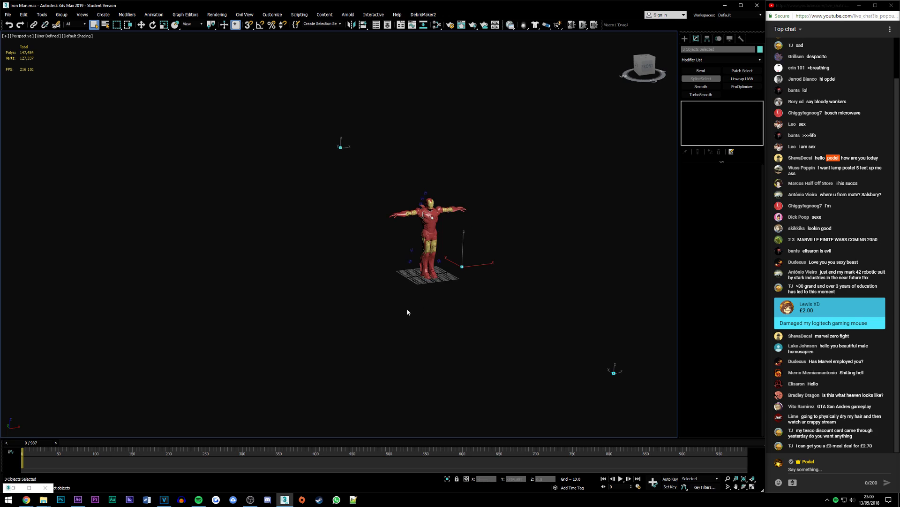
pyautogui.moveTo(648, 66)
pyautogui.mouseDown()
pyautogui.moveTo(628, 66)
pyautogui.moveTo(652, 66)
pyautogui.mouseUp()
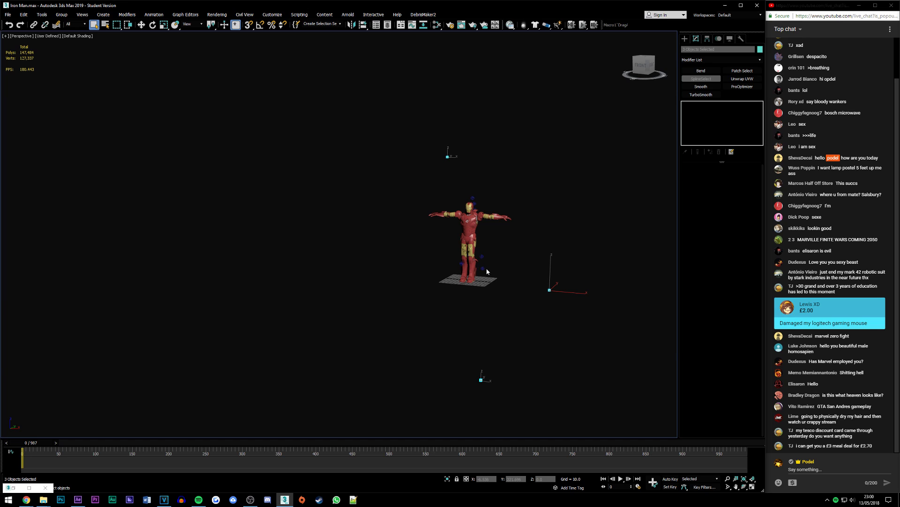
pyautogui.scroll(3, 487, 215)
# - Unhide all hidden objects to reveal Iron Man's biped bones
pyautogui.scroll(-3, 431, 206)
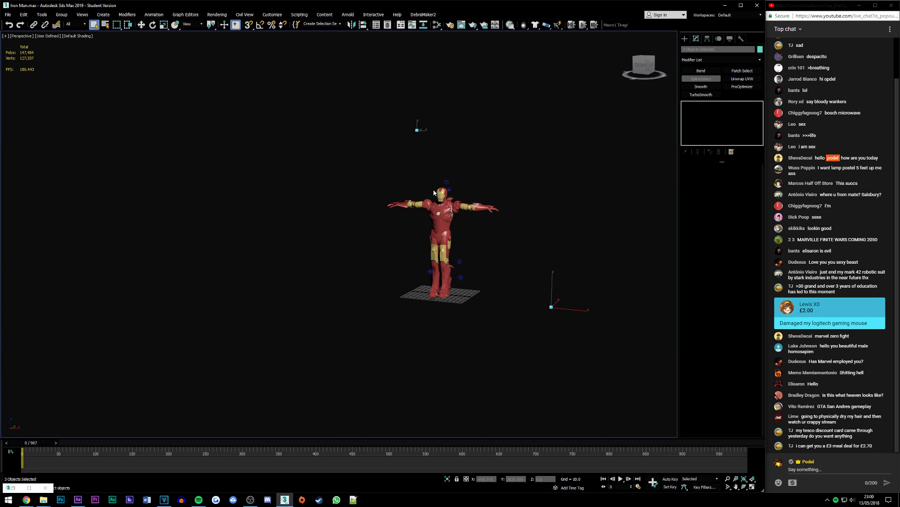
pyautogui.scroll(2, 376, 172)
pyautogui.scroll(-1, 443, 180)
pyautogui.scroll(5, 409, 178)
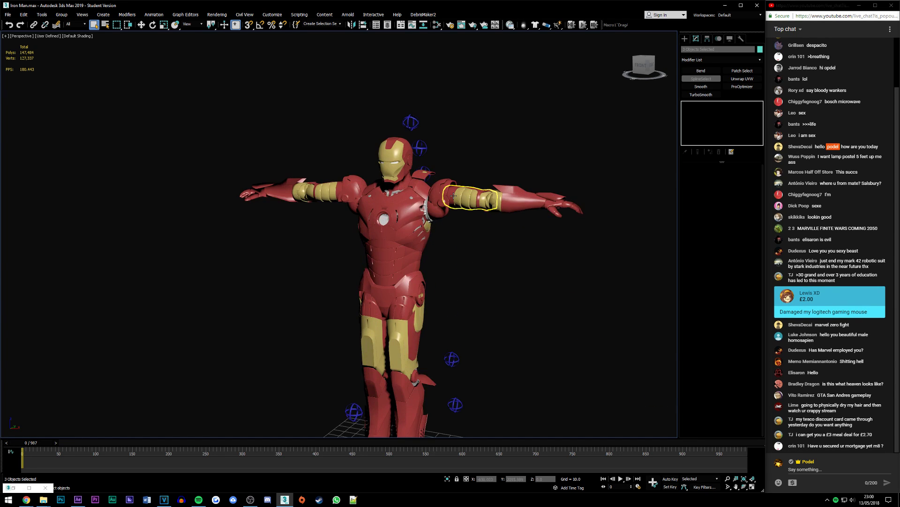
pyautogui.rightClick(470, 155)
pyautogui.click(495, 118)
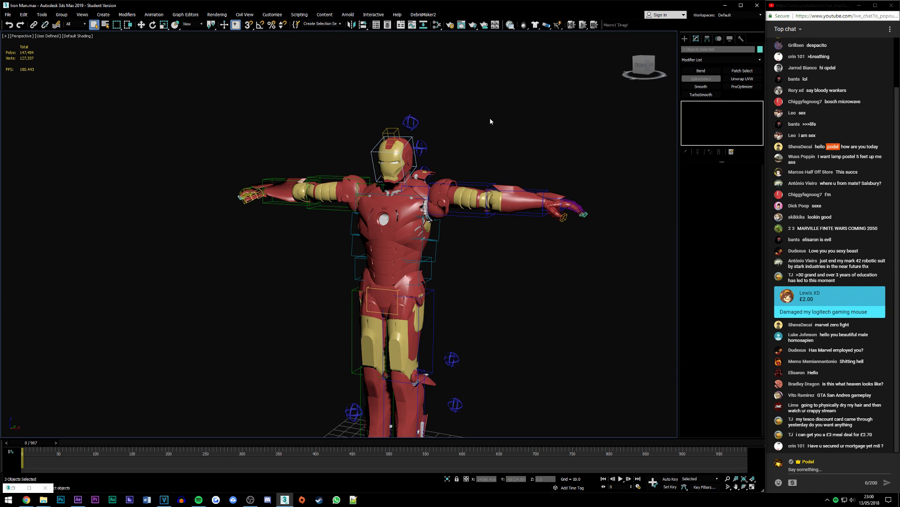
# - Select the left forearm bone and load a motion capture file from the Motion panel
pyautogui.click(538, 190)
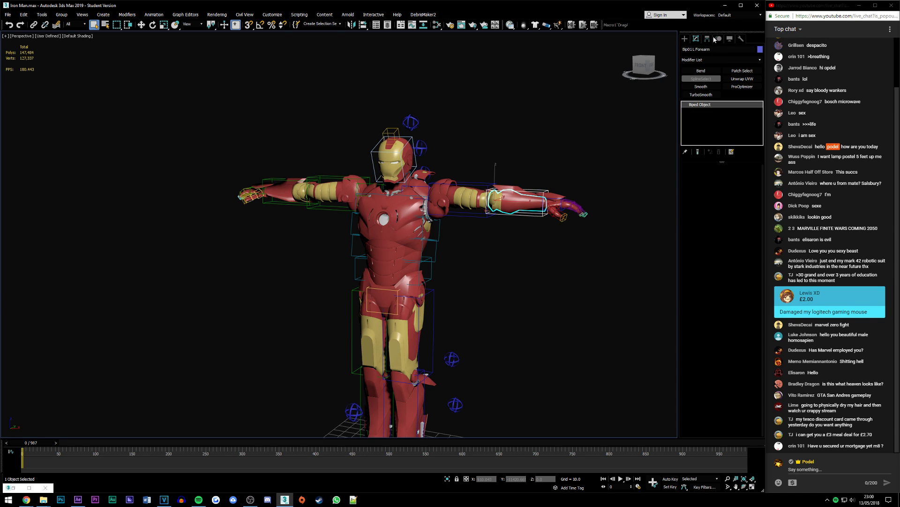
pyautogui.click(718, 38)
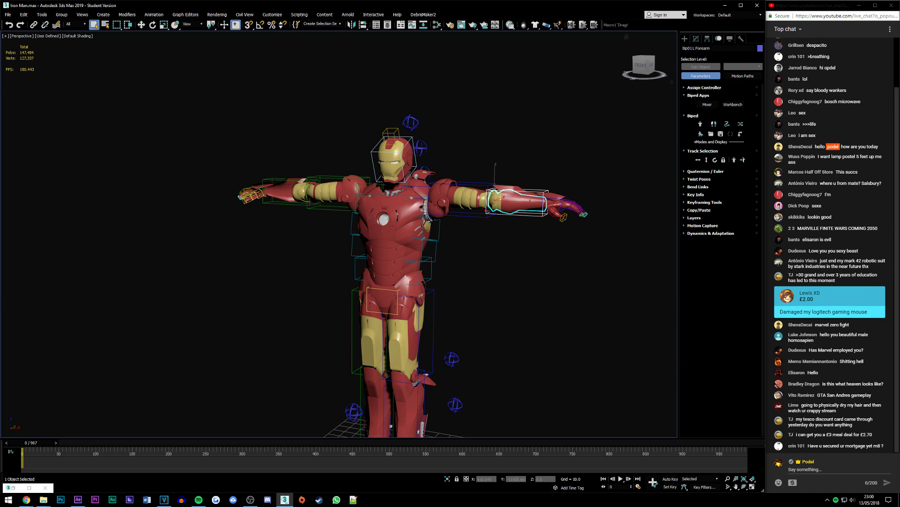
pyautogui.click(692, 226)
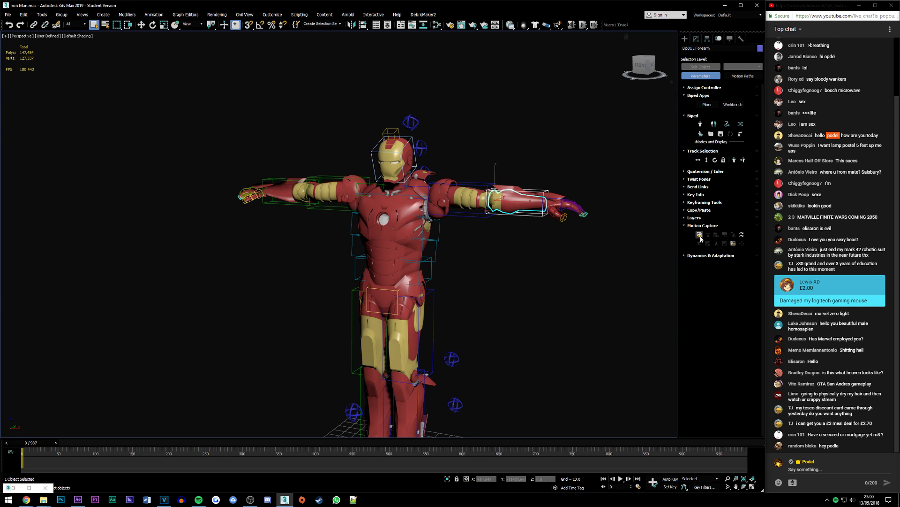
pyautogui.click(700, 237)
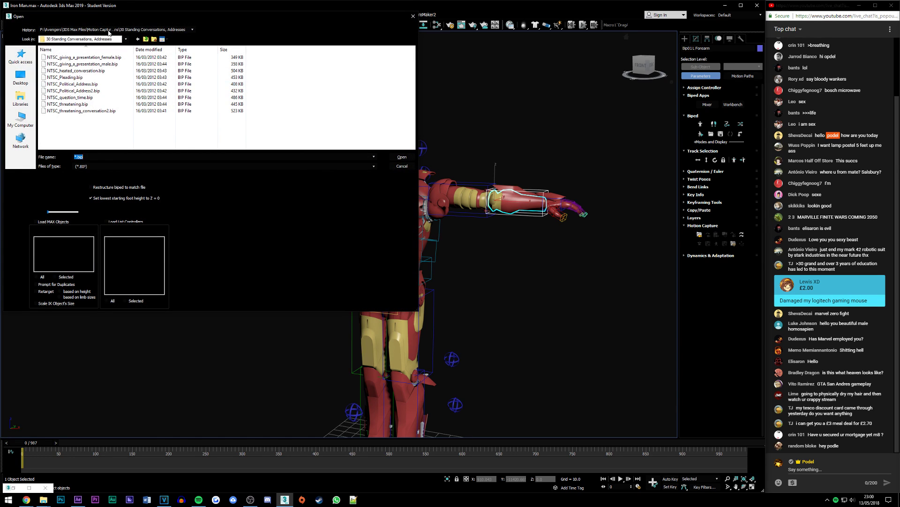
# - Go to the BIP folder and pick Walk_Man.bip, previewing its walk motion
pyautogui.click(108, 33)
pyautogui.click(84, 43)
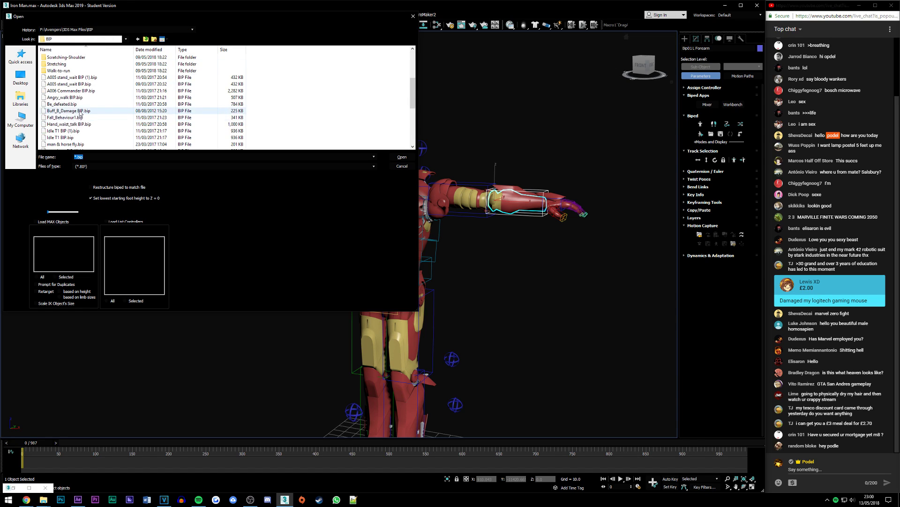
pyautogui.scroll(-1, 81, 113)
pyautogui.scroll(-1, 70, 114)
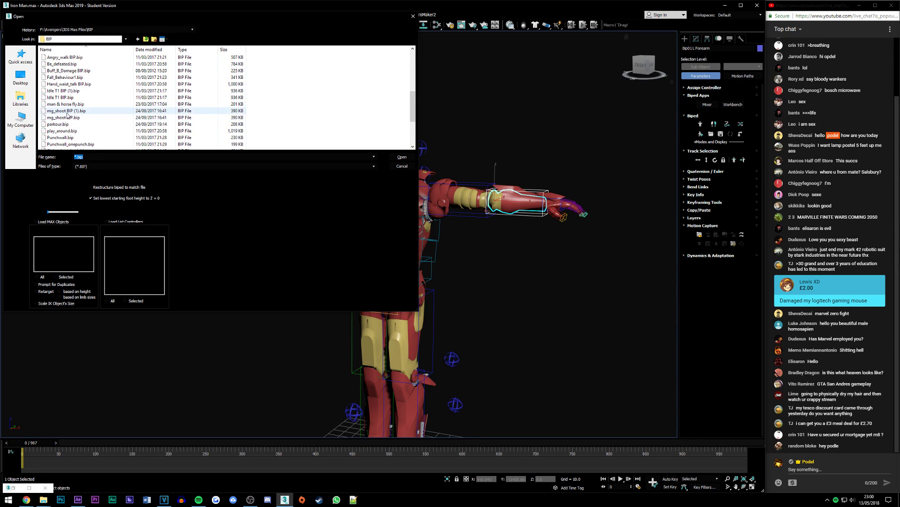
pyautogui.click(69, 111)
pyautogui.scroll(-1, 75, 115)
pyautogui.scroll(-1, 84, 116)
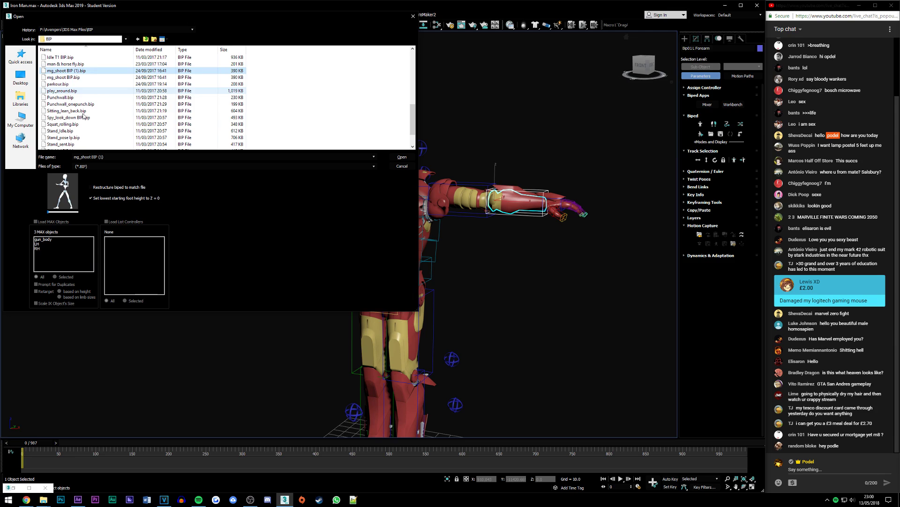
pyautogui.scroll(-2, 73, 118)
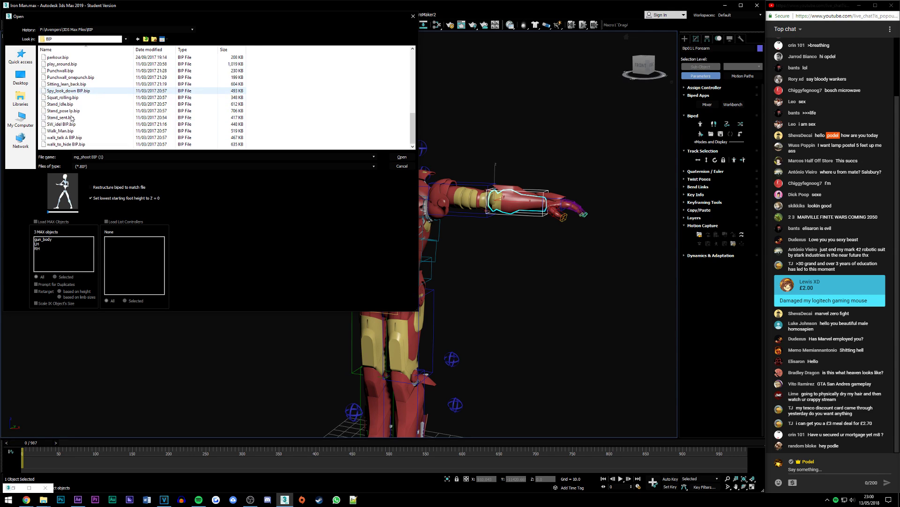
pyautogui.click(63, 131)
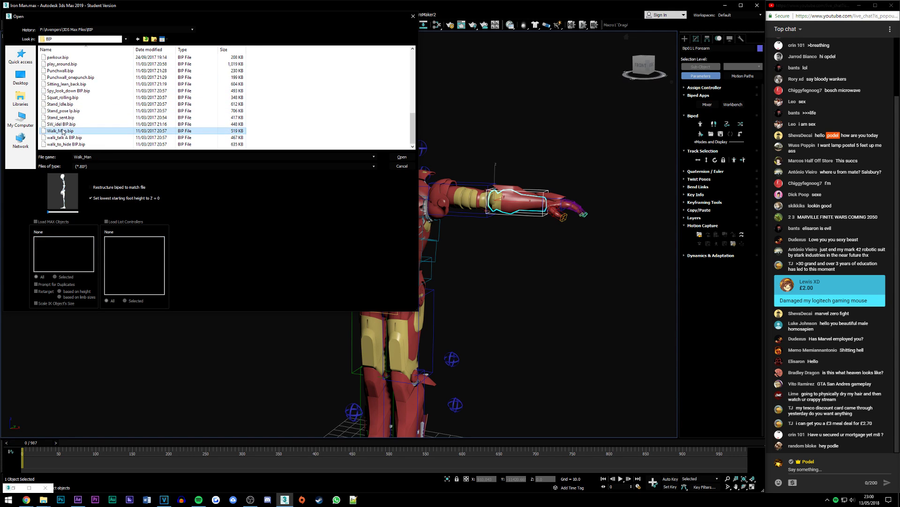
pyautogui.moveTo(49, 212)
pyautogui.mouseDown()
pyautogui.moveTo(92, 213)
pyautogui.moveTo(3, 211)
pyautogui.mouseUp()
pyautogui.click(402, 157)
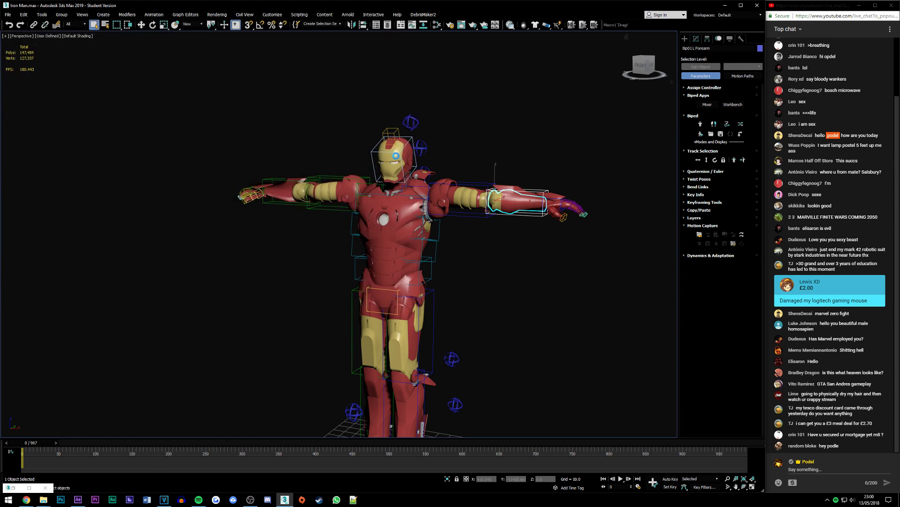
pyautogui.click(262, 249)
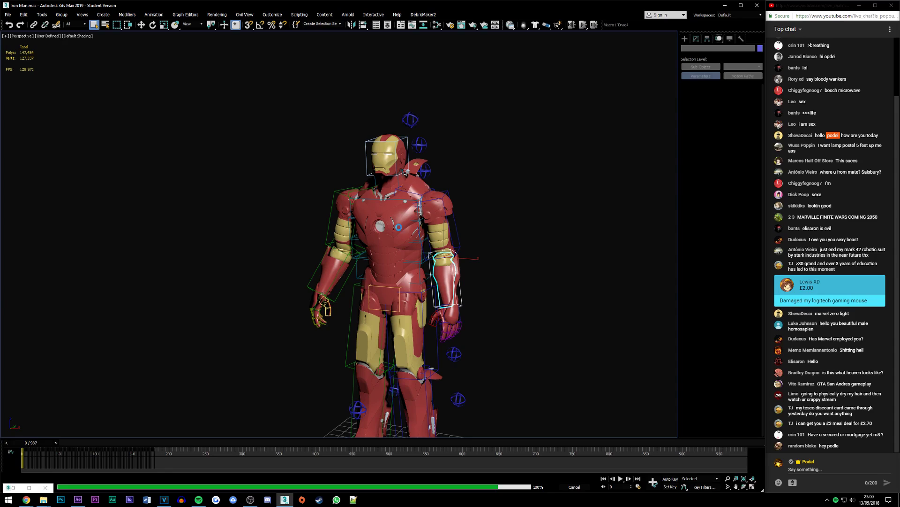
pyautogui.moveTo(25, 445); pyautogui.dragTo(129, 441)
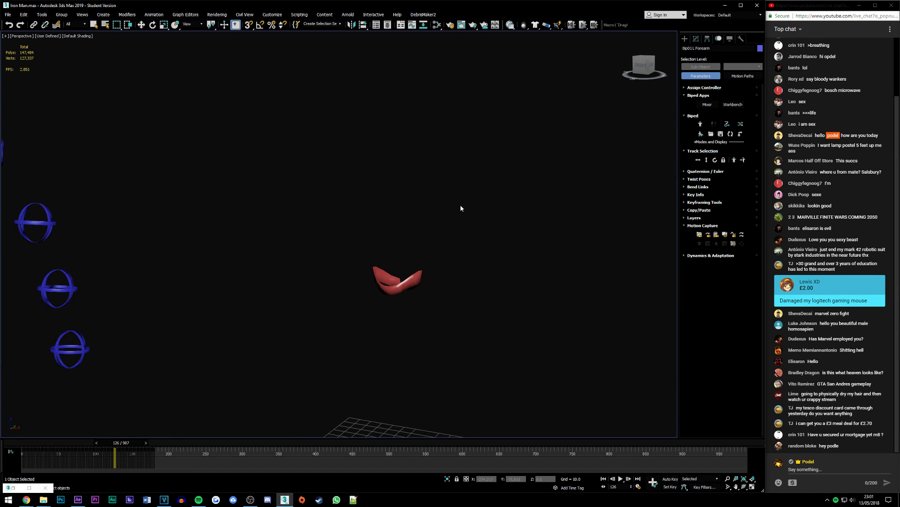
pyautogui.scroll(-3, 459, 207)
pyautogui.rightClick(430, 250)
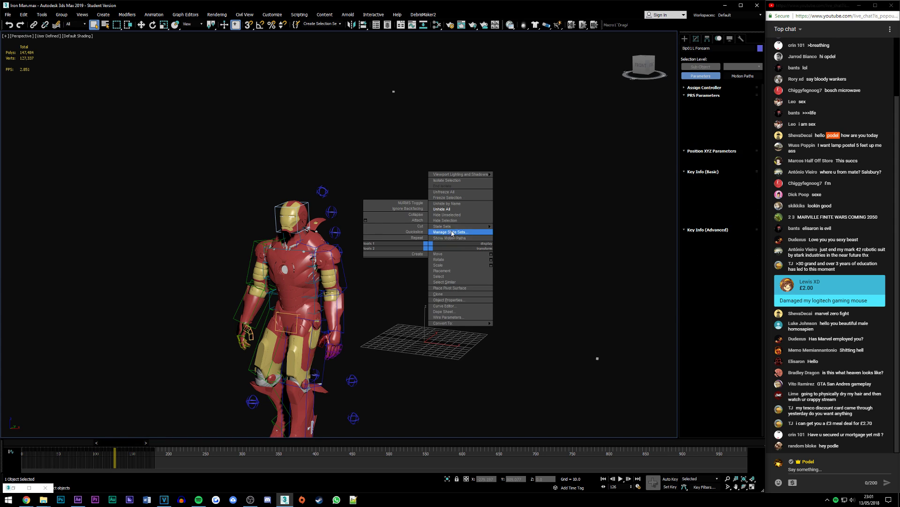
pyautogui.click(448, 223)
pyautogui.scroll(3, 348, 215)
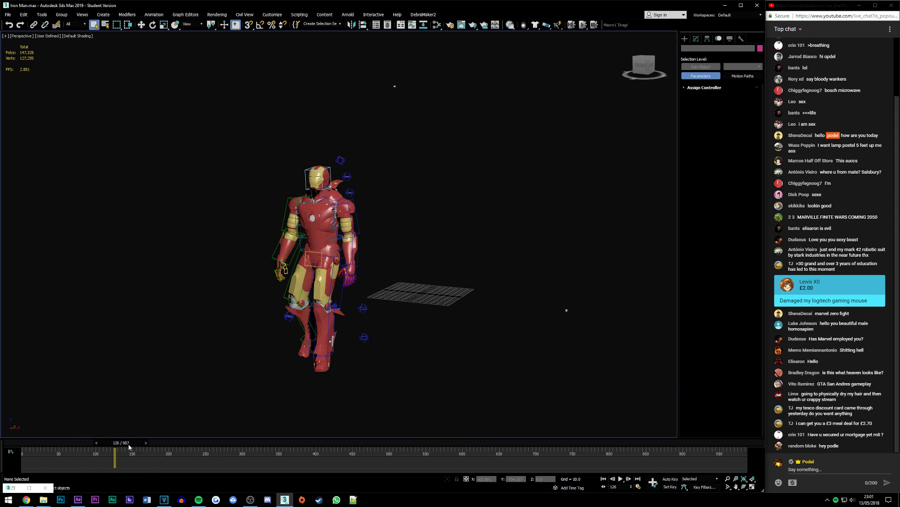
pyautogui.moveTo(117, 443); pyautogui.dragTo(19, 443)
pyautogui.scroll(5, 429, 231)
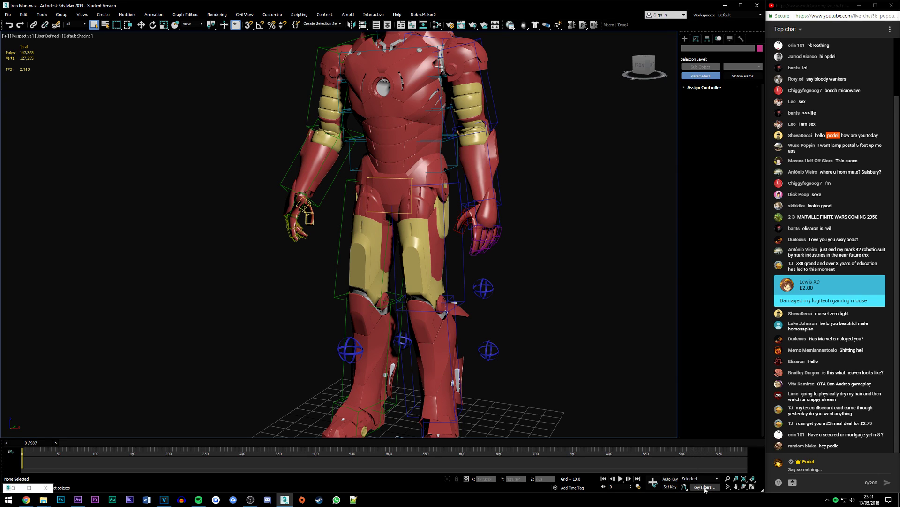
# - Set the animation frame rate to a custom 24 fps
pyautogui.click(638, 487)
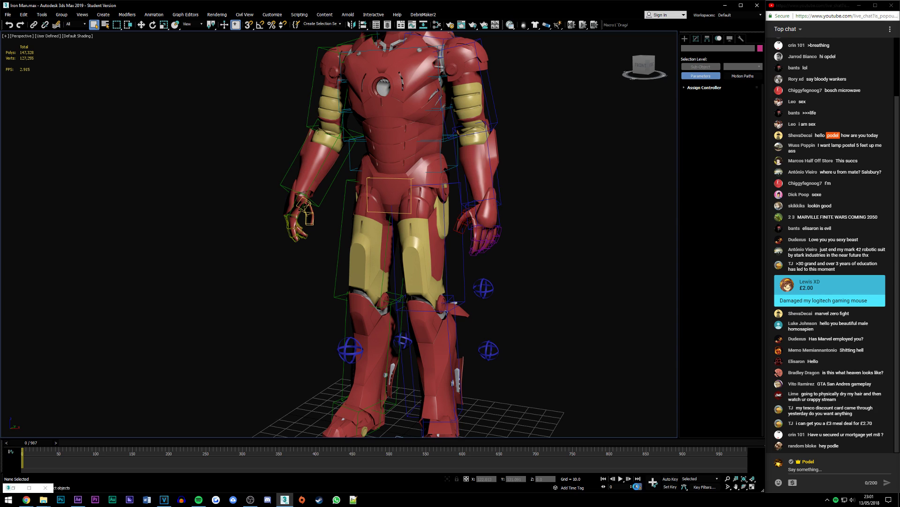
pyautogui.write('24')
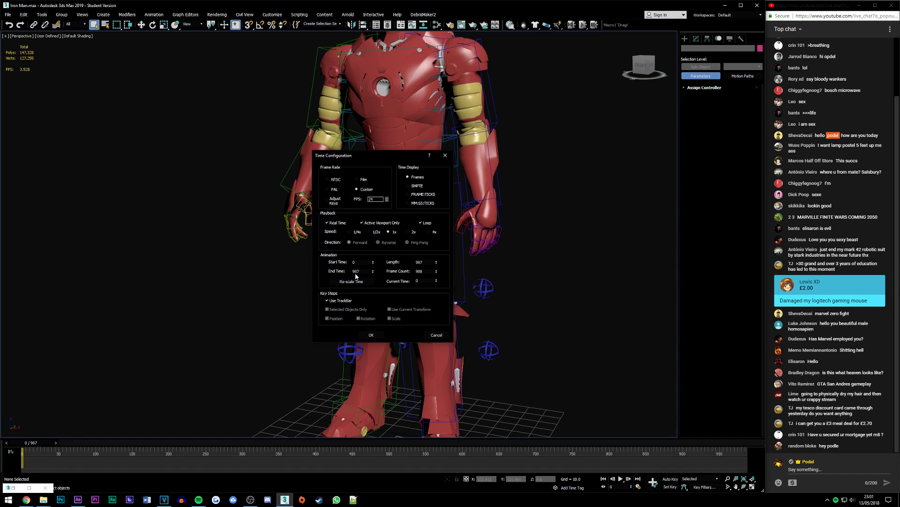
pyautogui.click(371, 335)
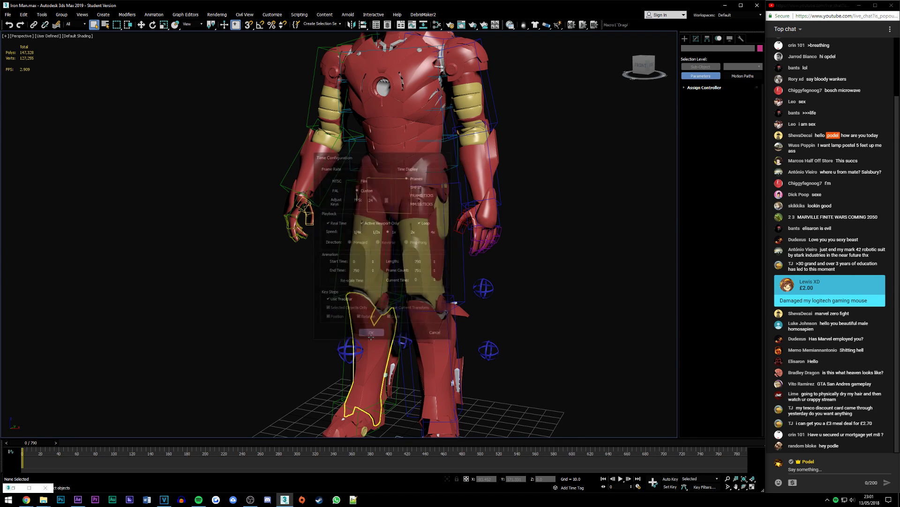
# - Select all objects and set the animation end time to frame 150
pyautogui.hotkey('ctrl', 'a')
pyautogui.scroll(-2, 413, 192)
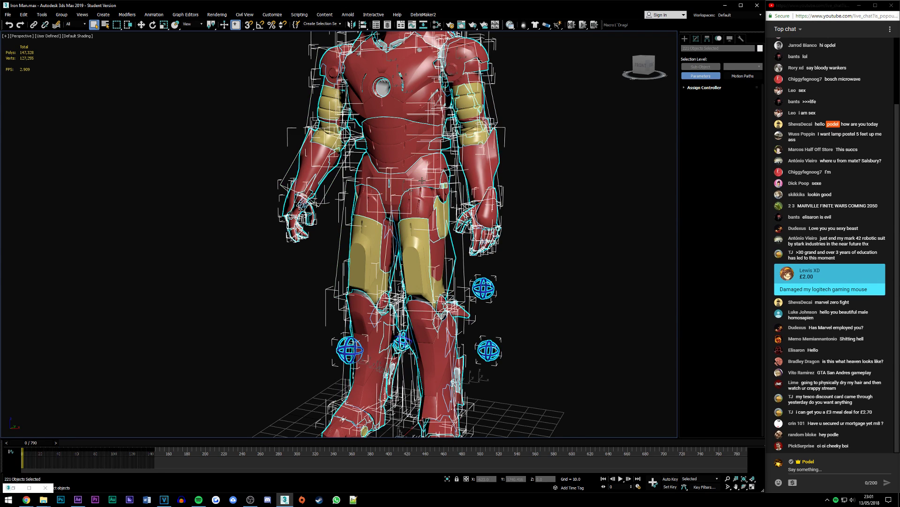
pyautogui.scroll(-2, 422, 180)
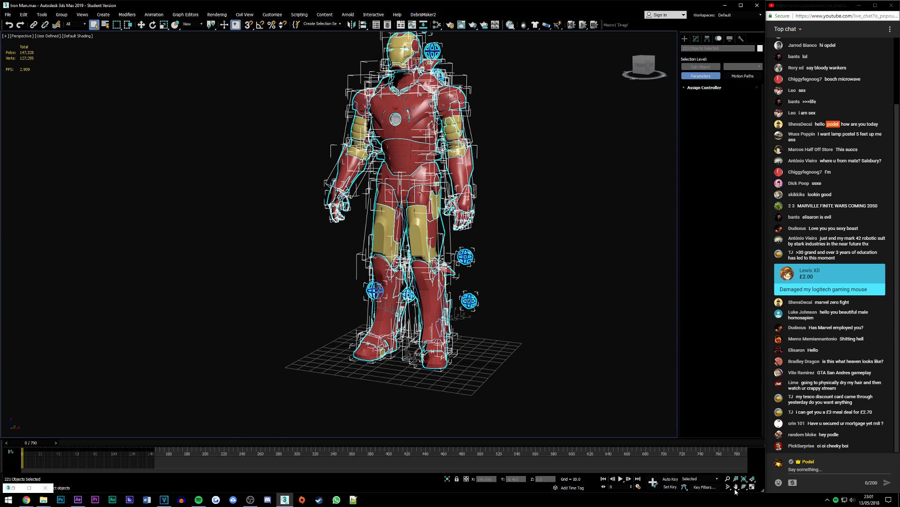
pyautogui.click(639, 488)
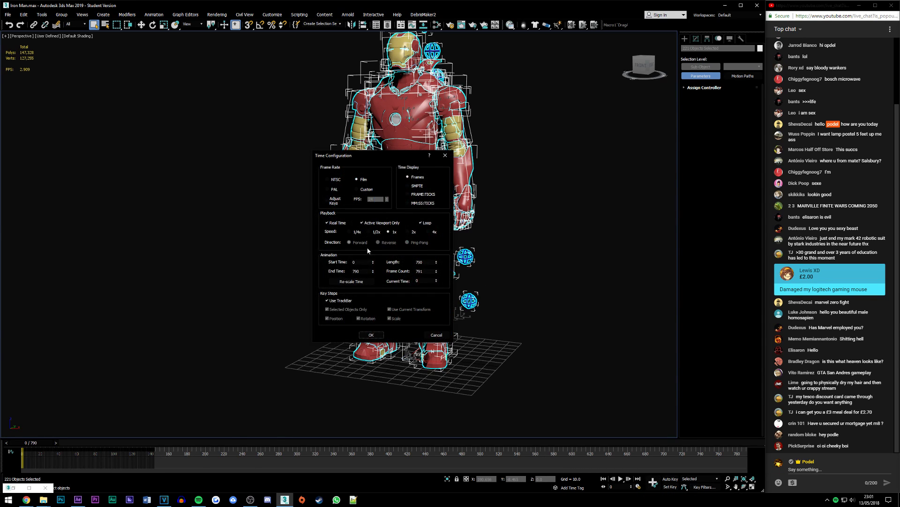
pyautogui.doubleClick(358, 271)
pyautogui.click(379, 334)
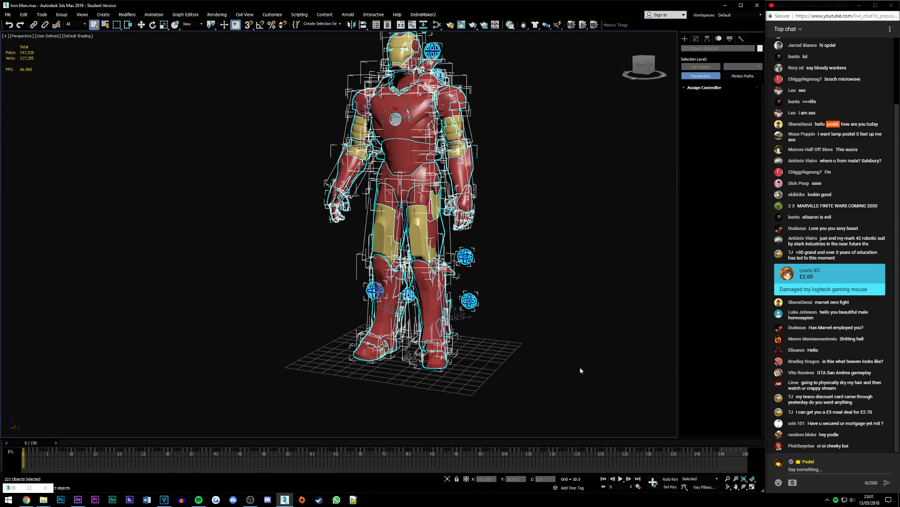
# - Scrub to about frame 147 and zoom to see Iron Man walked clear of the grid
pyautogui.moveTo(34, 447)
pyautogui.mouseDown()
pyautogui.moveTo(725, 449)
pyautogui.moveTo(713, 449)
pyautogui.mouseUp()
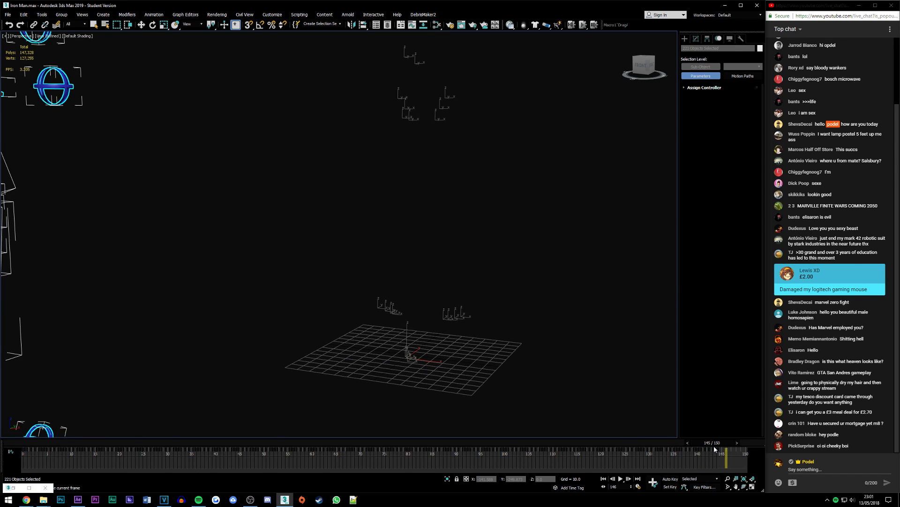
pyautogui.scroll(-5, 464, 276)
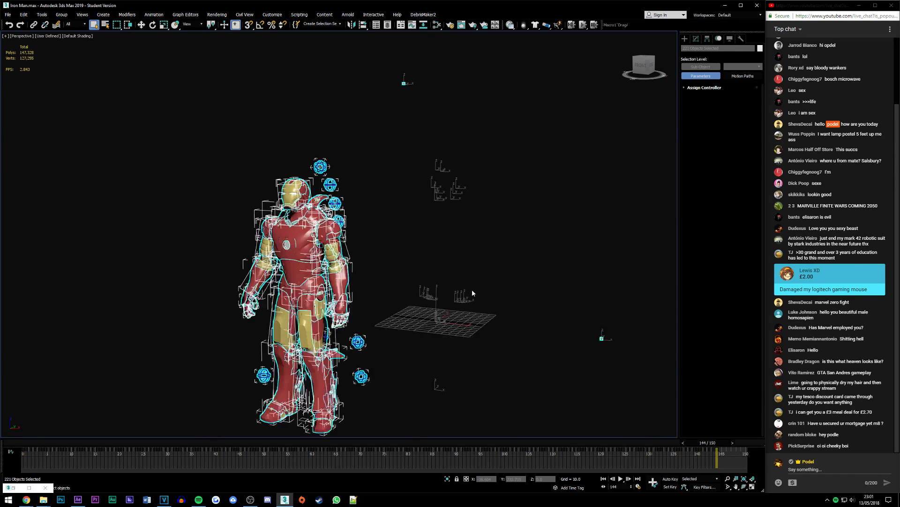
pyautogui.scroll(-3, 472, 289)
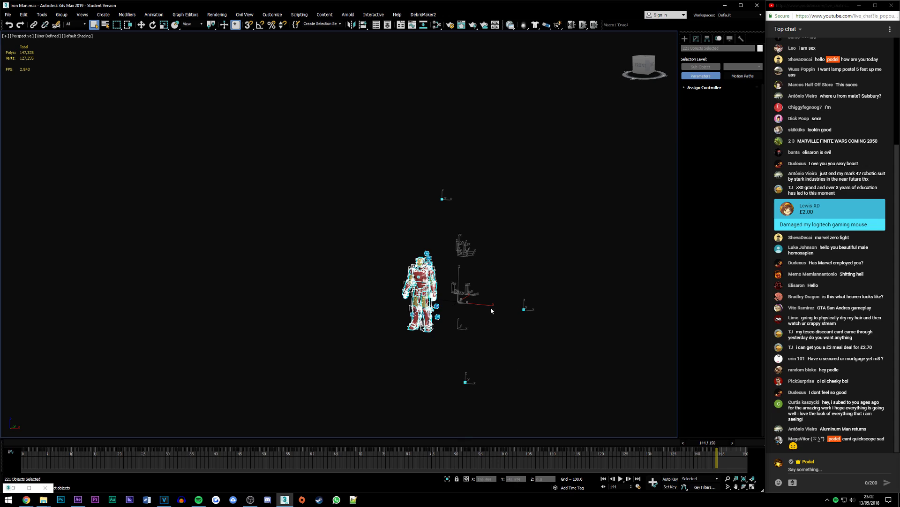
pyautogui.scroll(3, 491, 310)
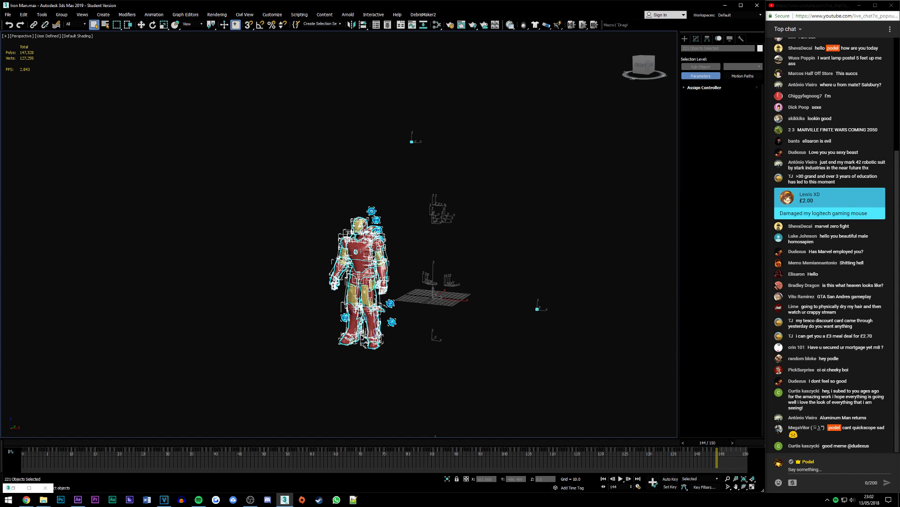
pyautogui.scroll(2, 368, 230)
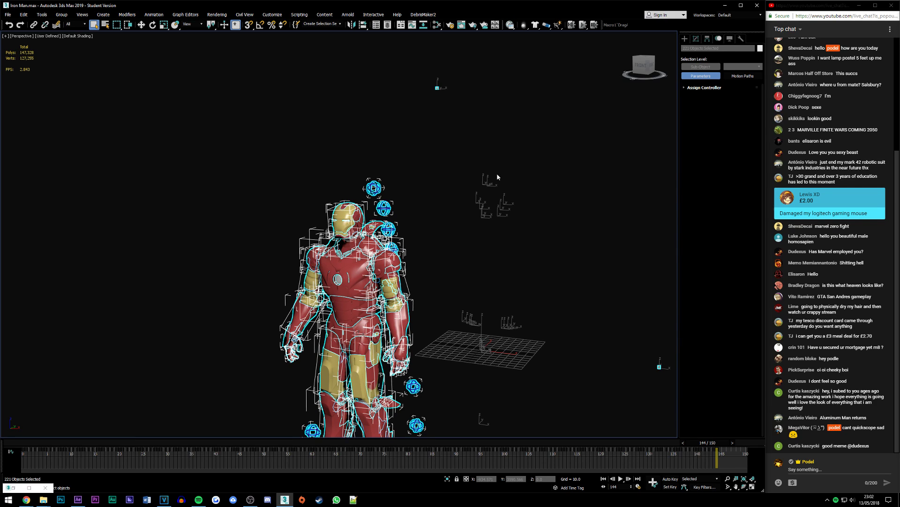
# - Deselect all of the Iron Man rig's objects in the viewport
pyautogui.scroll(-3, 407, 145)
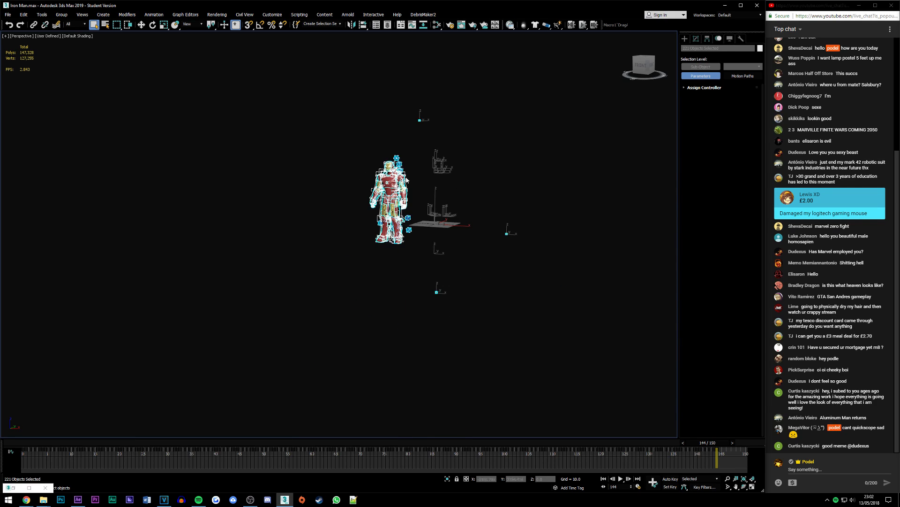
pyautogui.scroll(-1, 406, 180)
pyautogui.scroll(1, 389, 233)
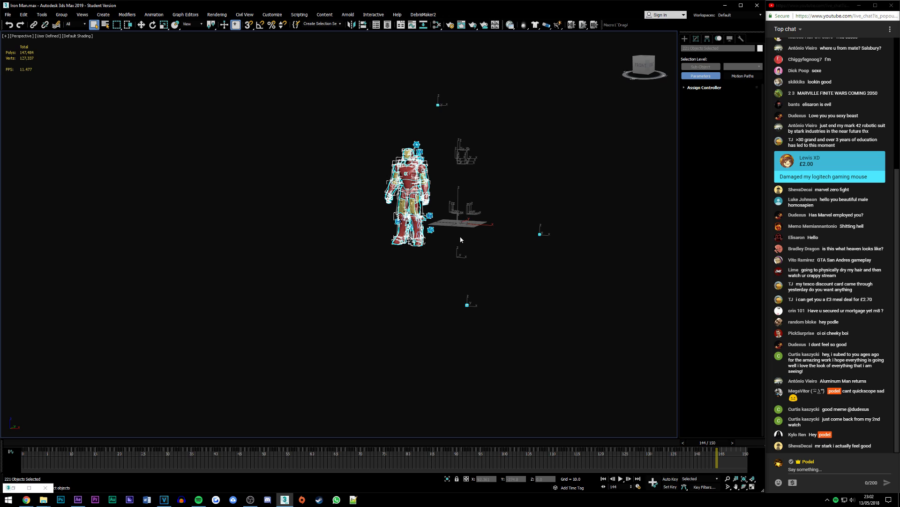
pyautogui.scroll(5, 463, 202)
pyautogui.scroll(-7, 462, 202)
pyautogui.scroll(4, 460, 202)
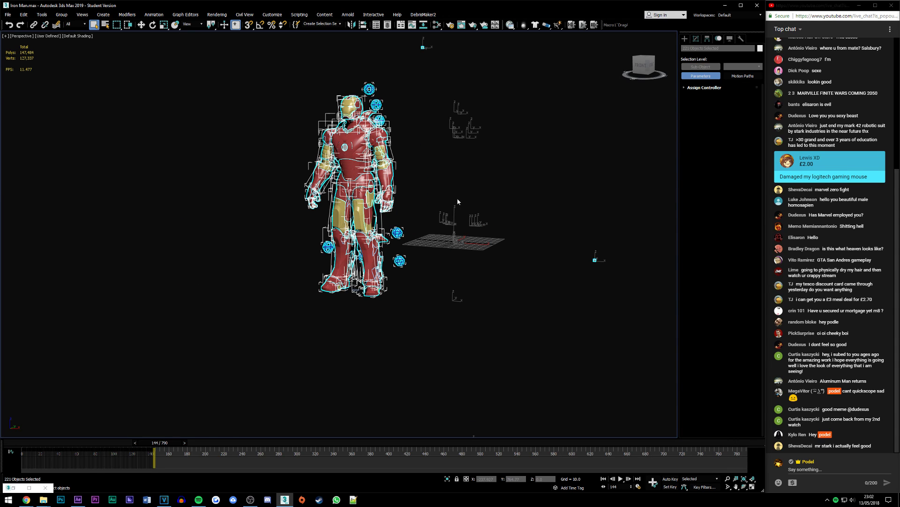
pyautogui.click(458, 201)
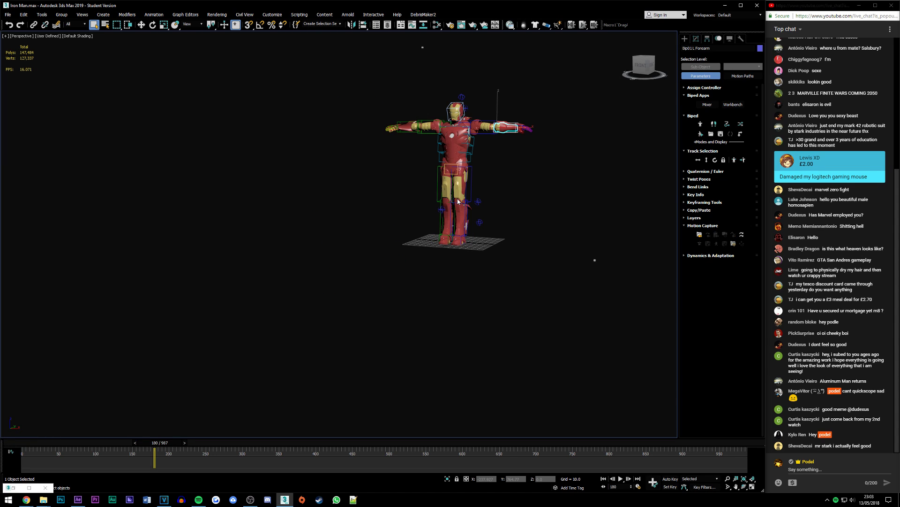
# - At frame 0, load Walk_Man.bip onto the biped and accept the motion capture conversion
pyautogui.press('Home')
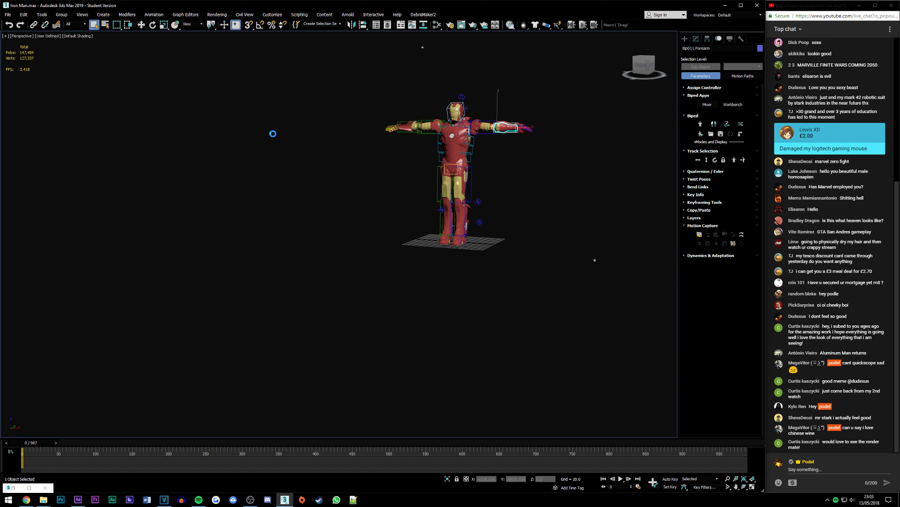
pyautogui.scroll(5, 500, 107)
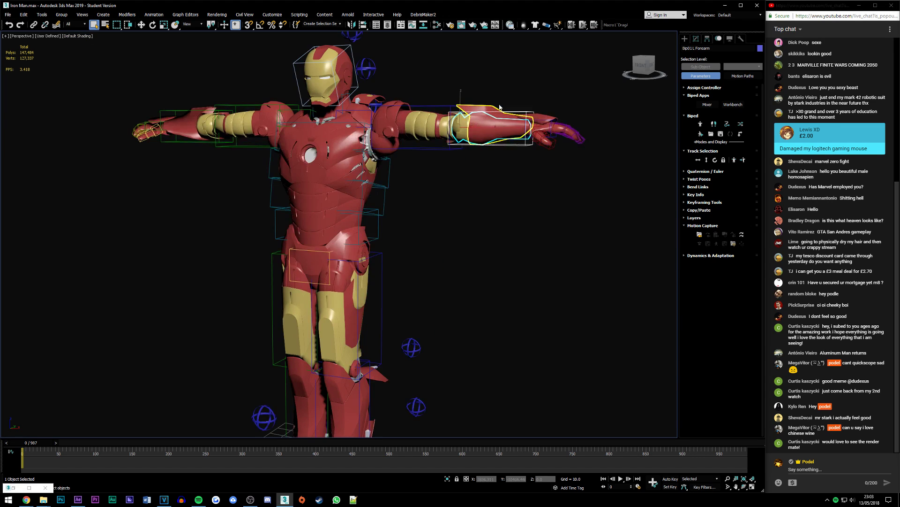
pyautogui.click(699, 234)
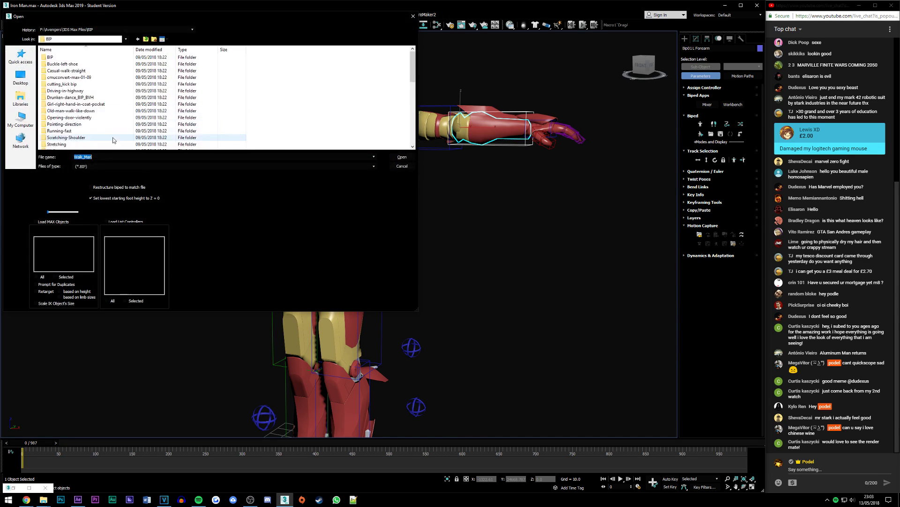
pyautogui.scroll(-10, 63, 128)
pyautogui.doubleClick(63, 131)
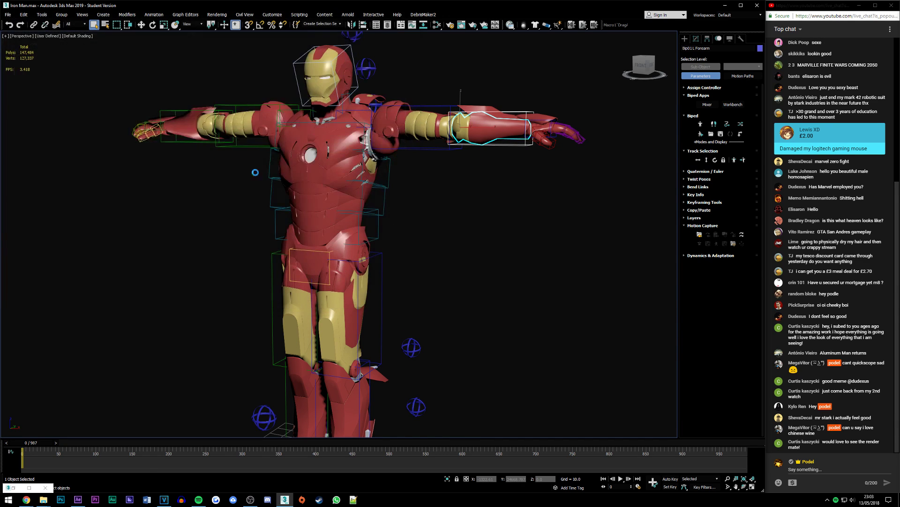
pyautogui.click(263, 249)
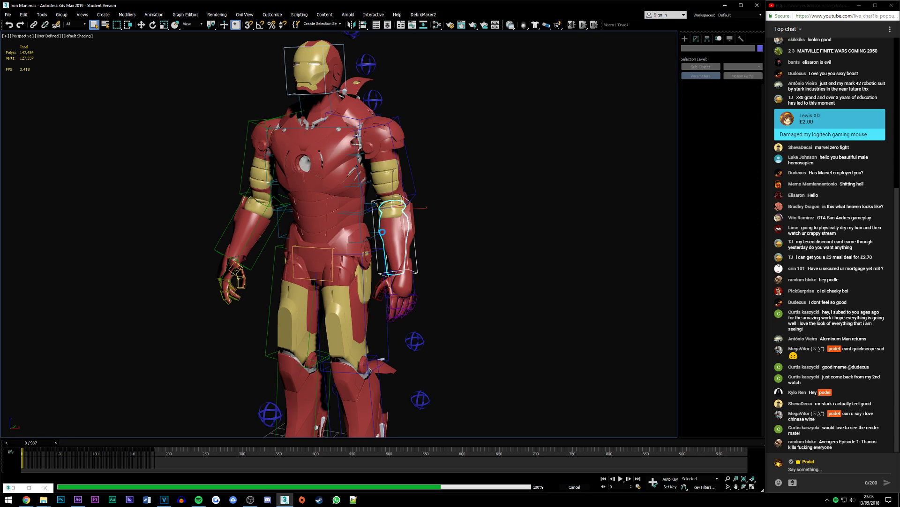
# - Change Time Configuration to a custom 24 fps with End Time 150
pyautogui.hotkey('alt', 'ctrl', 'z')
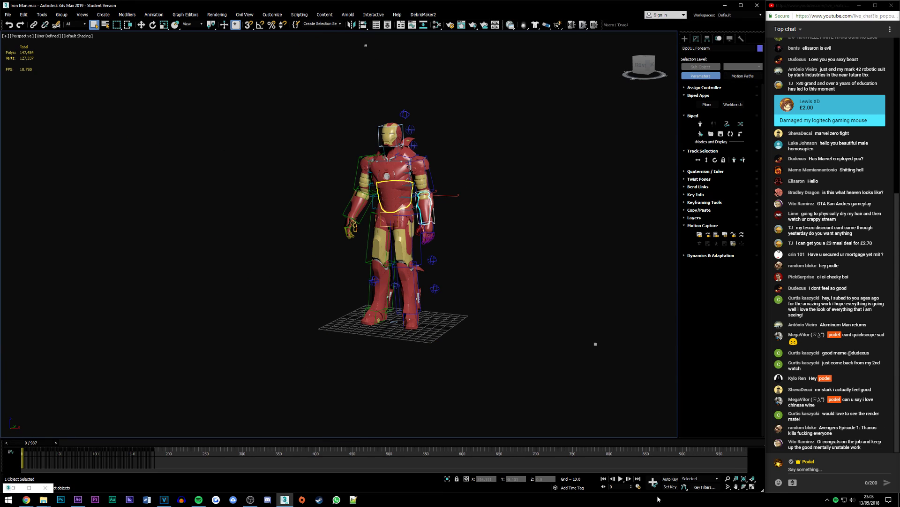
pyautogui.click(638, 487)
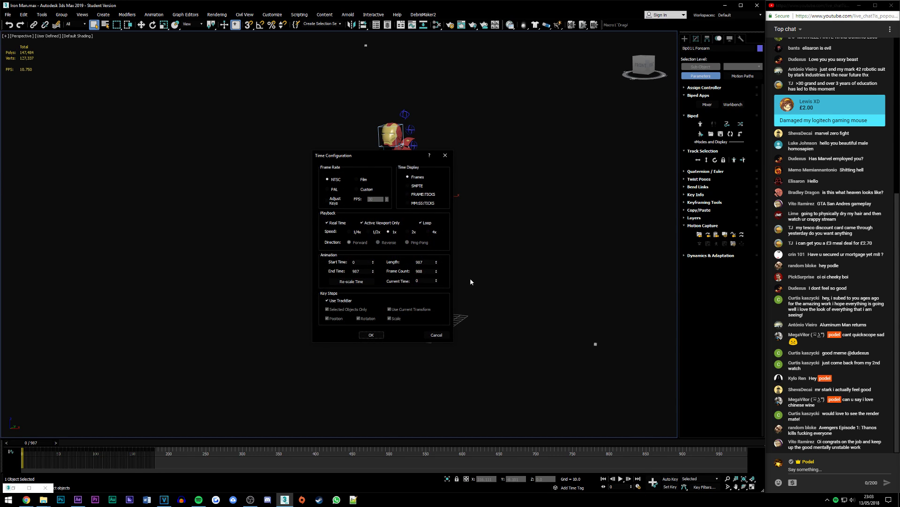
pyautogui.click(357, 189)
pyautogui.doubleClick(373, 199)
pyautogui.write('24')
pyautogui.click(368, 270)
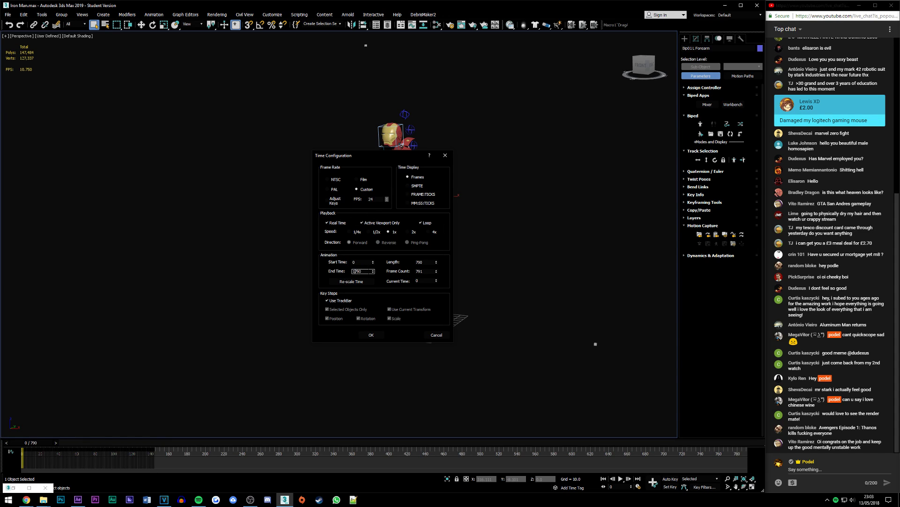
pyautogui.write('50')
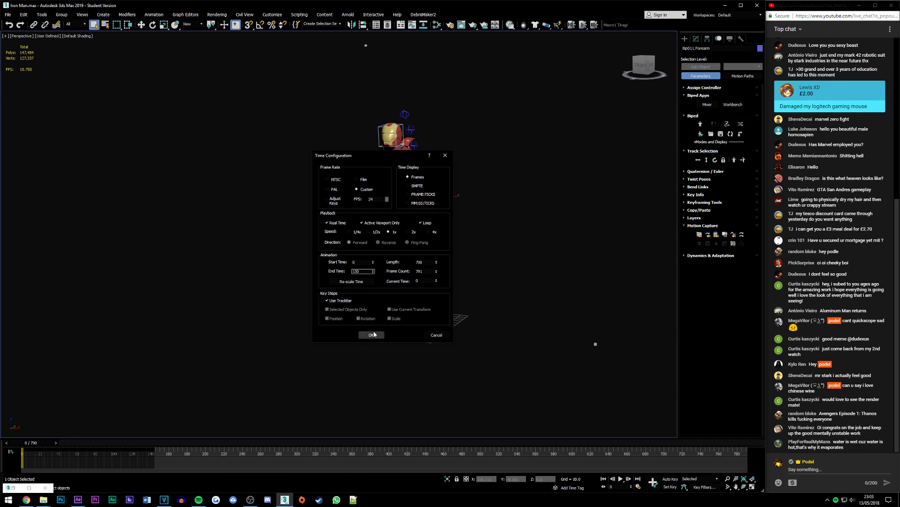
pyautogui.click(371, 335)
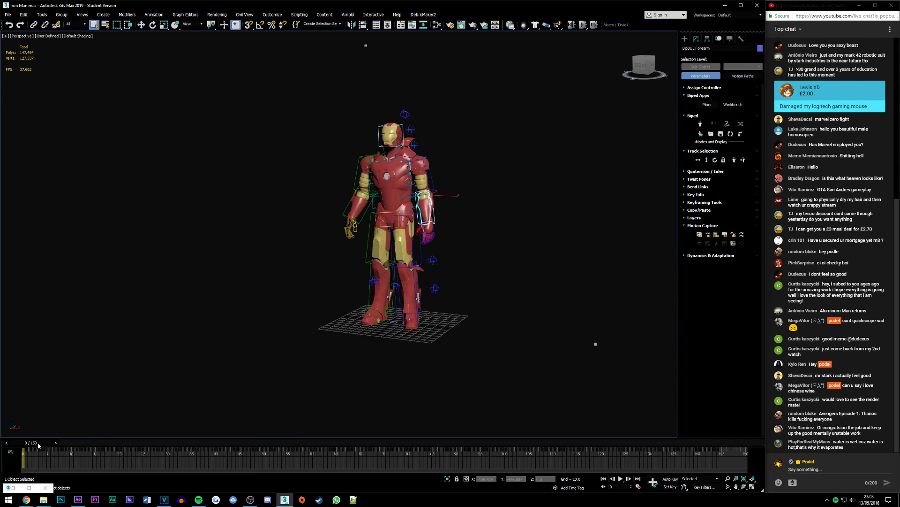
# - Preview the walk at frames 35 and 64, then hide the selected objects
pyautogui.moveTo(36, 443); pyautogui.dragTo(201, 443)
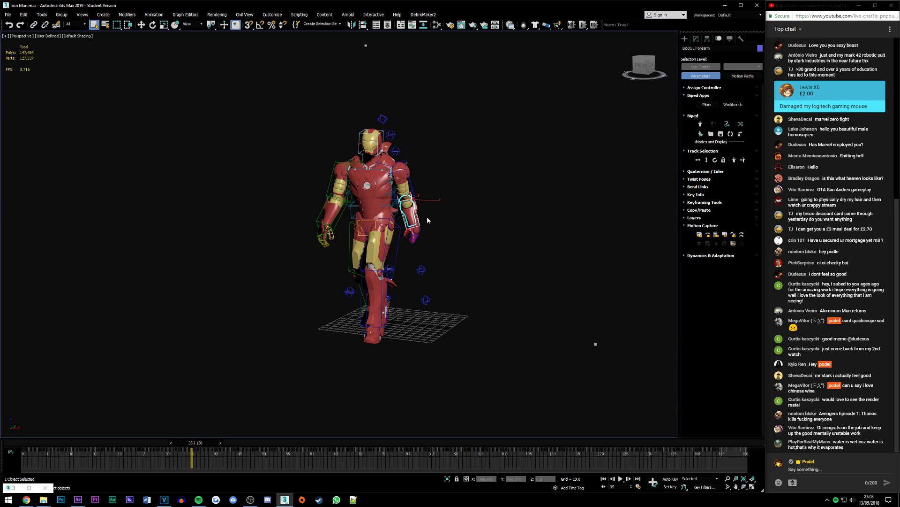
pyautogui.press('.')
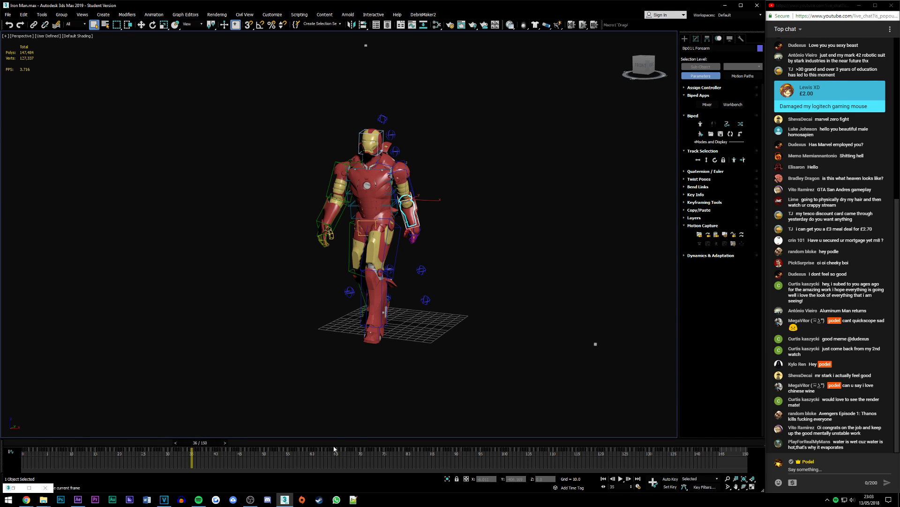
pyautogui.click(334, 449)
pyautogui.rightClick(405, 211)
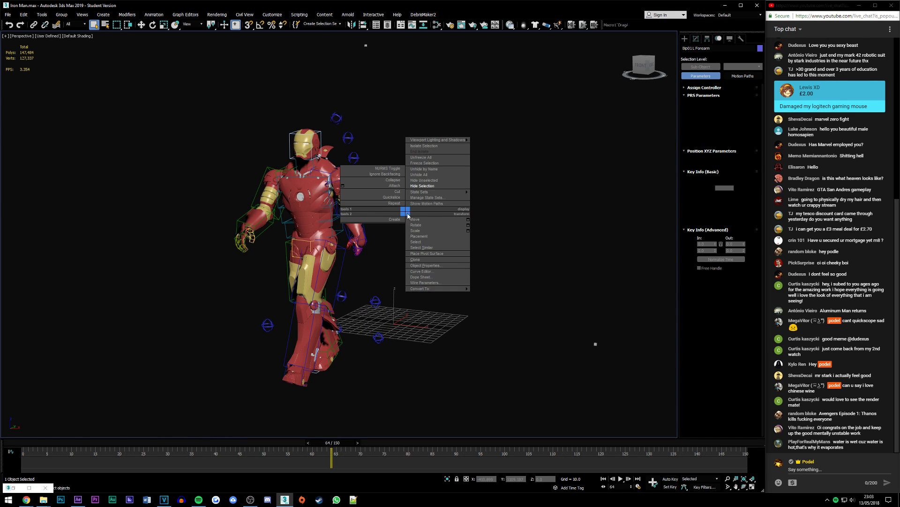
pyautogui.click(426, 186)
# - Save the scene over the Iron Man_Walk file in the CH_Animations folder
pyautogui.moveTo(332, 449)
pyautogui.mouseDown()
pyautogui.moveTo(628, 449)
pyautogui.moveTo(4, 399)
pyautogui.mouseUp()
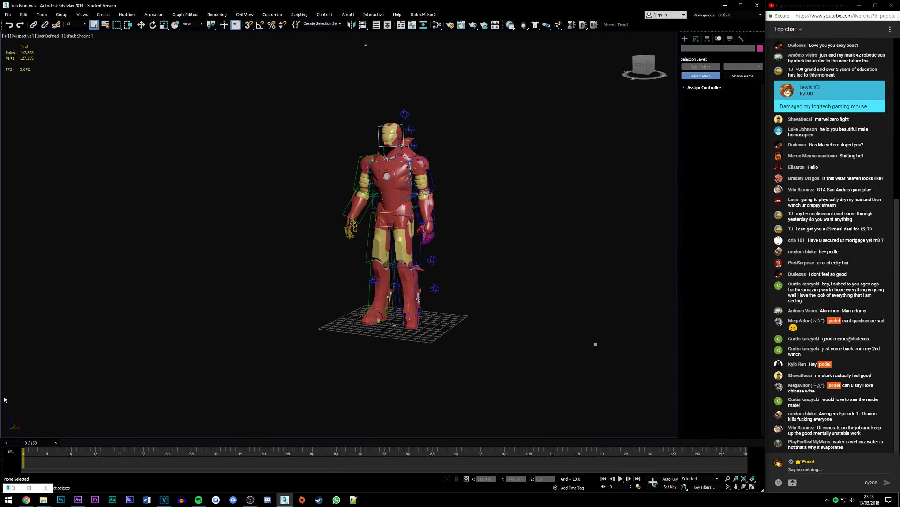
pyautogui.scroll(-3, 427, 215)
pyautogui.scroll(-2, 427, 215)
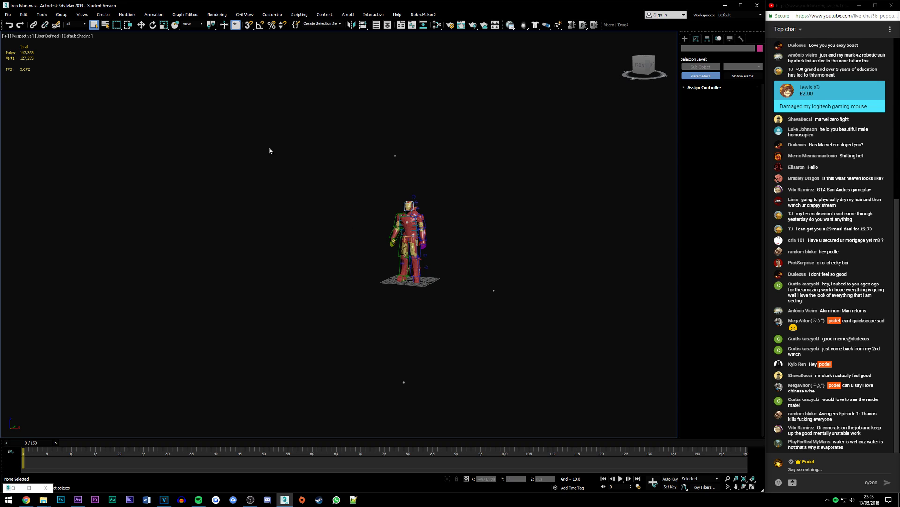
pyautogui.click(8, 15)
pyautogui.click(67, 78)
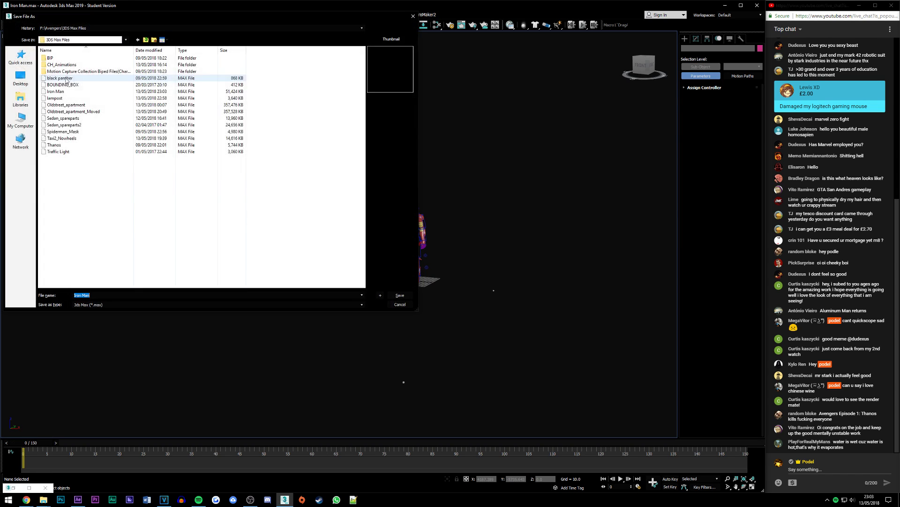
pyautogui.doubleClick(61, 65)
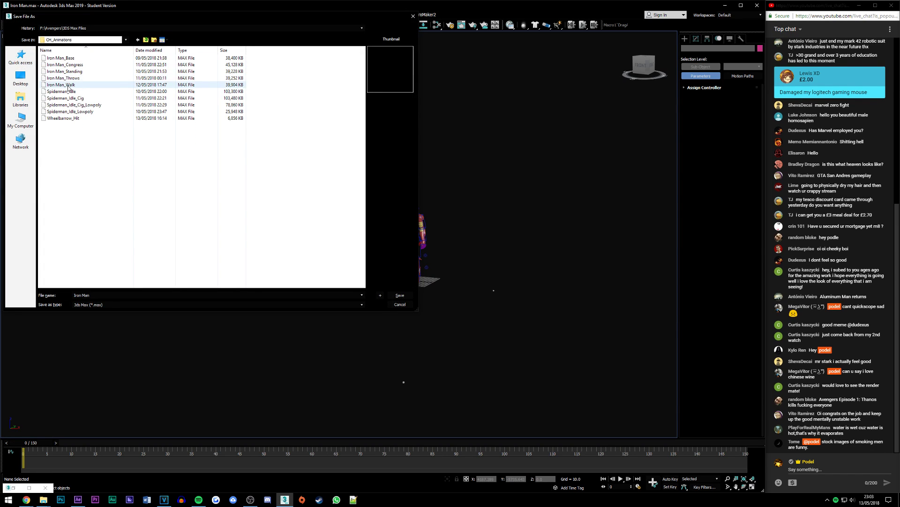
pyautogui.doubleClick(68, 85)
pyautogui.press('Return')
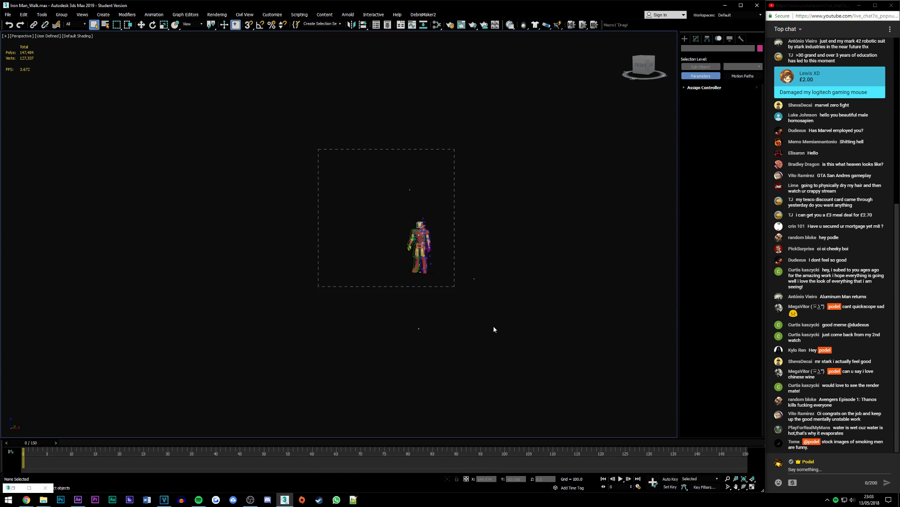
# - Box-select the whole Iron Man rig and run the exportobjseq script
pyautogui.moveTo(493, 329); pyautogui.dragTo(540, 366)
pyautogui.press('z')
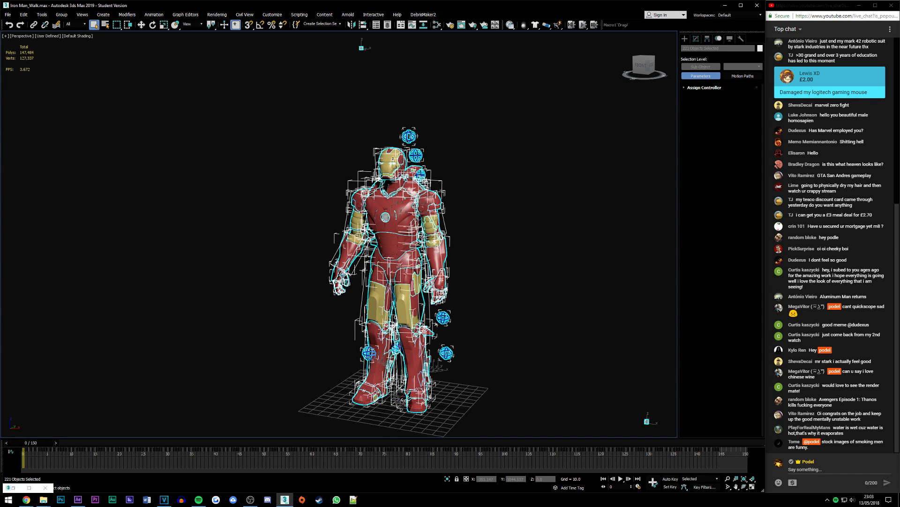
pyautogui.scroll(-5, 361, 235)
pyautogui.scroll(4, 361, 235)
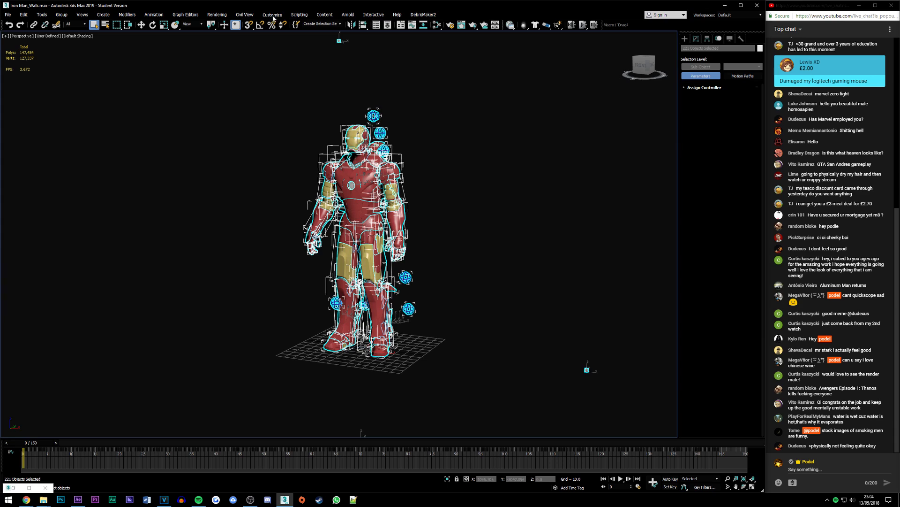
pyautogui.click(299, 15)
pyautogui.click(308, 105)
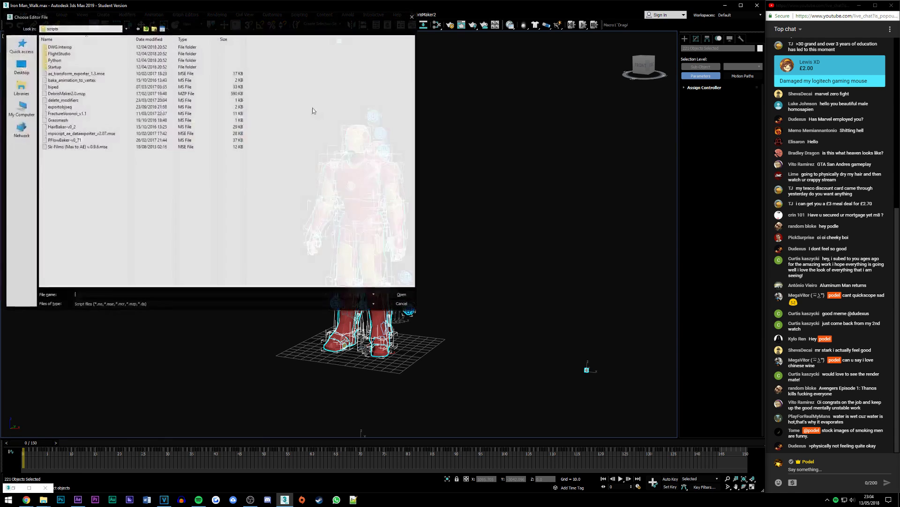
pyautogui.doubleClick(59, 106)
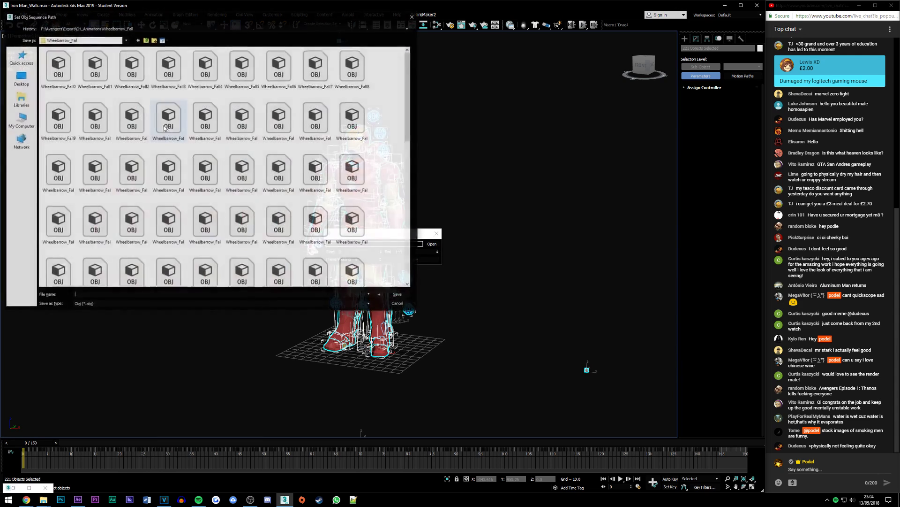
# - Create a new folder named Iron_Man_Walksnew in CH_Animations as the export destination
pyautogui.click(432, 244)
pyautogui.click(94, 41)
pyautogui.click(77, 149)
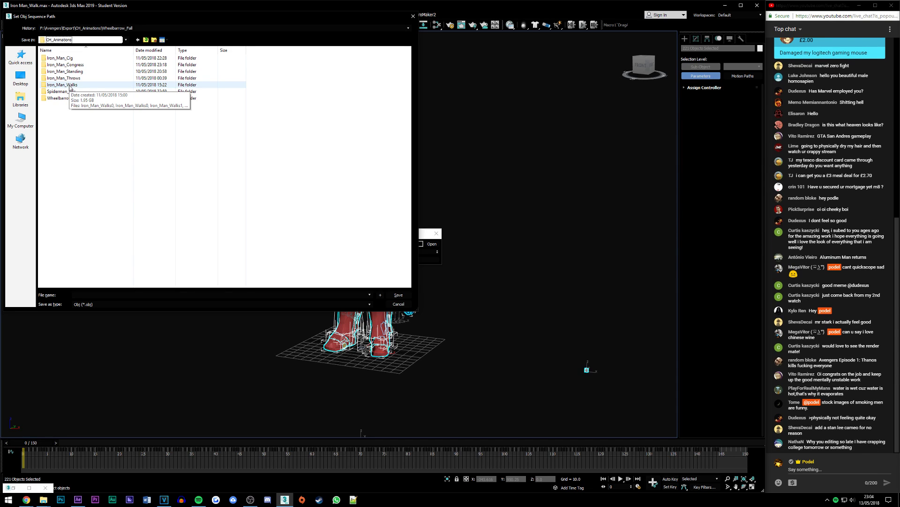
pyautogui.rightClick(72, 121)
pyautogui.moveTo(114, 195)
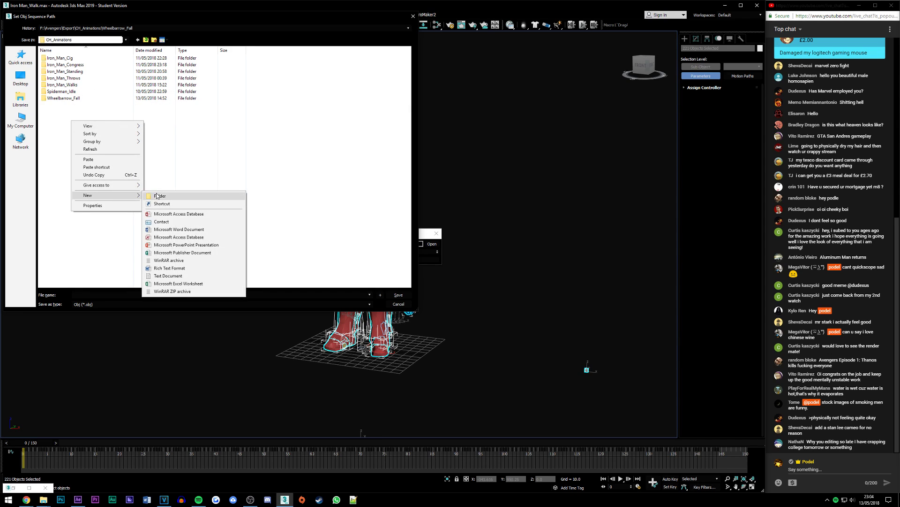
pyautogui.click(157, 196)
pyautogui.write('Iorn')
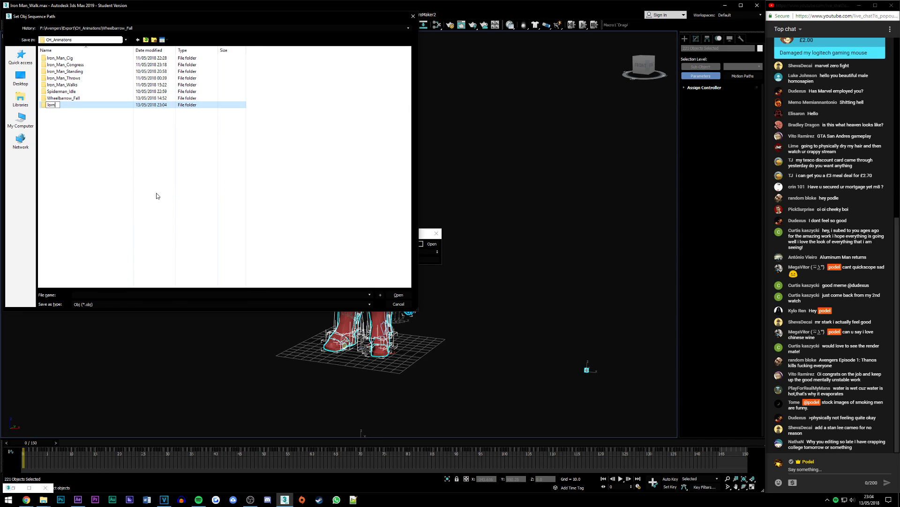
pyautogui.press('BackSpace')
pyautogui.press('BackSpace')
pyautogui.press('BackSpace')
pyautogui.write('ron')
pyautogui.write('_Man_')
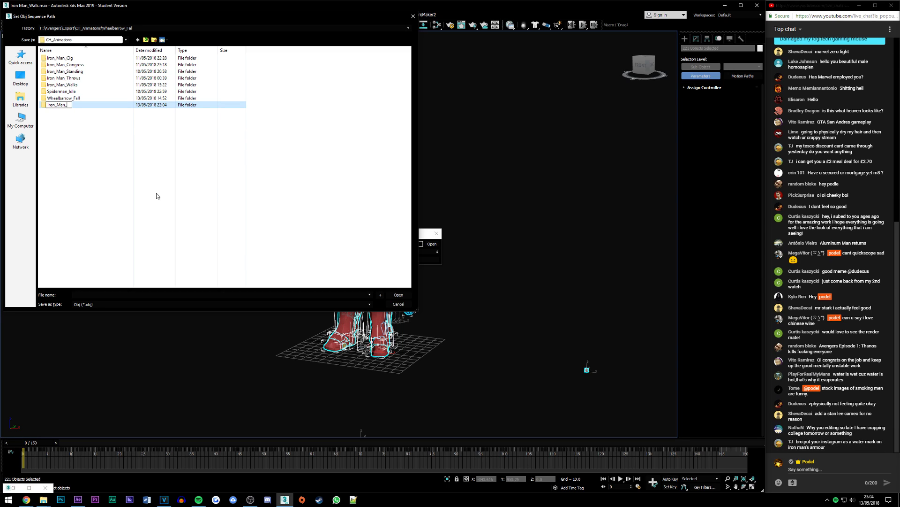
pyautogui.write('Walks')
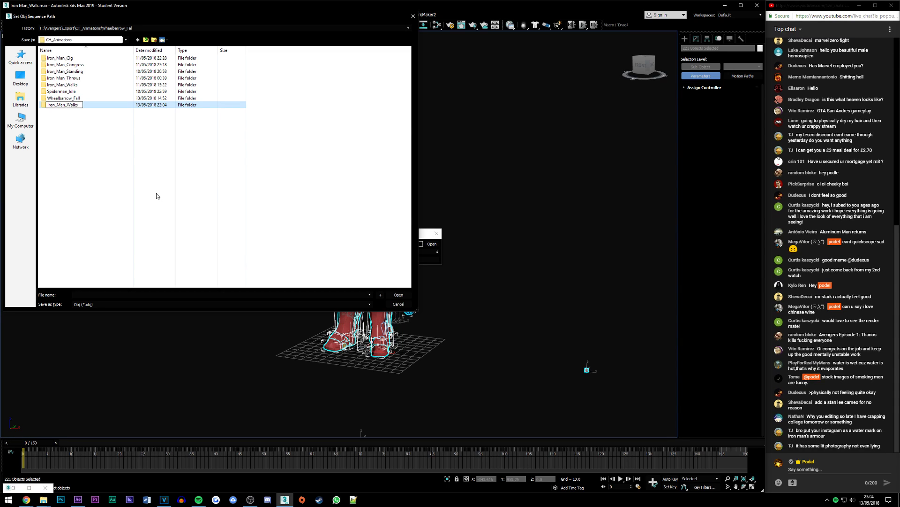
pyautogui.hotkey('ctrl', 'a')
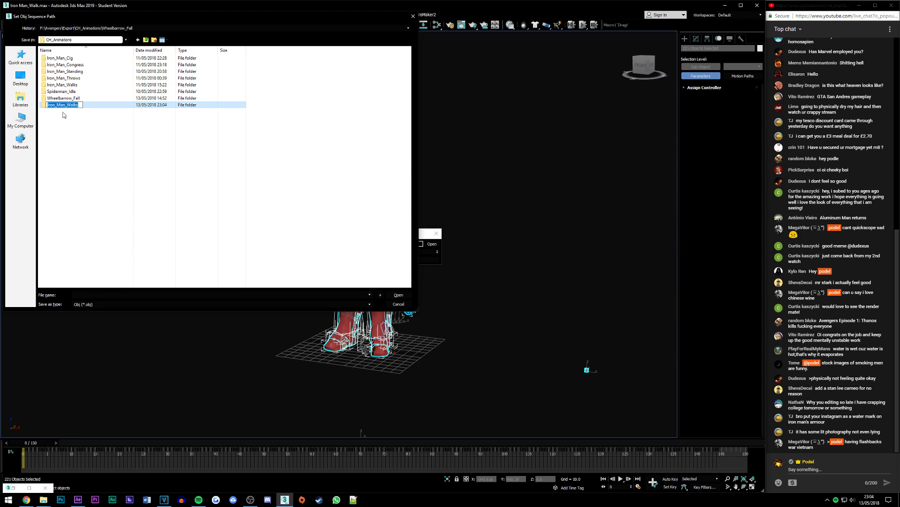
pyautogui.press('End')
pyautogui.write('ew')
pyautogui.press('Return')
# - Enter Iron_Man_Walksnew, paste the sequence file name, and start the OBJ export
pyautogui.doubleClick(70, 106)
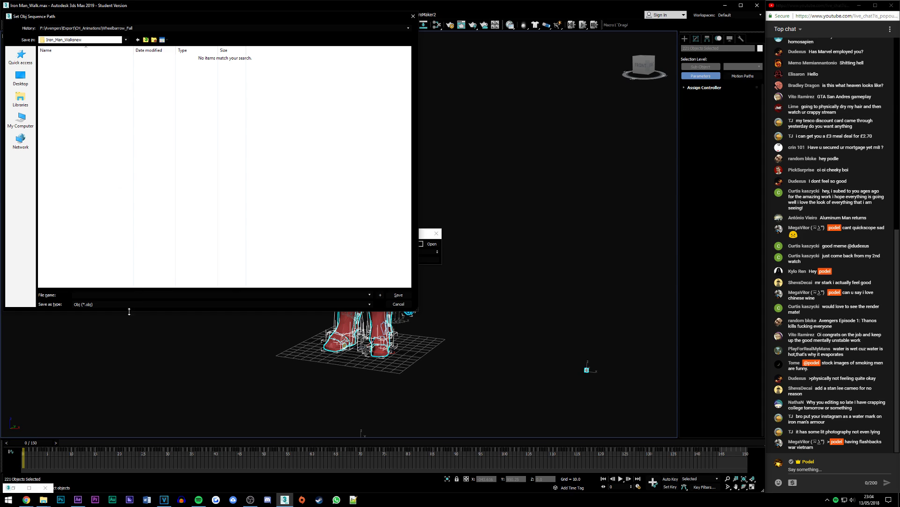
pyautogui.write('Iron_Man_Walksnew')
pyautogui.click(398, 294)
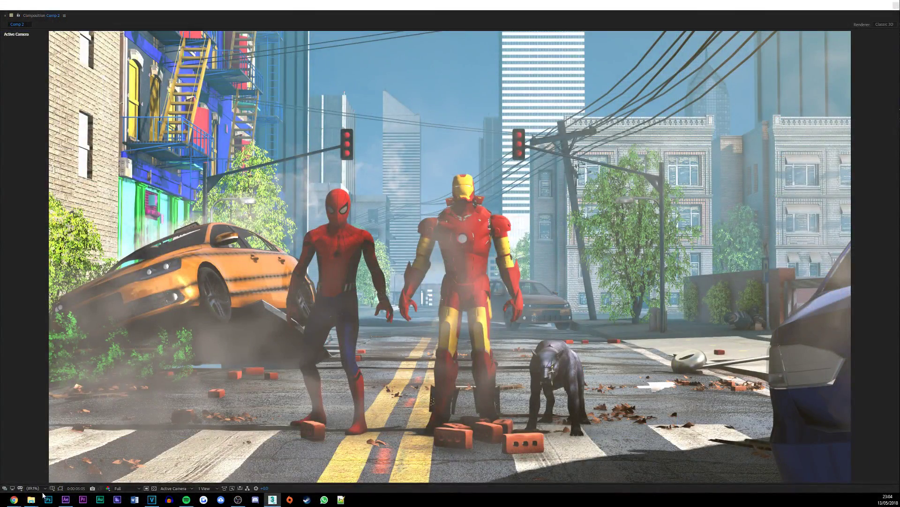
pyautogui.click(239, 501)
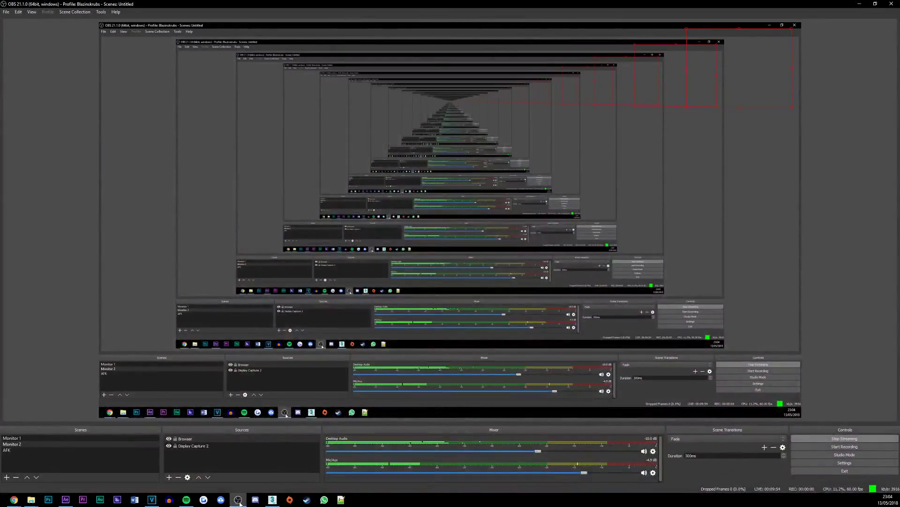
pyautogui.click(239, 501)
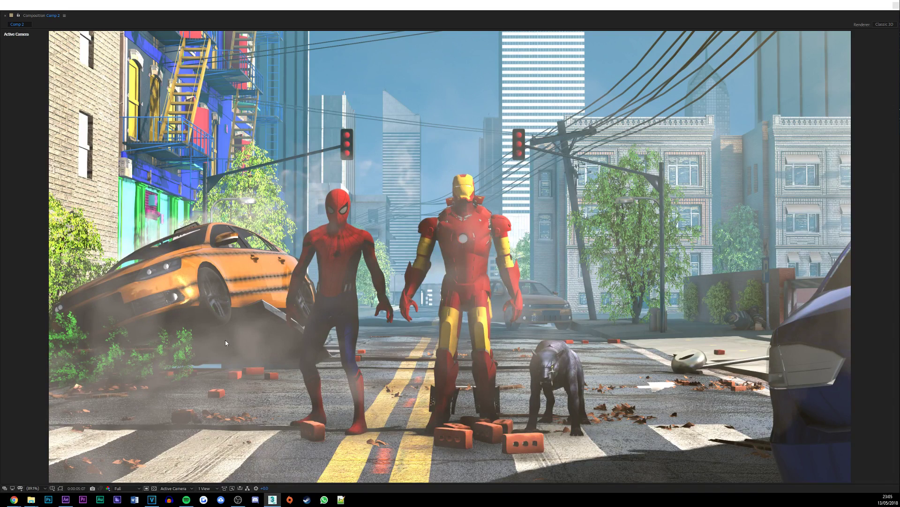
# - Switch back to After Effects to watch the Comp 2 street animation play
pyautogui.hotkey('alt', 'Tab')
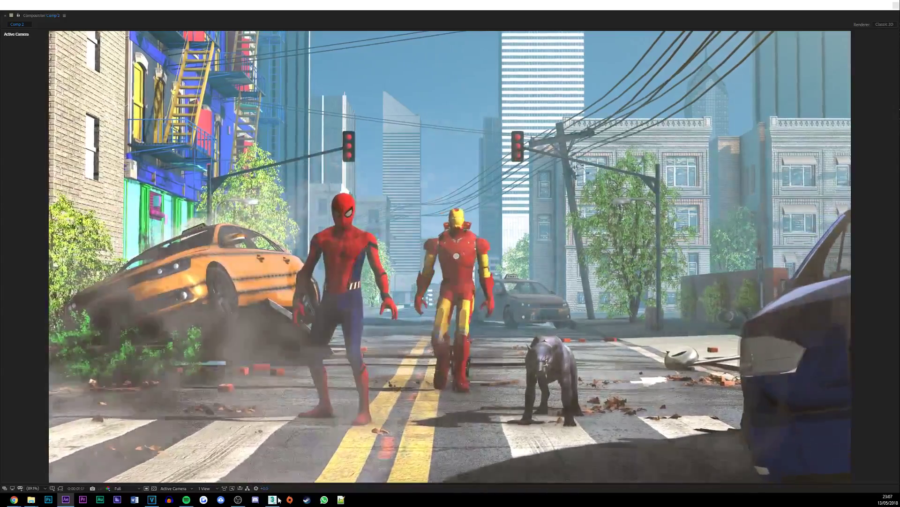
# - Check the OBS Studio window from the taskbar, then minimise it again
pyautogui.click(238, 500)
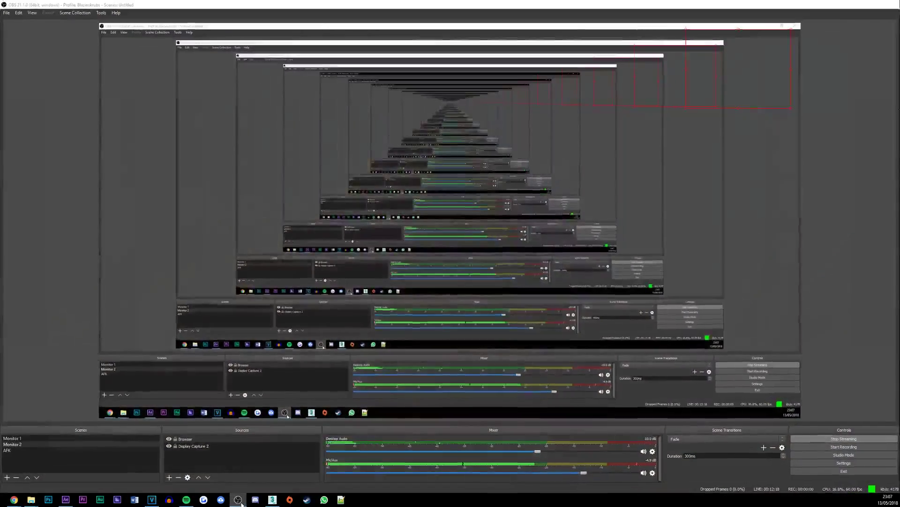
pyautogui.click(238, 500)
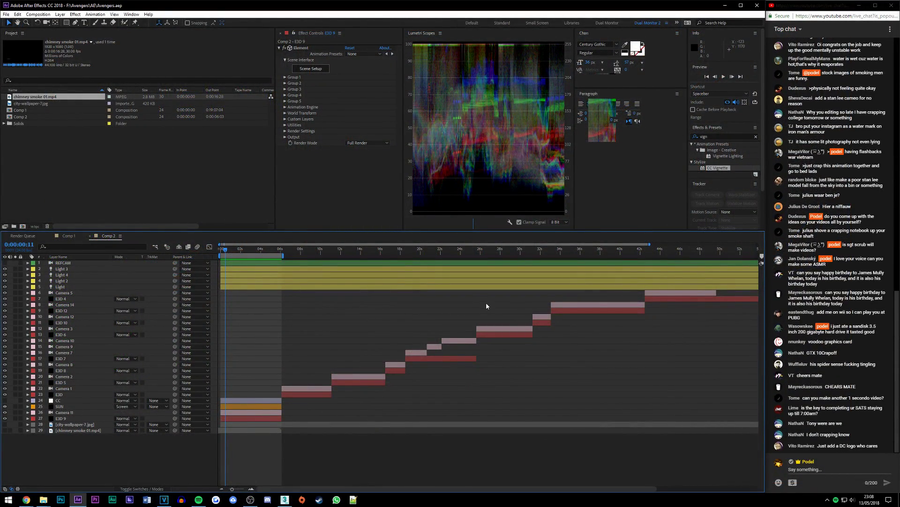
# - Select layer E3D 9, widen Effect Controls, and launch Element 3D's Scene Setup
pyautogui.click(244, 418)
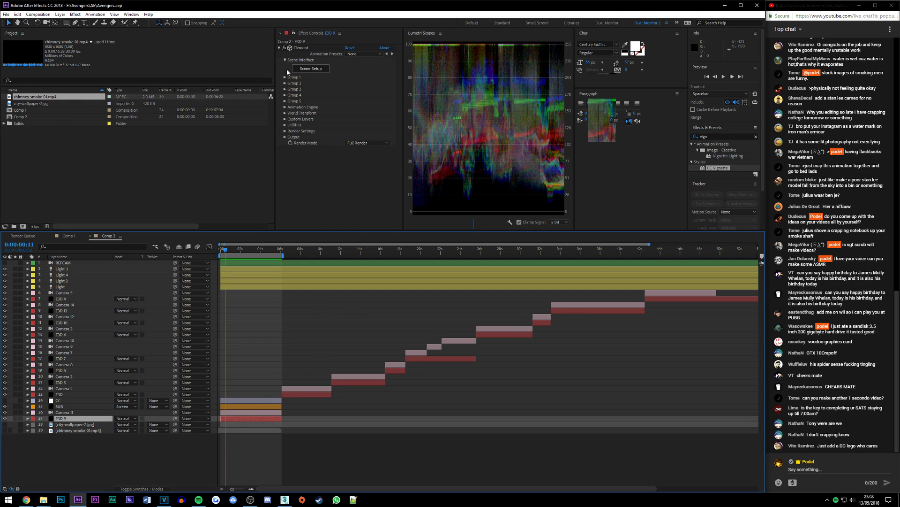
pyautogui.moveTo(274, 68); pyautogui.dragTo(172, 69)
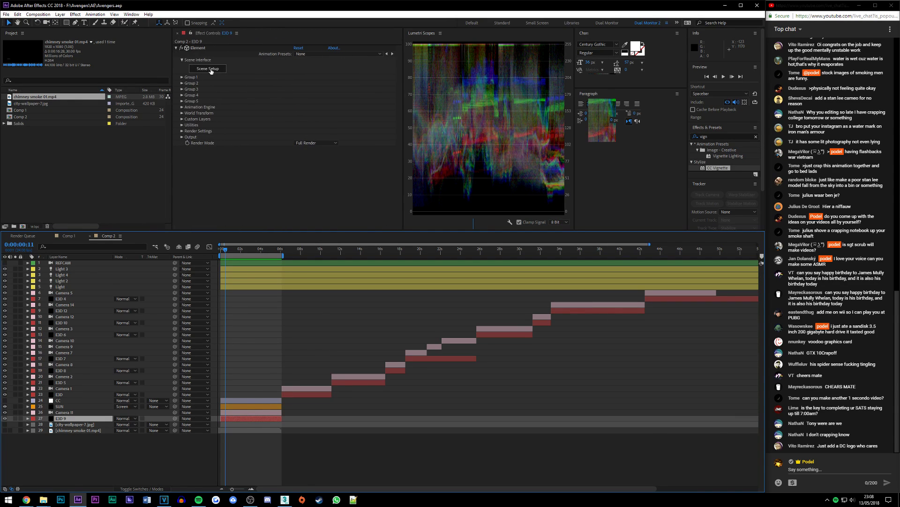
pyautogui.click(279, 154)
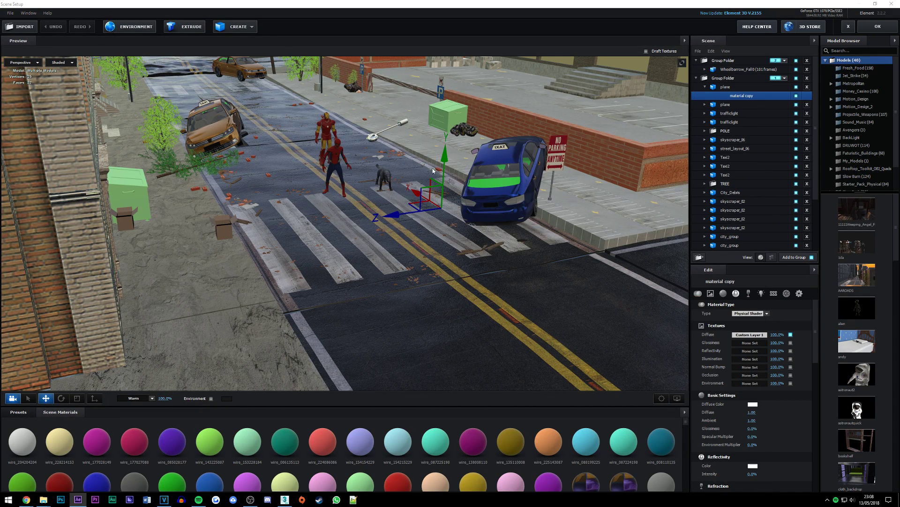
pyautogui.moveTo(499, 165); pyautogui.dragTo(335, 187)
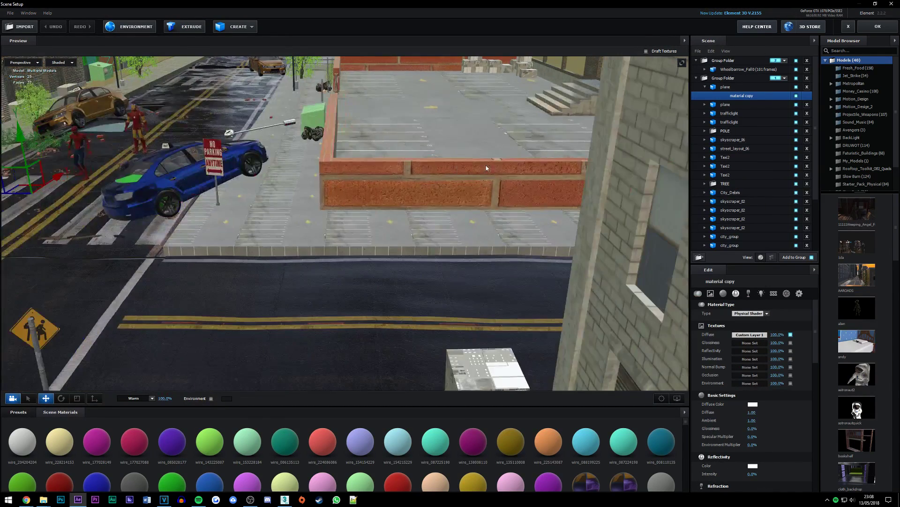
pyautogui.scroll(4, 336, 187)
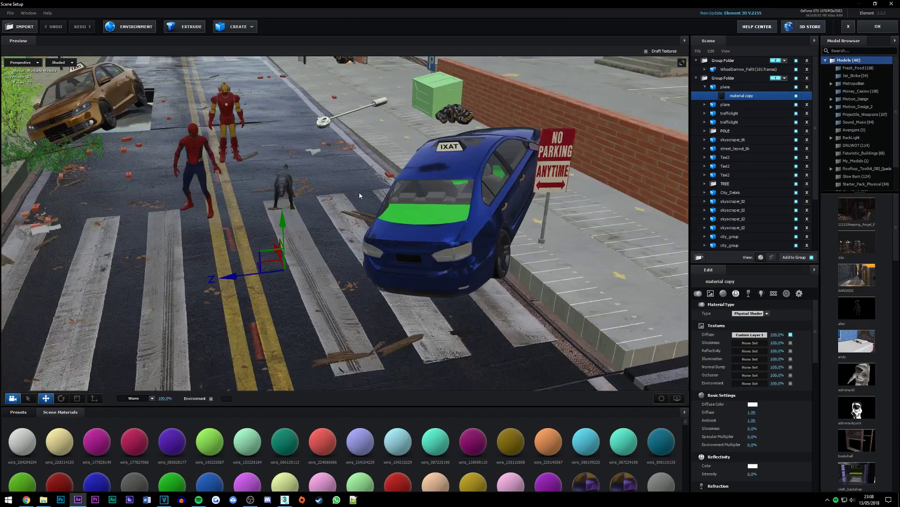
pyautogui.click(705, 86)
pyautogui.doubleClick(730, 104)
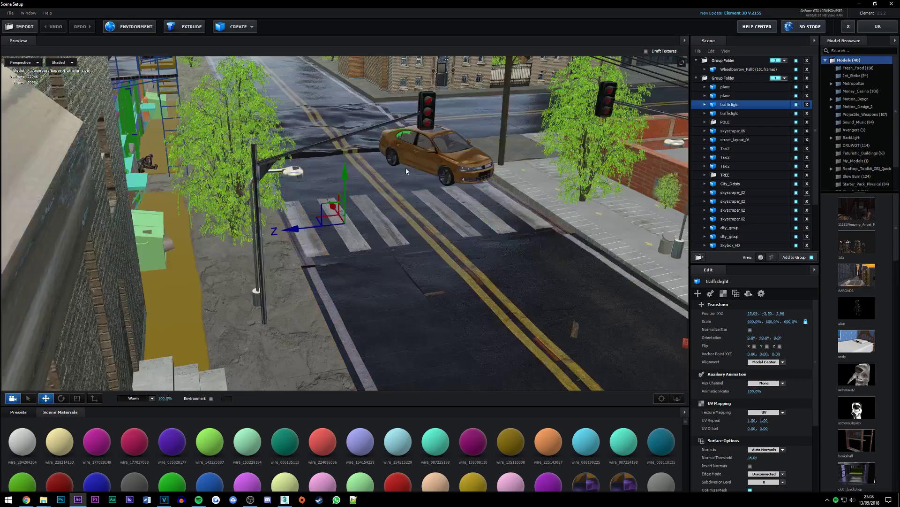
pyautogui.scroll(3, 523, 201)
pyautogui.scroll(-5, 523, 200)
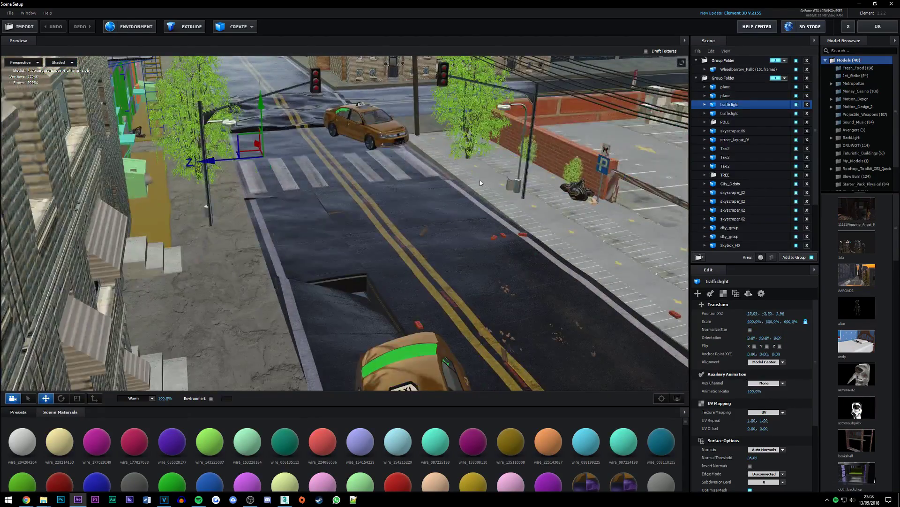
pyautogui.scroll(2, 469, 173)
pyautogui.scroll(5, 469, 173)
pyautogui.scroll(-5, 469, 174)
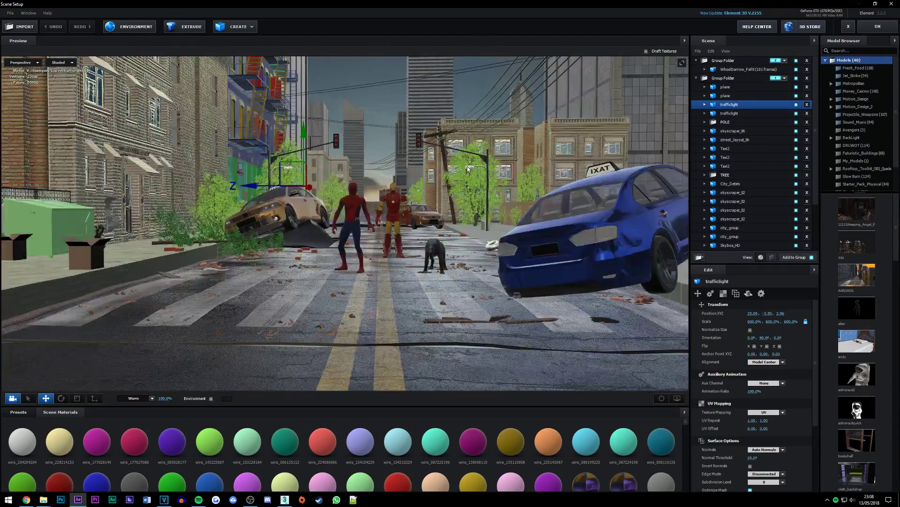
pyautogui.scroll(2, 387, 219)
pyautogui.scroll(1, 388, 218)
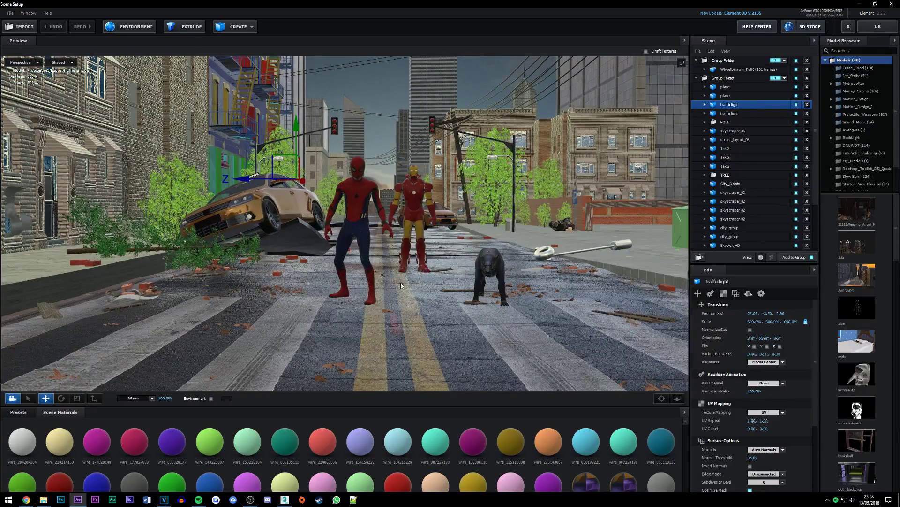
pyautogui.moveTo(401, 285); pyautogui.dragTo(404, 188)
pyautogui.scroll(2, 405, 181)
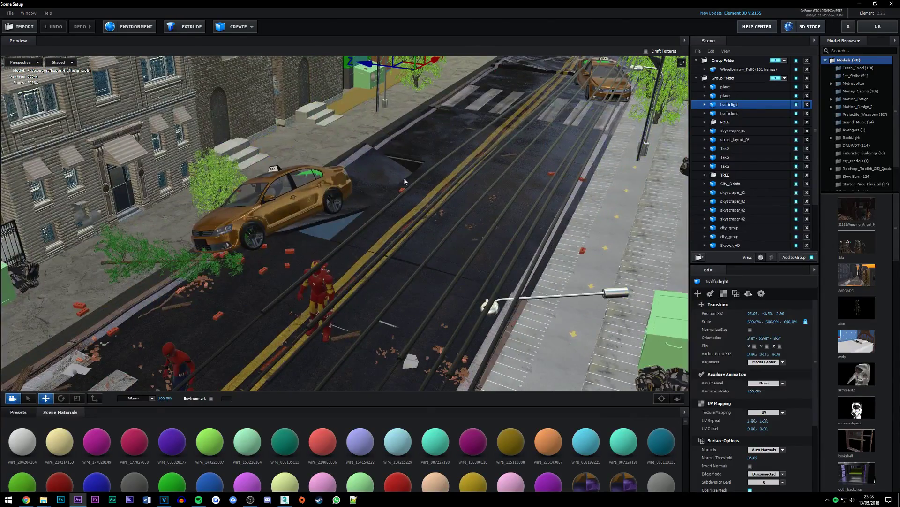
pyautogui.scroll(-2, 364, 217)
pyautogui.moveTo(390, 215)
pyautogui.mouseDown()
pyautogui.moveTo(117, 200)
pyautogui.moveTo(340, 256)
pyautogui.moveTo(467, 211)
pyautogui.moveTo(614, 123)
pyautogui.moveTo(411, 210)
pyautogui.moveTo(512, 144)
pyautogui.moveTo(311, 199)
pyautogui.mouseUp()
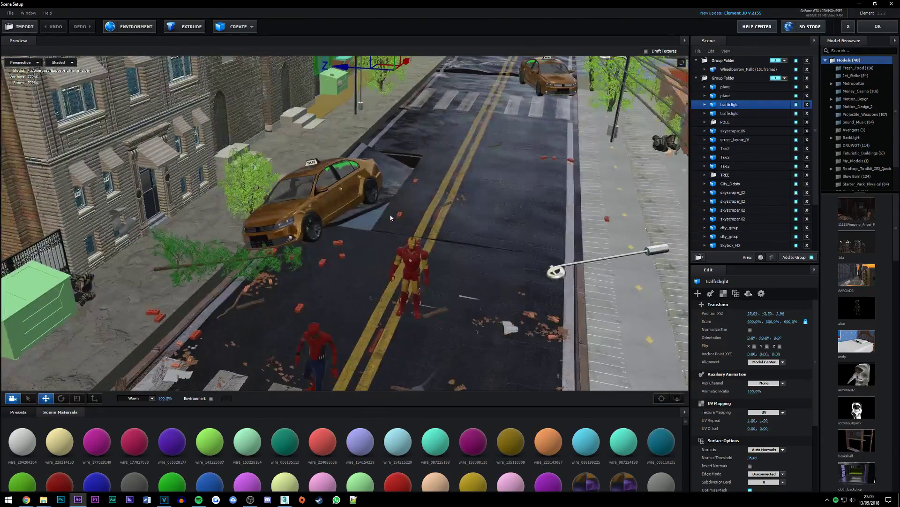
pyautogui.scroll(5, 361, 182)
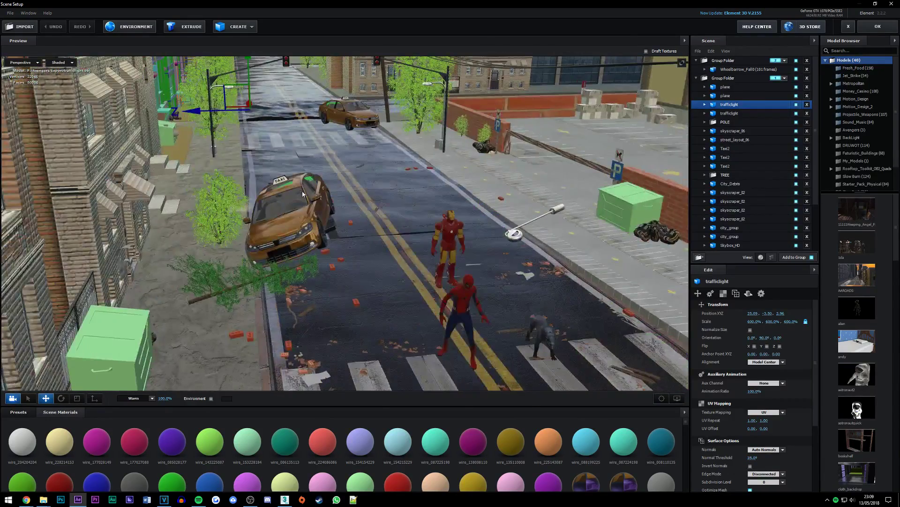
pyautogui.scroll(5, 311, 199)
pyautogui.scroll(-3, 276, 168)
pyautogui.moveTo(280, 282)
pyautogui.mouseDown()
pyautogui.moveTo(350, 135)
pyautogui.moveTo(483, 249)
pyautogui.moveTo(367, 165)
pyautogui.mouseUp()
pyautogui.scroll(-3, 350, 135)
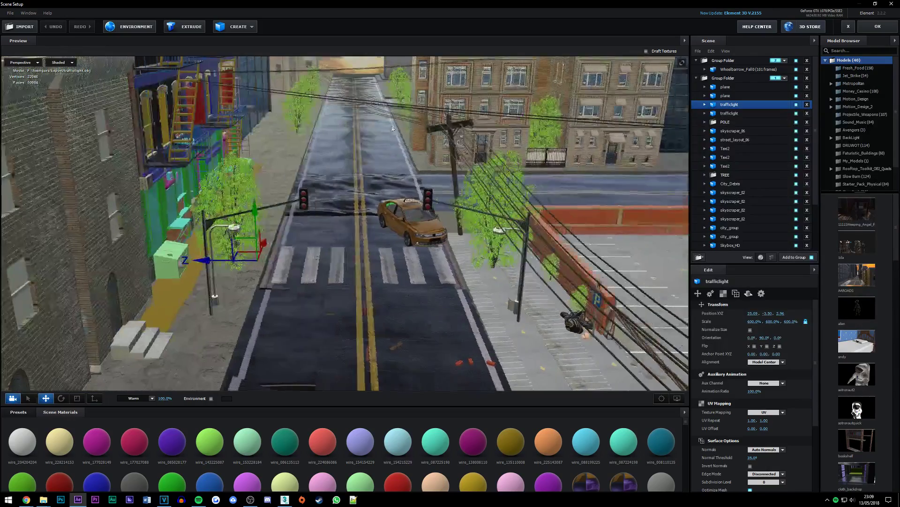
pyautogui.scroll(-2, 367, 164)
pyautogui.scroll(-2, 367, 162)
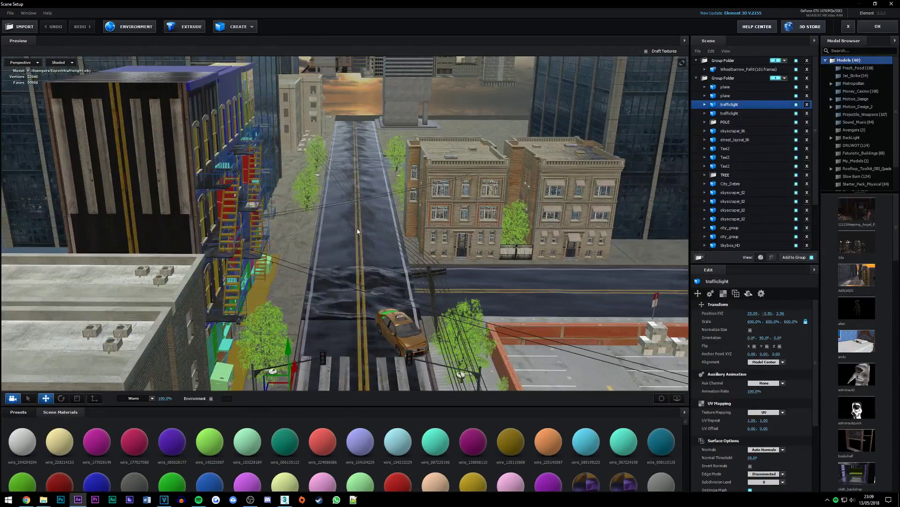
pyautogui.scroll(-2, 366, 158)
pyautogui.scroll(-2, 359, 182)
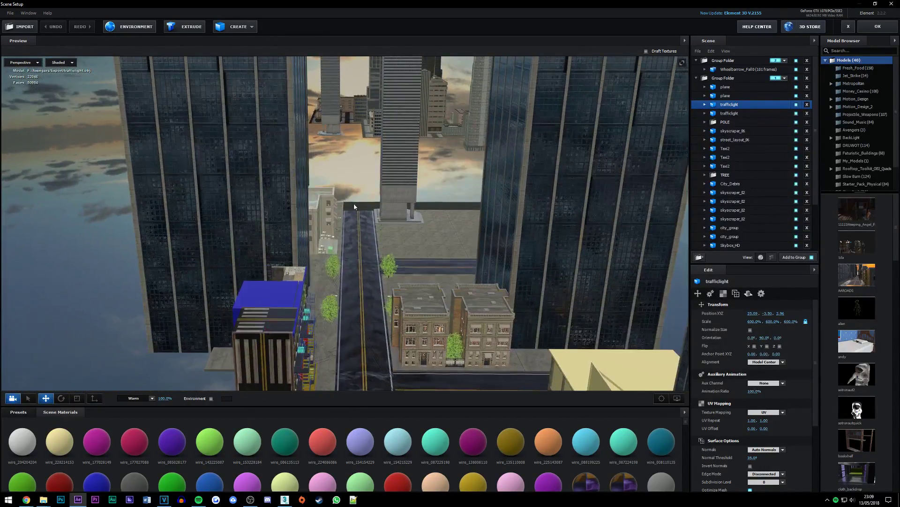
pyautogui.scroll(-1, 353, 205)
pyautogui.scroll(-2, 353, 205)
pyautogui.moveTo(353, 205); pyautogui.dragTo(427, 258)
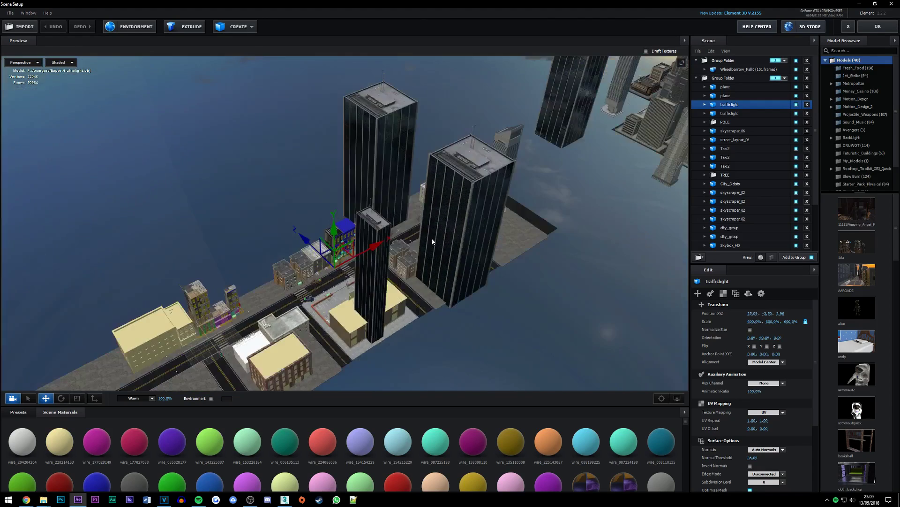
pyautogui.scroll(-2, 426, 257)
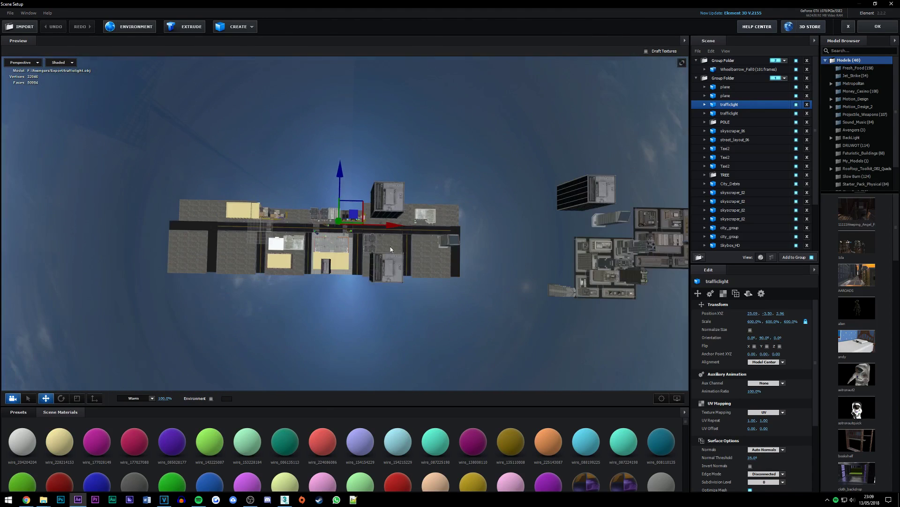
pyautogui.moveTo(426, 257); pyautogui.dragTo(321, 251)
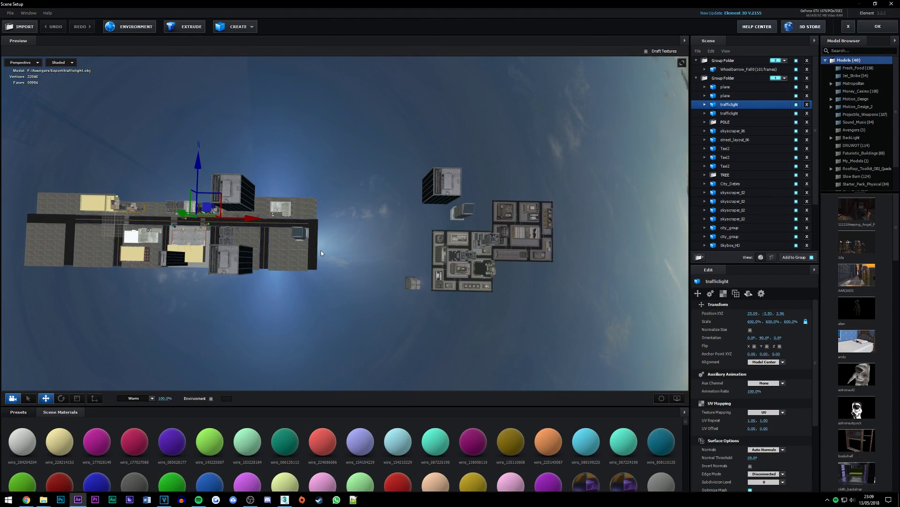
pyautogui.scroll(4, 402, 253)
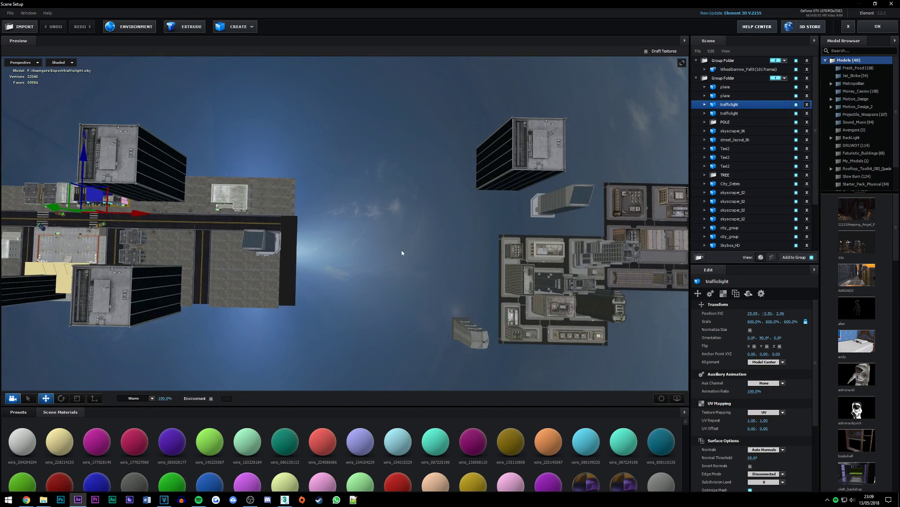
pyautogui.moveTo(402, 253); pyautogui.dragTo(466, 204)
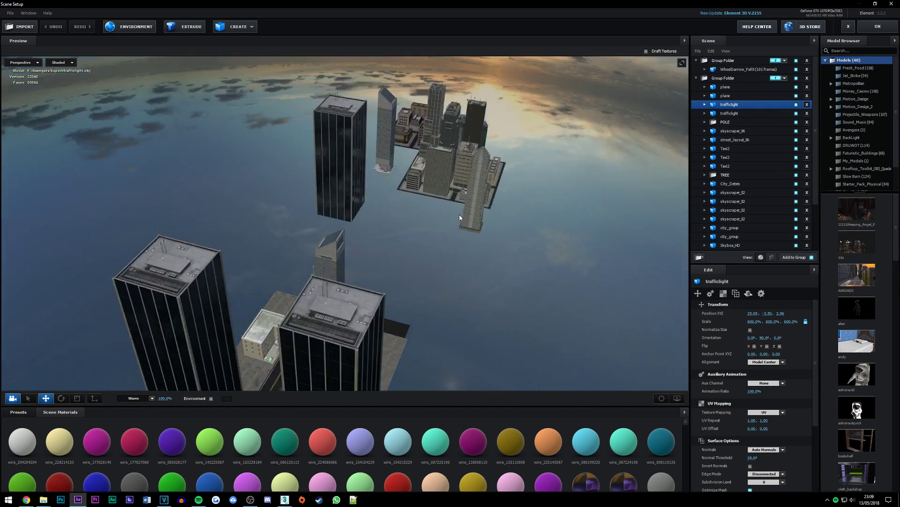
pyautogui.scroll(5, 467, 200)
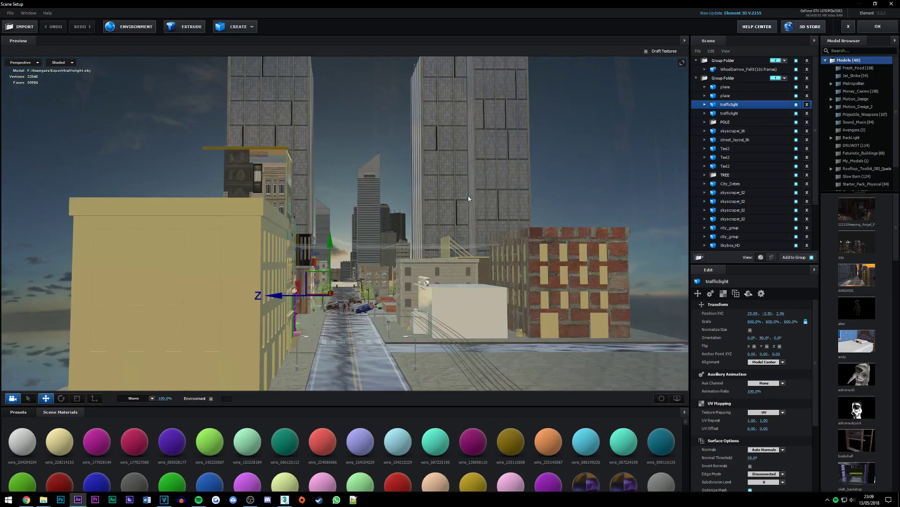
pyautogui.moveTo(468, 197)
pyautogui.mouseDown()
pyautogui.moveTo(378, 255)
pyautogui.moveTo(374, 286)
pyautogui.moveTo(396, 281)
pyautogui.mouseUp()
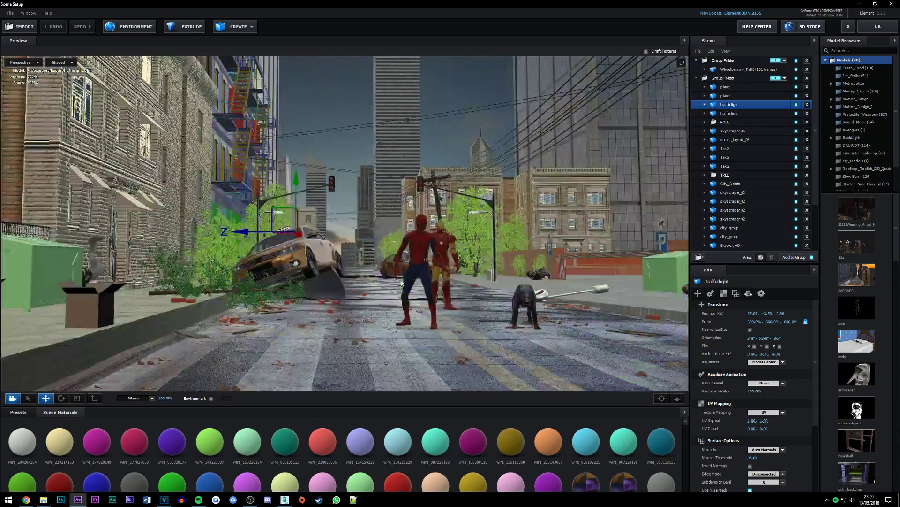
pyautogui.scroll(2, 397, 282)
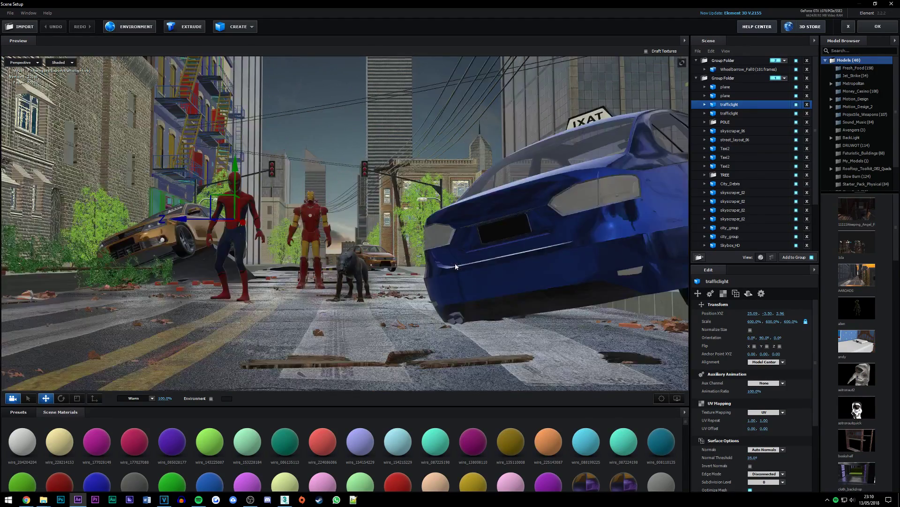
pyautogui.moveTo(462, 267); pyautogui.dragTo(449, 277)
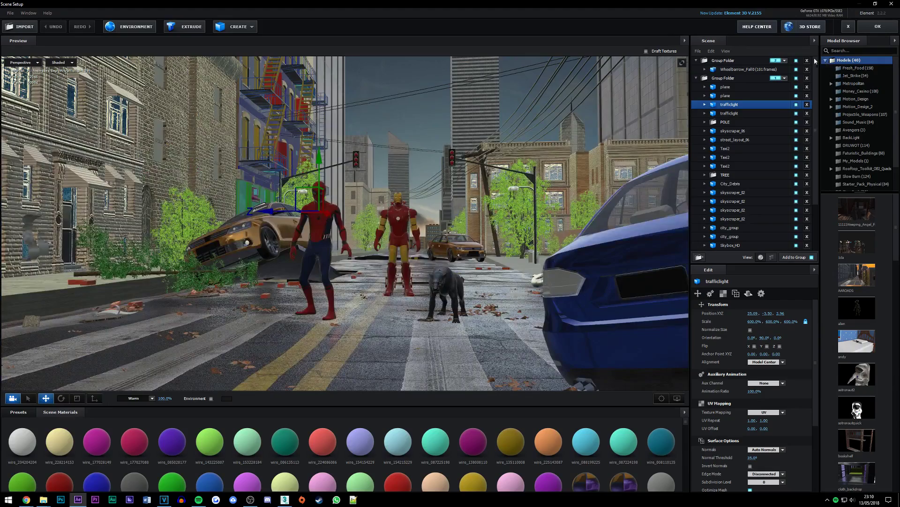
# - Set the plane's material copy Force Opacity to 15 and accept the Scene Setup changes
pyautogui.click(730, 89)
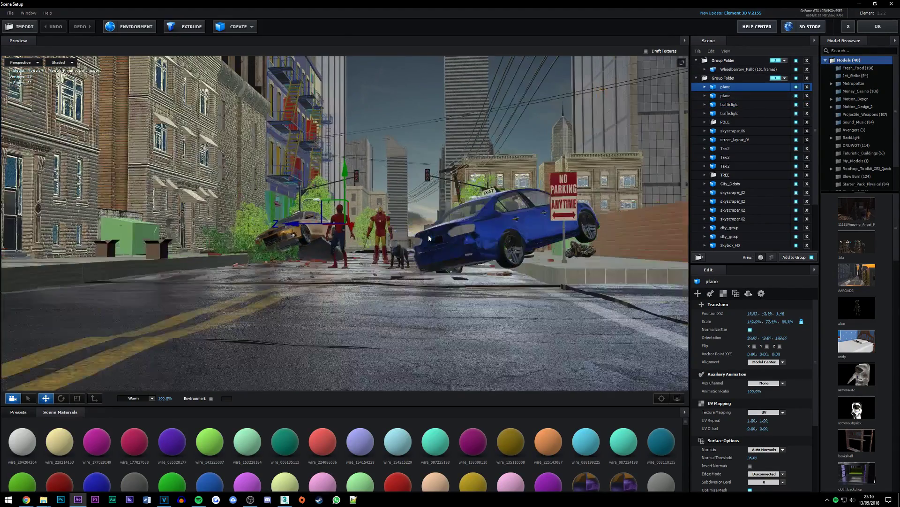
pyautogui.moveTo(429, 236); pyautogui.dragTo(423, 249)
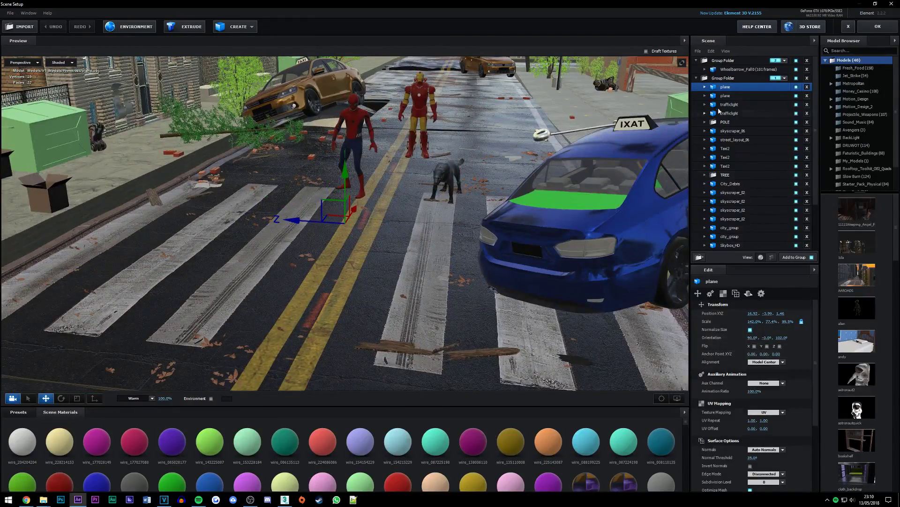
pyautogui.click(705, 87)
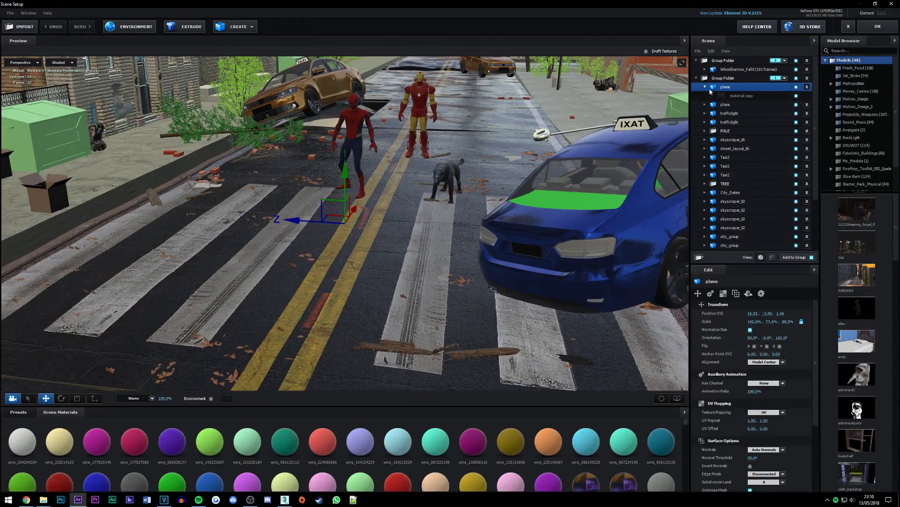
pyautogui.click(741, 95)
pyautogui.moveTo(817, 312); pyautogui.dragTo(816, 443)
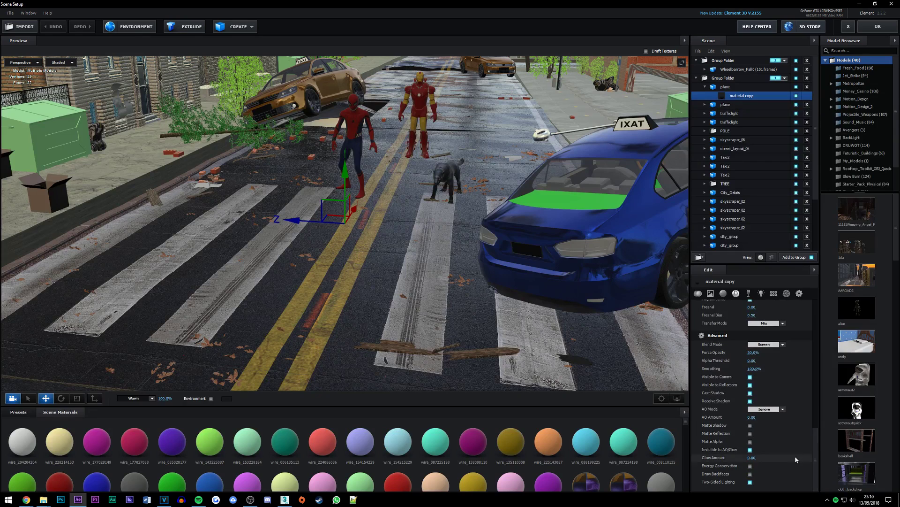
pyautogui.click(754, 352)
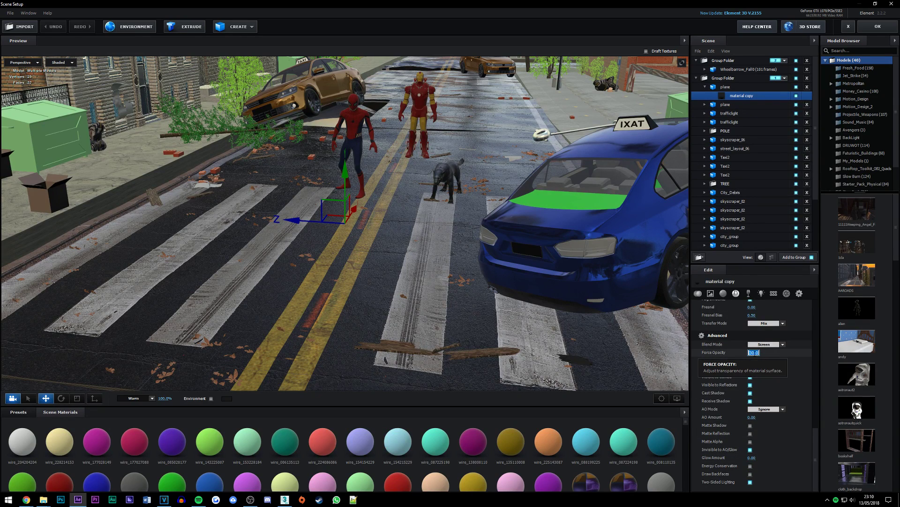
pyautogui.write('15')
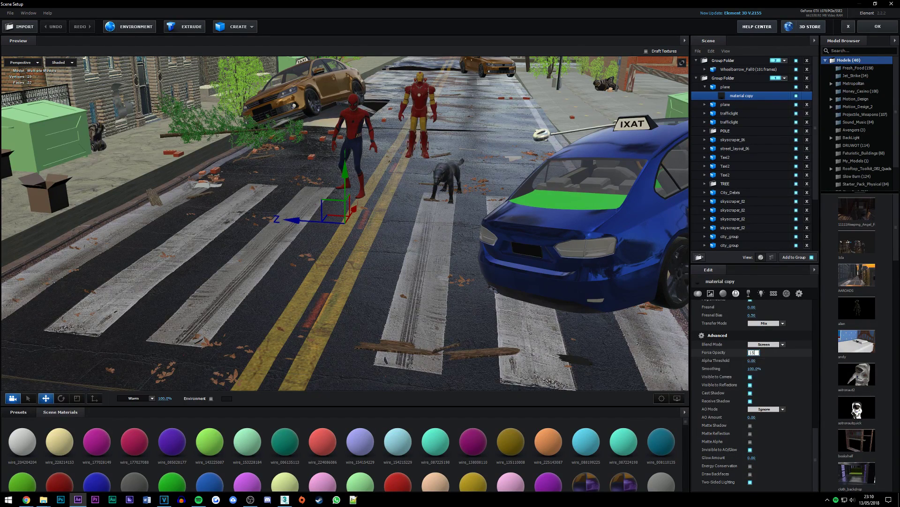
pyautogui.press('Return')
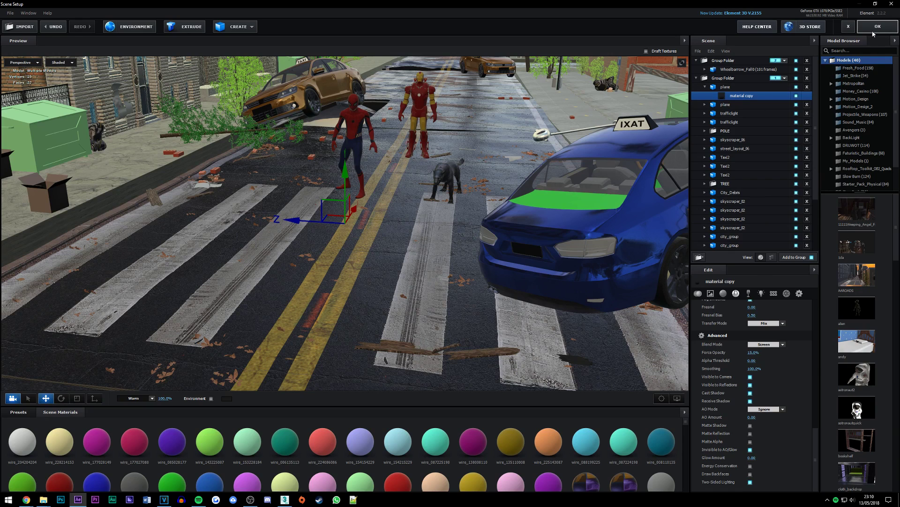
pyautogui.click(874, 29)
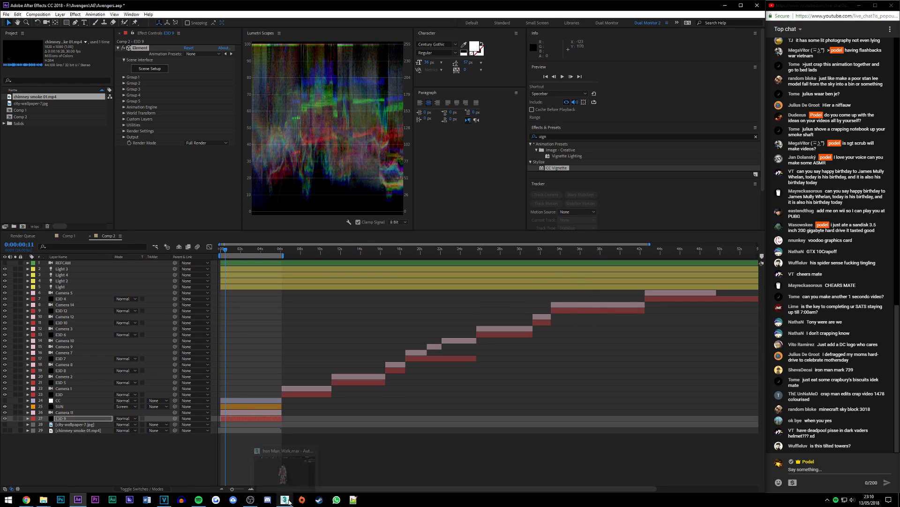
# - Bring 3ds Max's Exporting OBJ window forward from the taskbar preview
pyautogui.moveTo(289, 501)
pyautogui.click(287, 475)
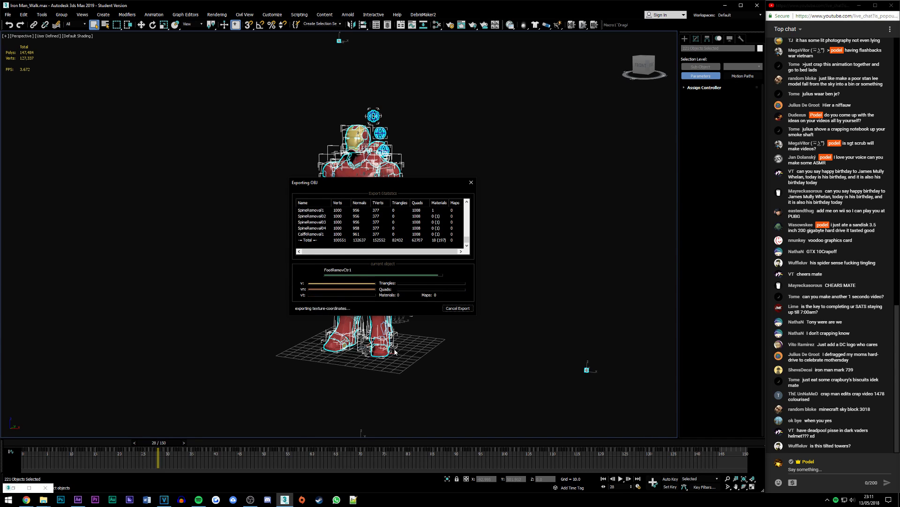
# - Return to After Effects' full-screen view of Comp 2 with Spider-Man and Iron Man
pyautogui.click(78, 501)
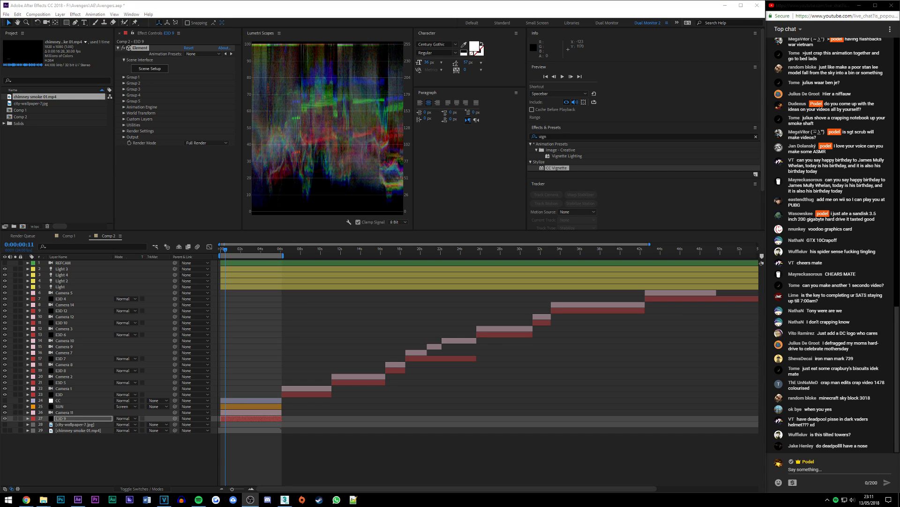
pyautogui.click(505, 416)
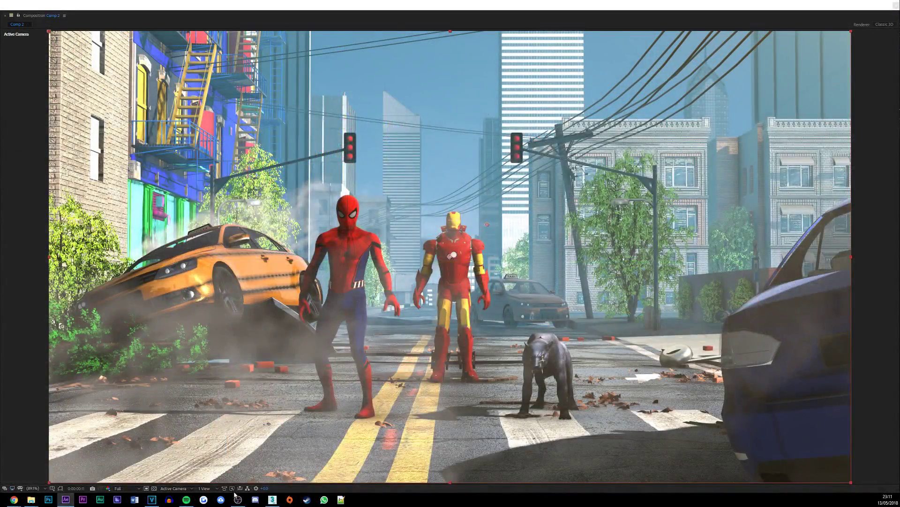
pyautogui.click(238, 500)
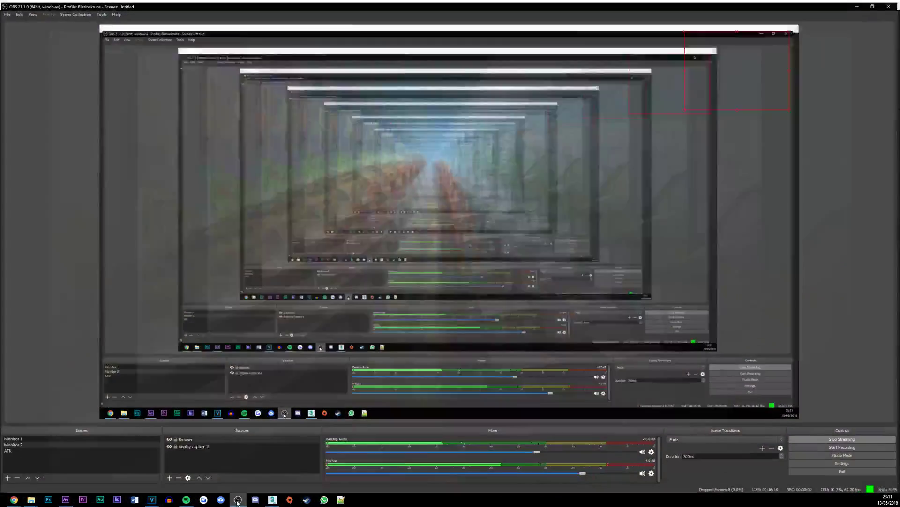
pyautogui.click(238, 500)
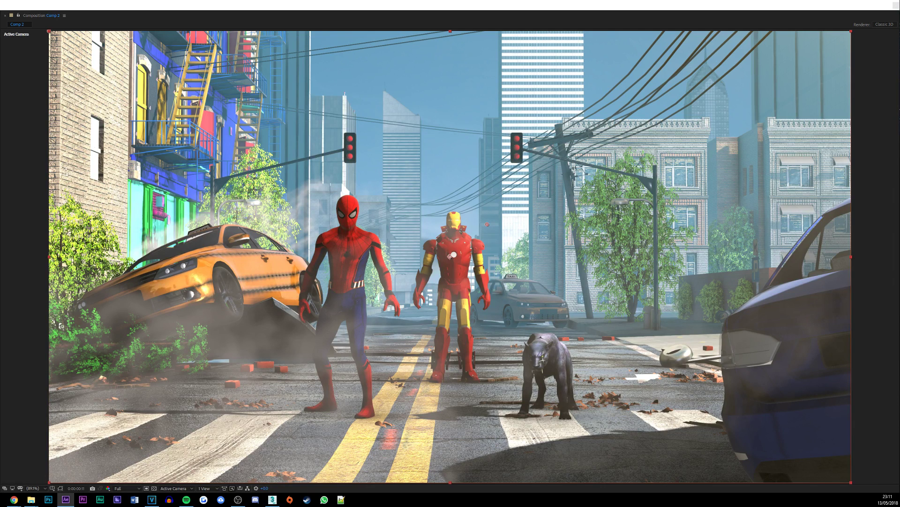
# - Play the Comp 2 preview, switching the viewer zoom between 50% and 100%
pyautogui.press('End')
pyautogui.press(',')
pyautogui.hotkey('shift', '/')
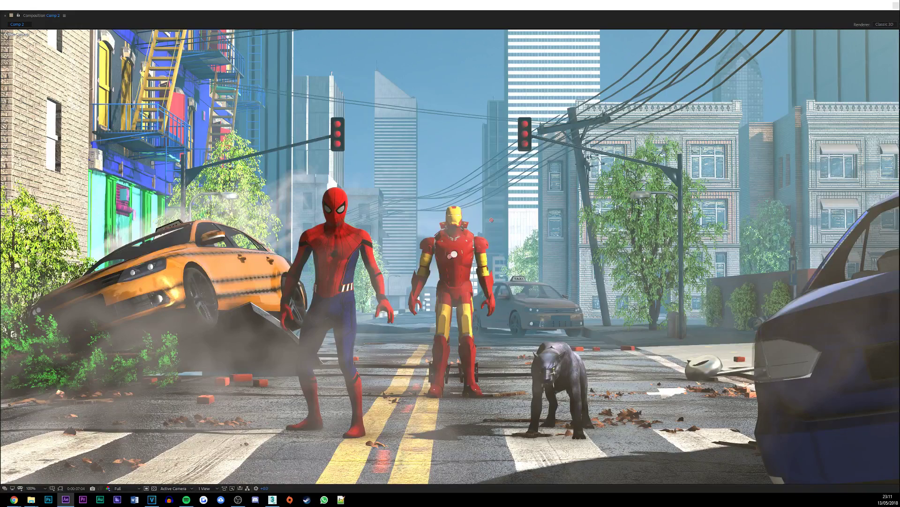
pyautogui.press(',')
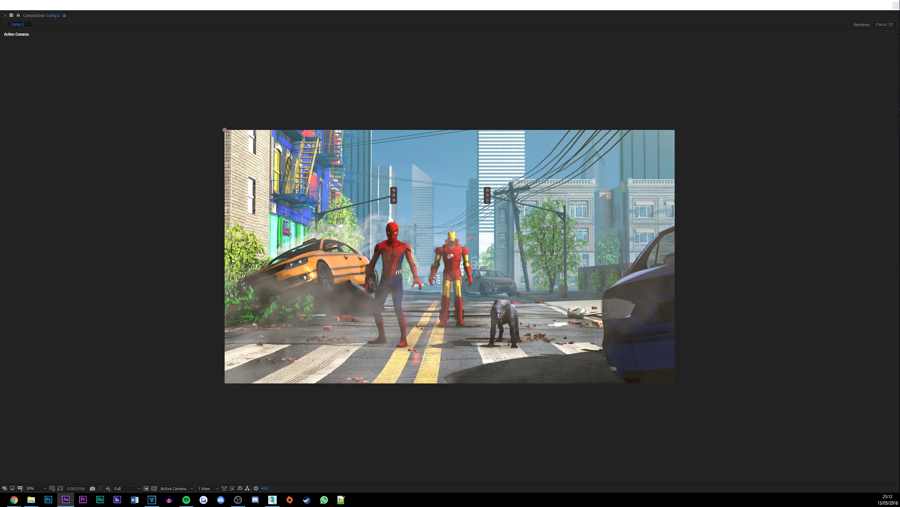
pyautogui.press('/')
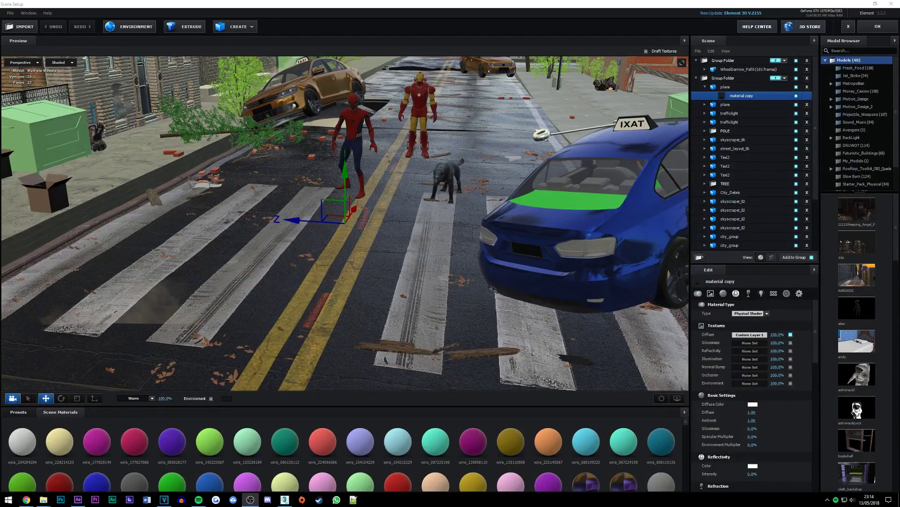
# - Collapse the plane object and select the Black_Panther model in the Scene panel
pyautogui.scroll(-3, 409, 275)
pyautogui.scroll(-3, 408, 275)
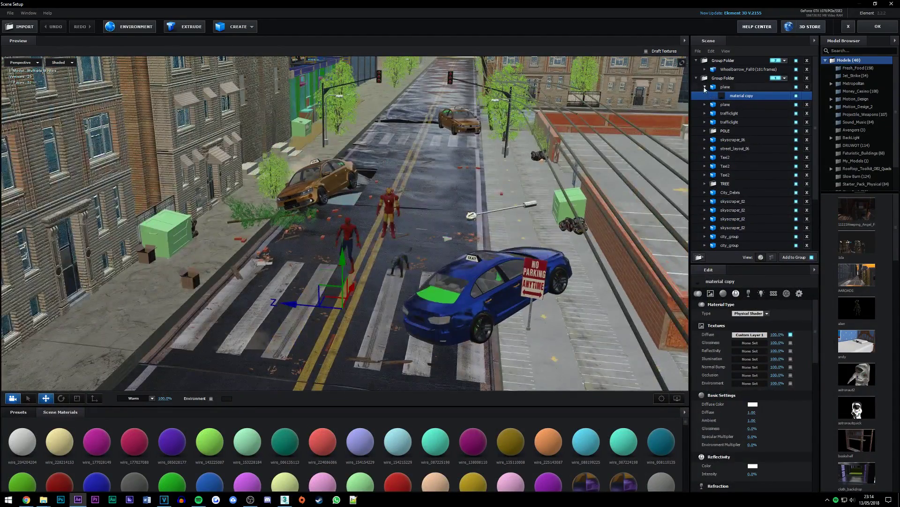
pyautogui.click(705, 88)
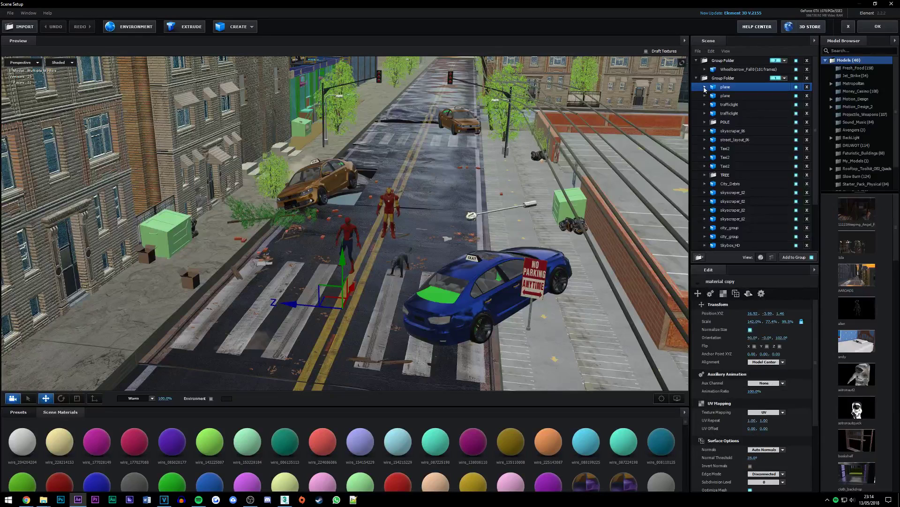
pyautogui.scroll(-5, 715, 230)
pyautogui.click(715, 230)
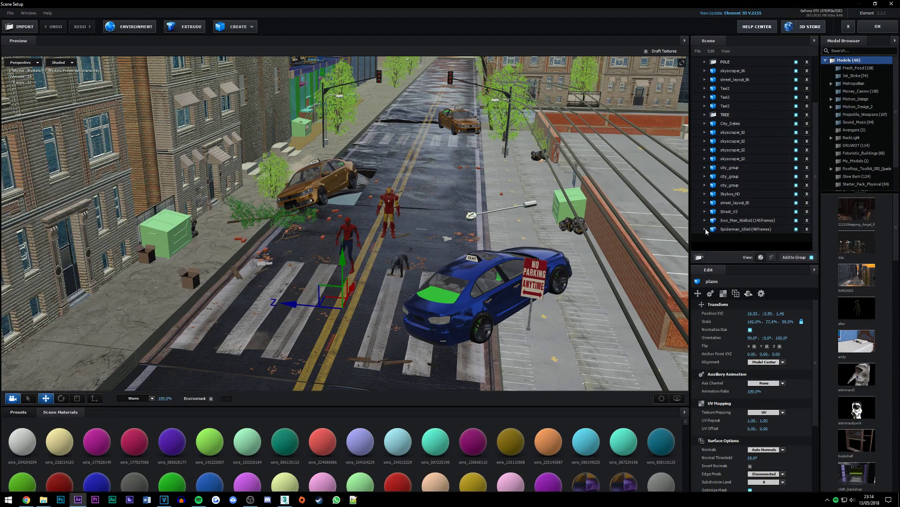
pyautogui.scroll(5, 739, 78)
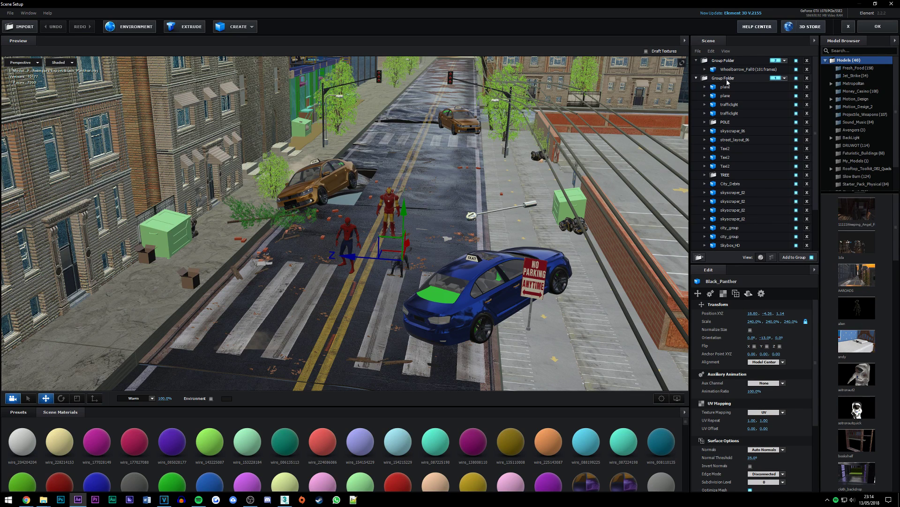
# - Save the Group Folder as a model preset named CityRuin in the Avengers folder
pyautogui.rightClick(725, 80)
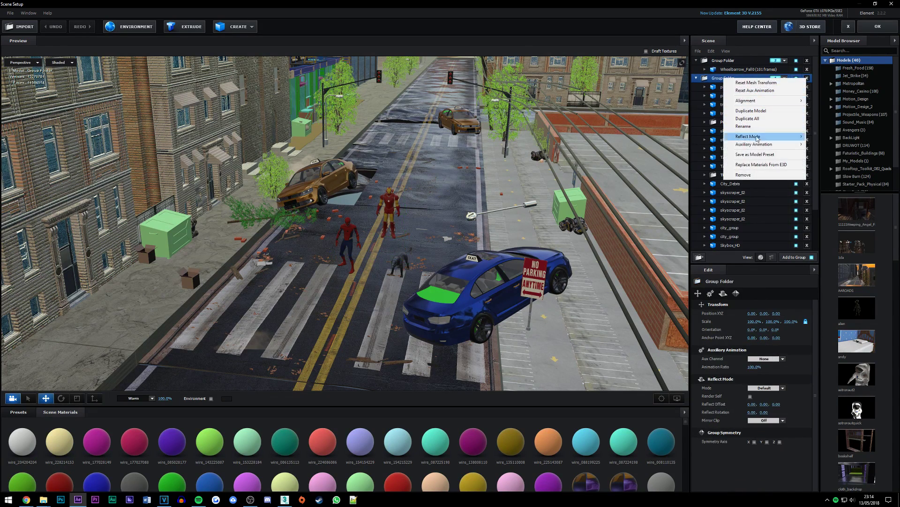
pyautogui.click(749, 159)
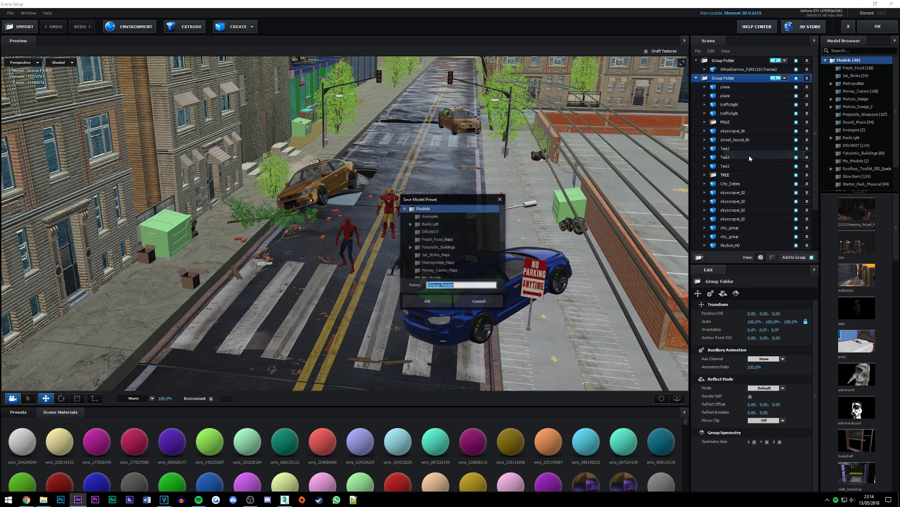
pyautogui.click(431, 216)
pyautogui.moveTo(461, 285); pyautogui.dragTo(428, 285)
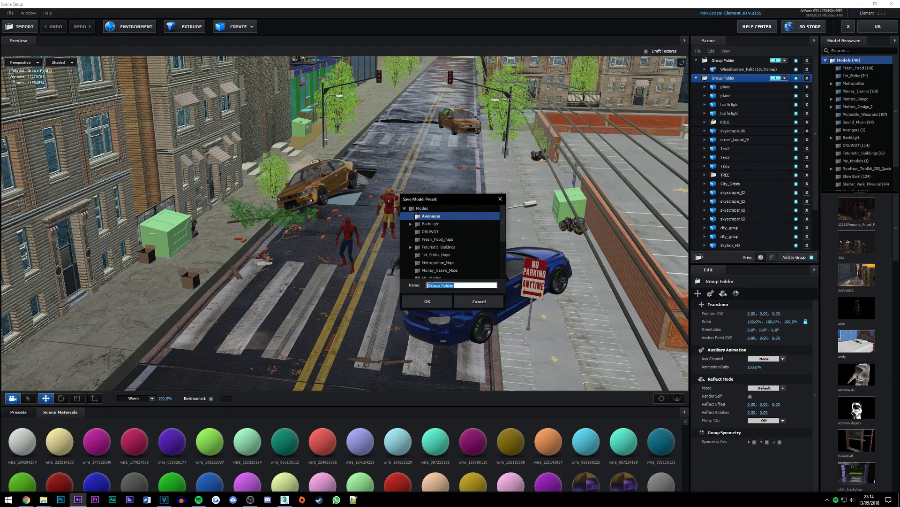
pyautogui.write('CityRuin')
pyautogui.press('Return')
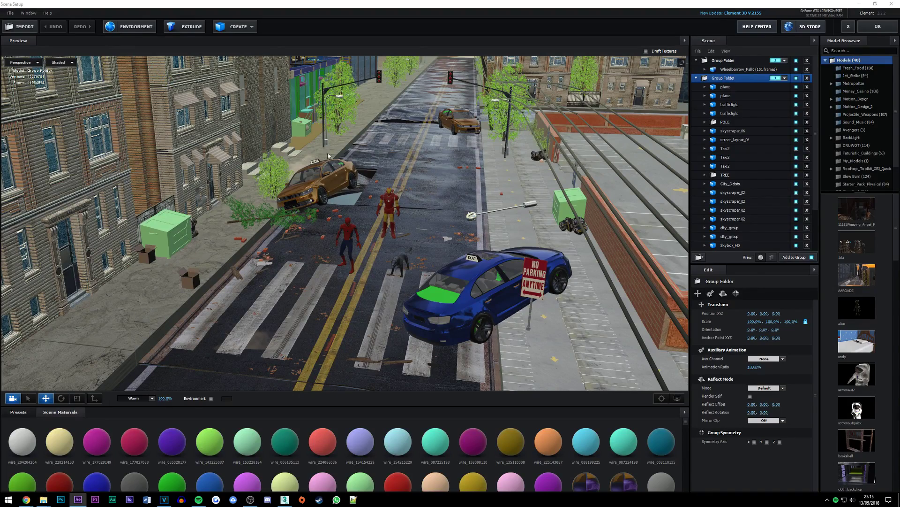
# - Check the Avengers models in the browser, then close Scene Setup
pyautogui.moveTo(399, 197); pyautogui.dragTo(437, 210)
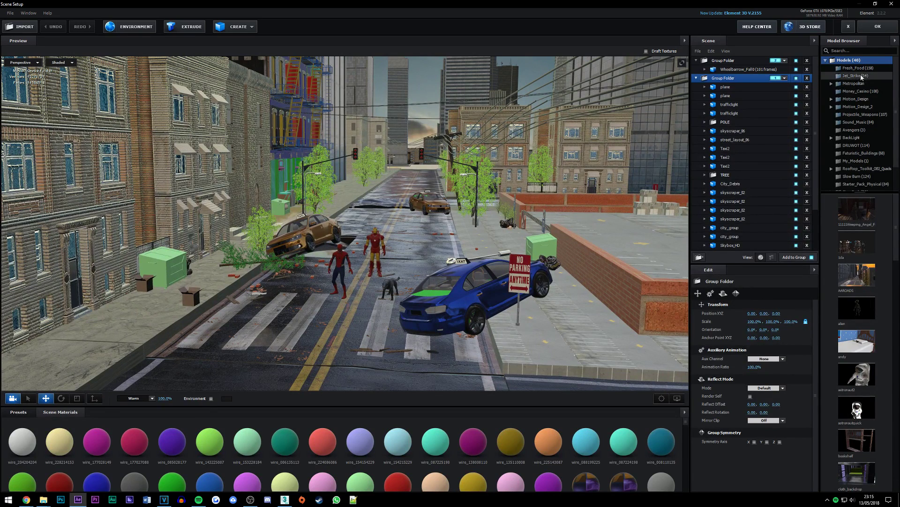
pyautogui.click(860, 130)
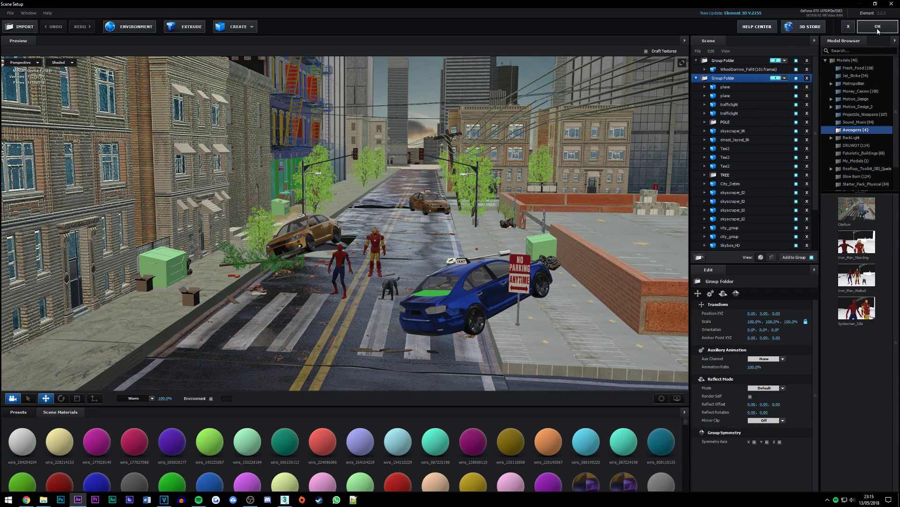
pyautogui.click(852, 29)
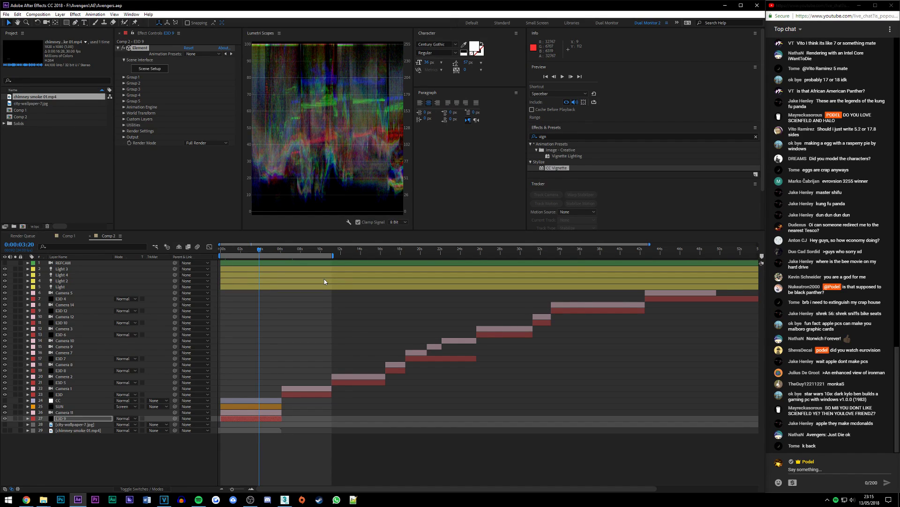
# - Move the Comp 2 playhead to 0:00:07:23 and select the E3D layer
pyautogui.click(300, 250)
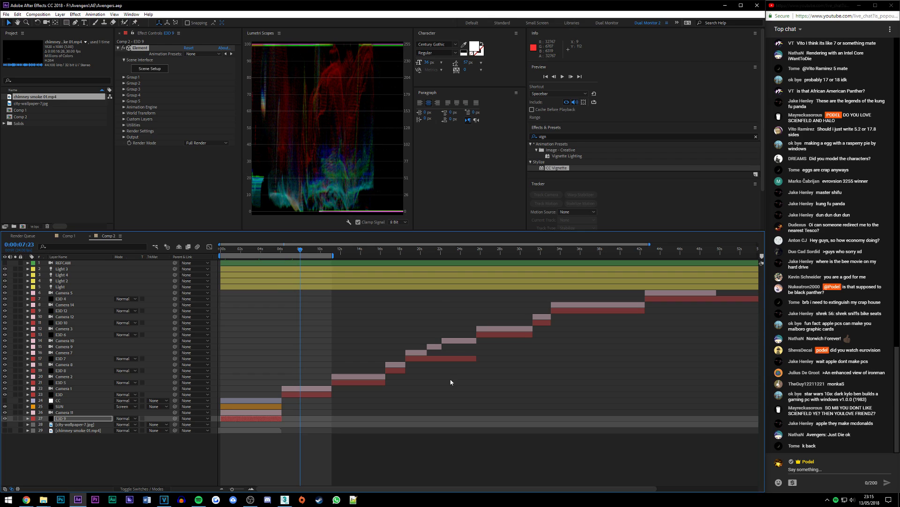
pyautogui.click(314, 394)
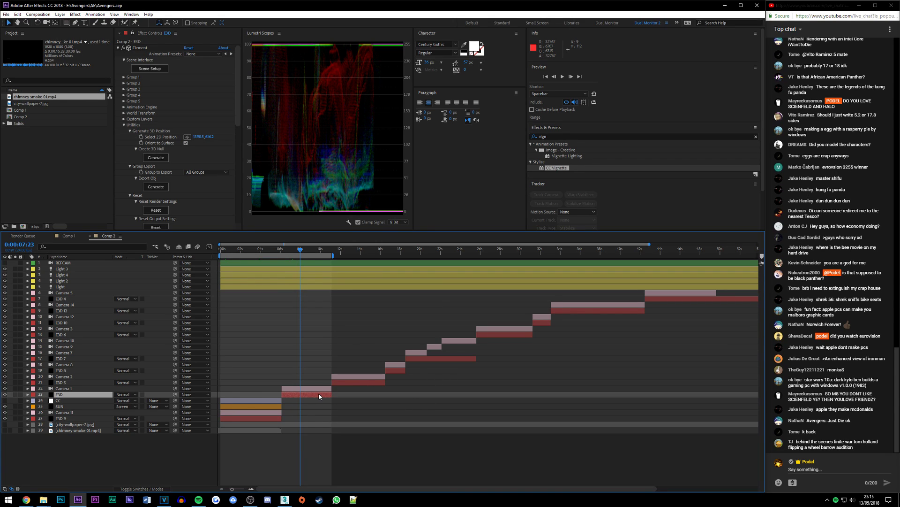
# - Open the E3D layer's Scene Setup, select Black_Panther, and show the Avengers (4) models
pyautogui.click(153, 70)
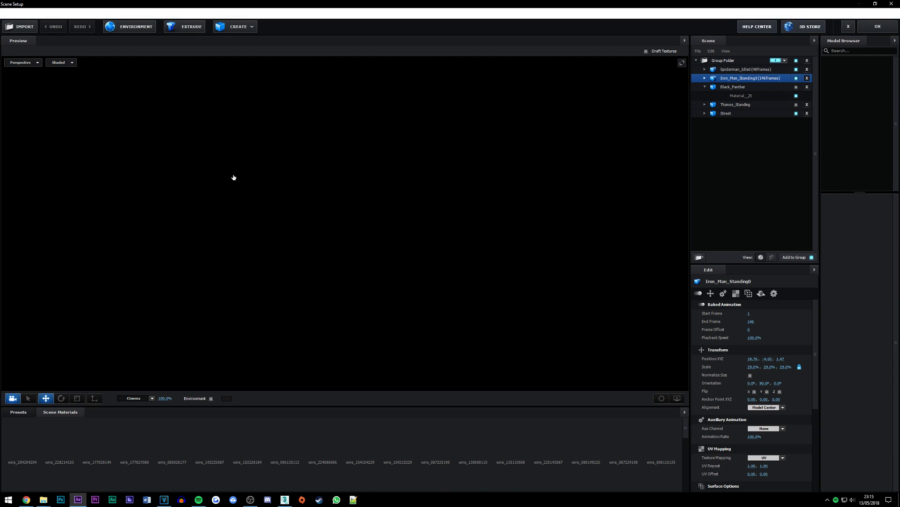
pyautogui.scroll(-3, 442, 150)
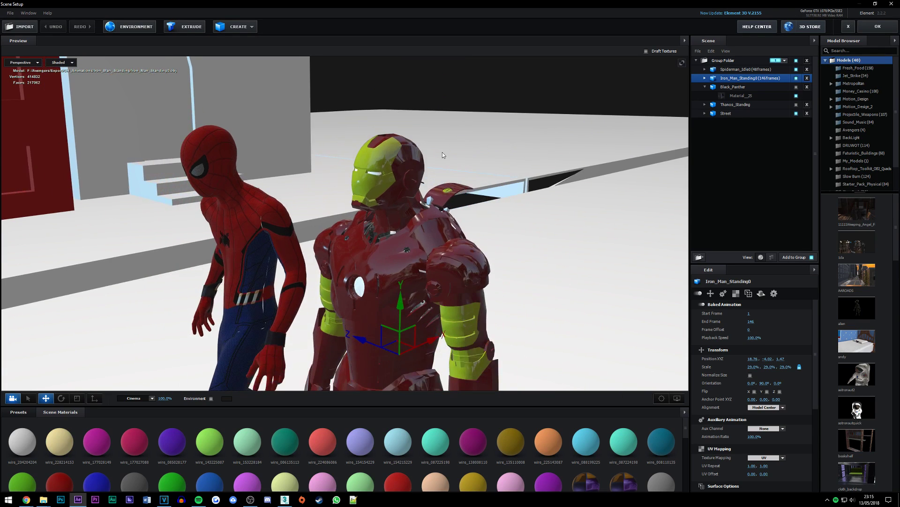
pyautogui.click(705, 86)
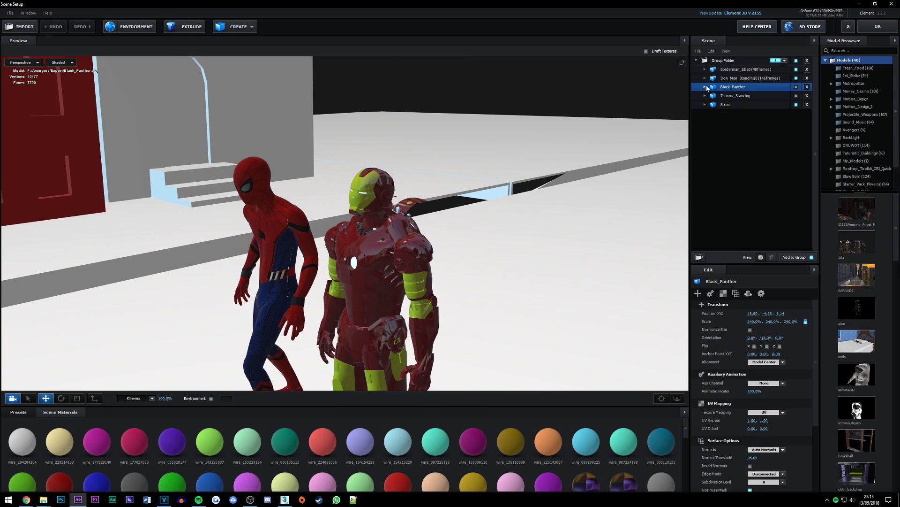
pyautogui.click(860, 133)
# - Add the CityRuin street preset from the Avengers folder to the scene
pyautogui.click(864, 205)
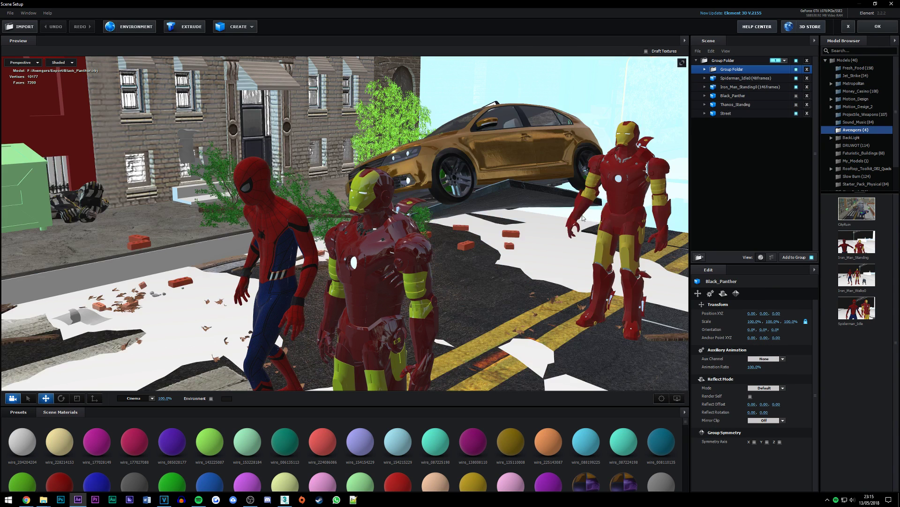
pyautogui.moveTo(557, 208); pyautogui.dragTo(539, 240)
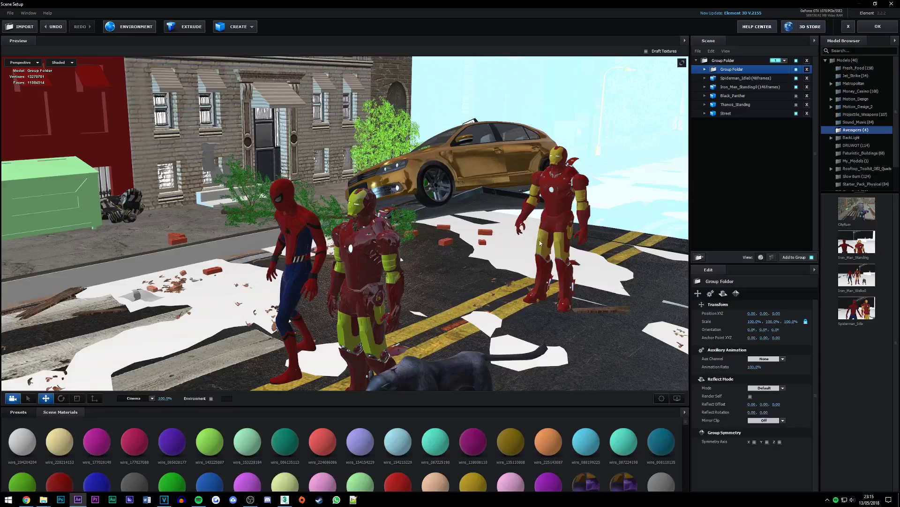
pyautogui.moveTo(619, 256); pyautogui.dragTo(554, 242)
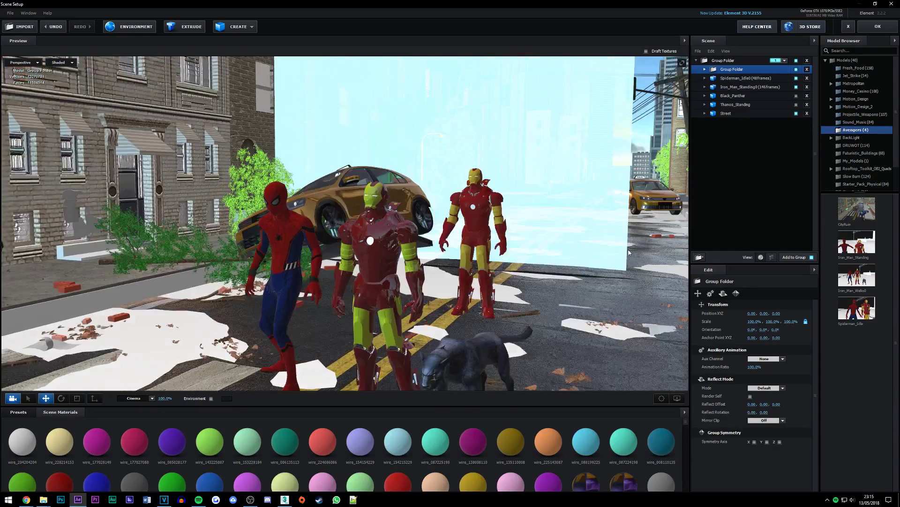
pyautogui.scroll(-3, 554, 242)
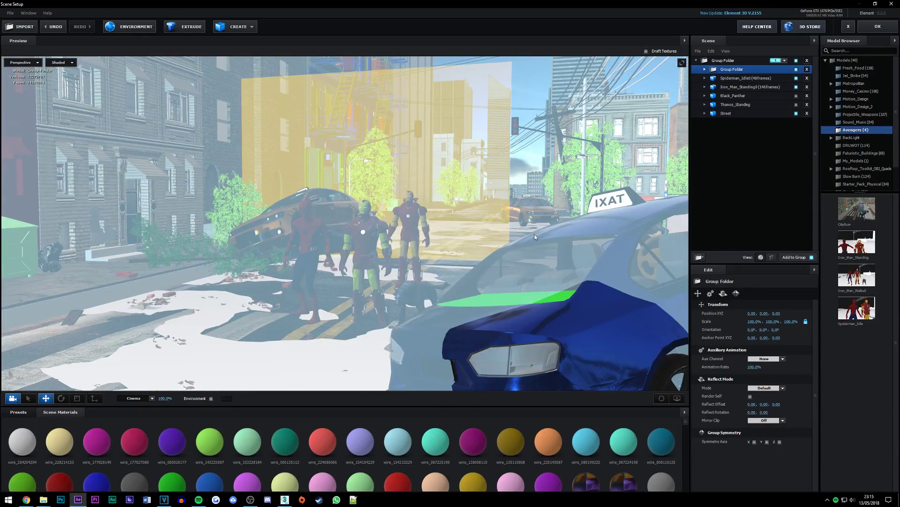
pyautogui.scroll(5, 534, 234)
pyautogui.scroll(2, 534, 234)
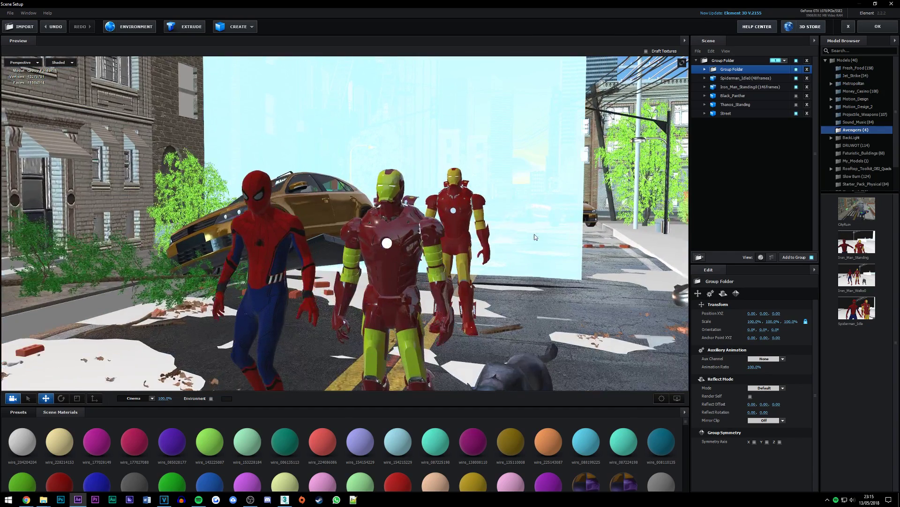
pyautogui.scroll(1, 535, 237)
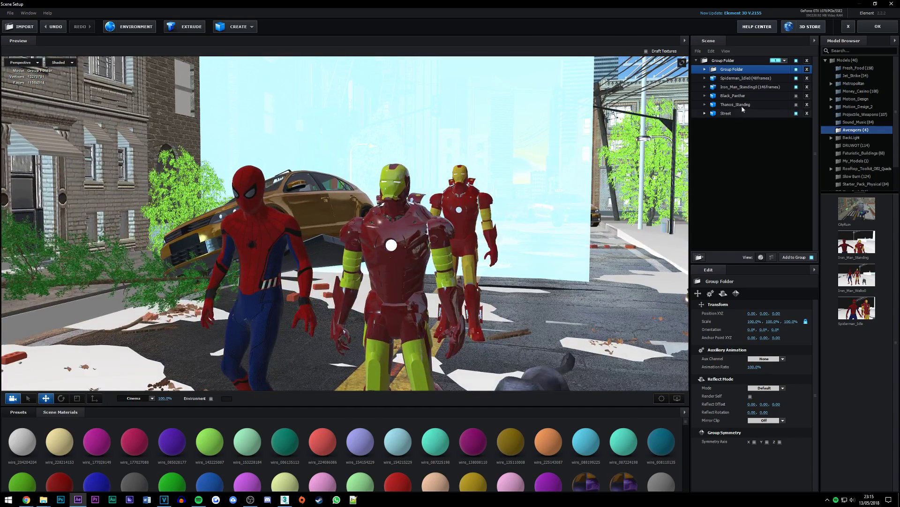
# - Delete the duplicate Street, Spiderman_Idle0, Thanos_Standing and Black_Panther models
pyautogui.click(808, 113)
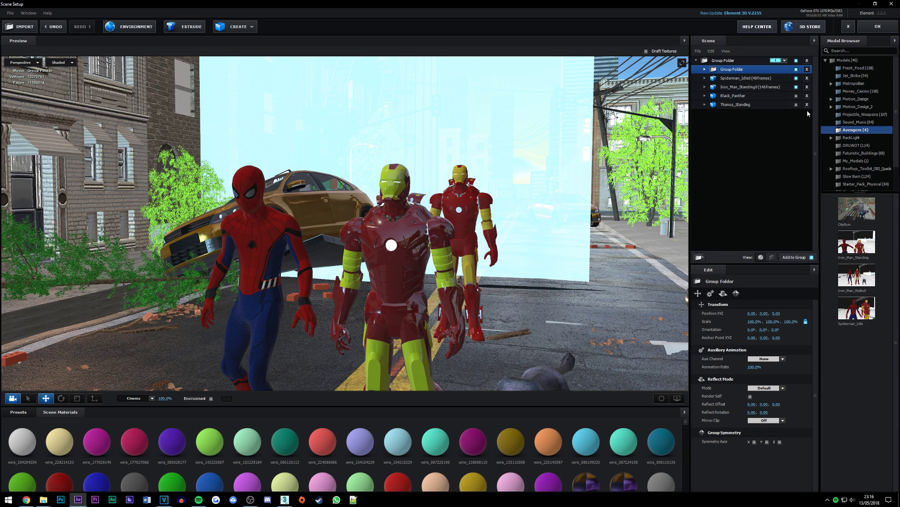
pyautogui.click(807, 78)
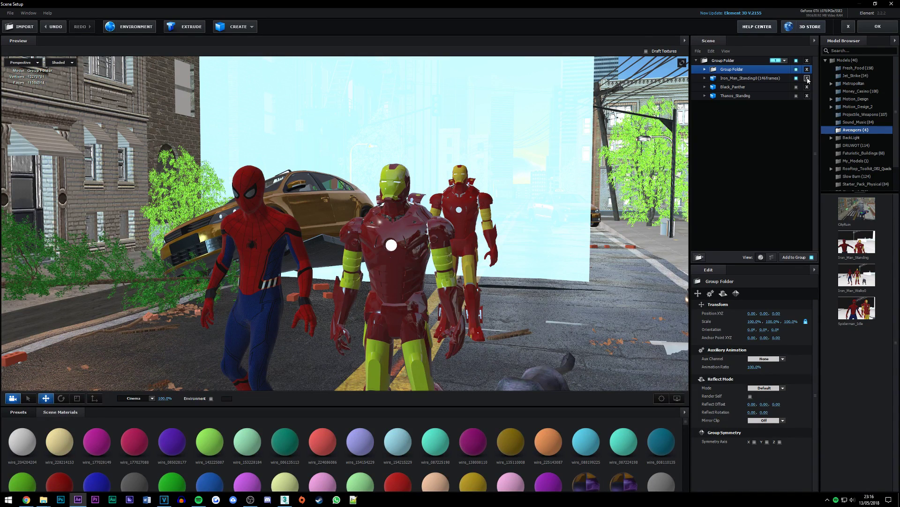
pyautogui.click(797, 78)
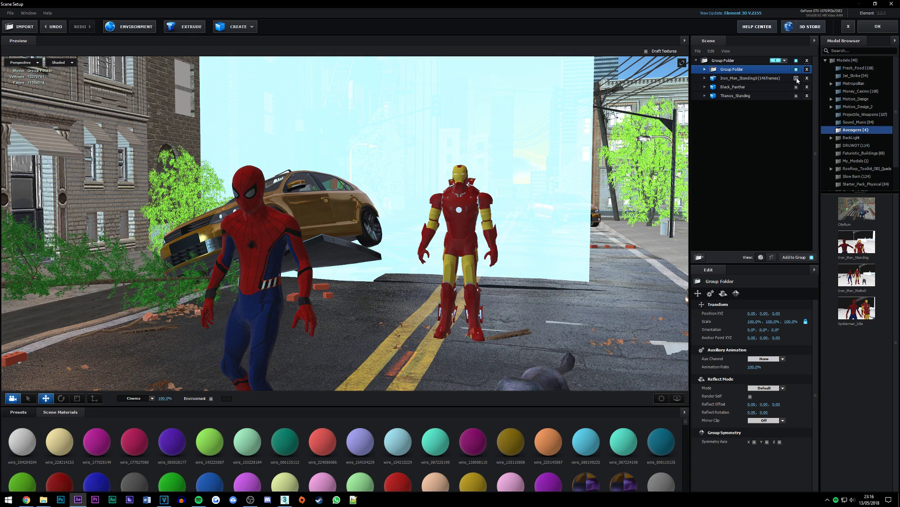
pyautogui.click(796, 79)
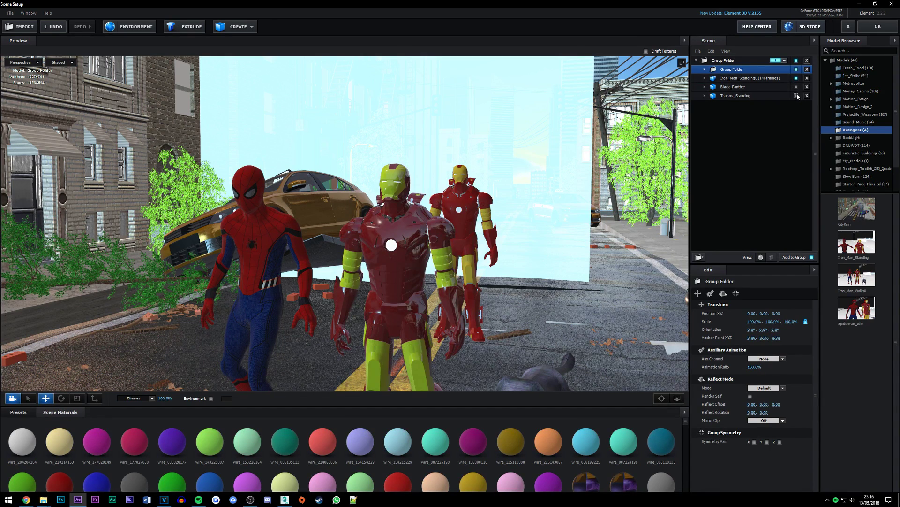
pyautogui.click(807, 96)
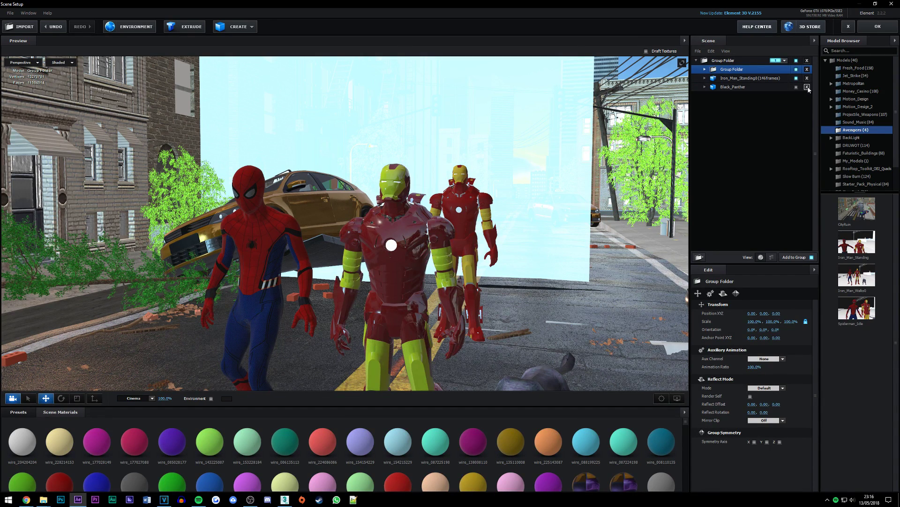
pyautogui.click(807, 86)
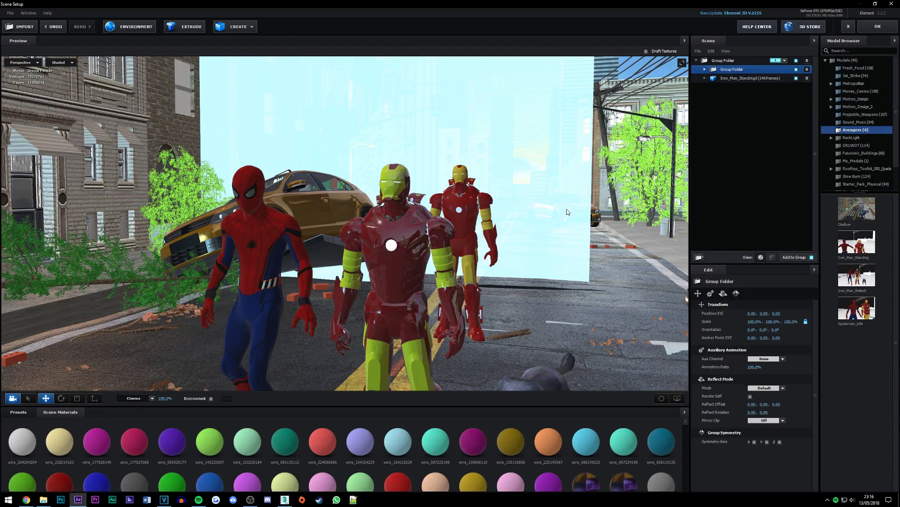
pyautogui.moveTo(569, 213)
pyautogui.mouseDown()
pyautogui.moveTo(553, 217)
pyautogui.moveTo(535, 192)
pyautogui.moveTo(545, 186)
pyautogui.mouseUp()
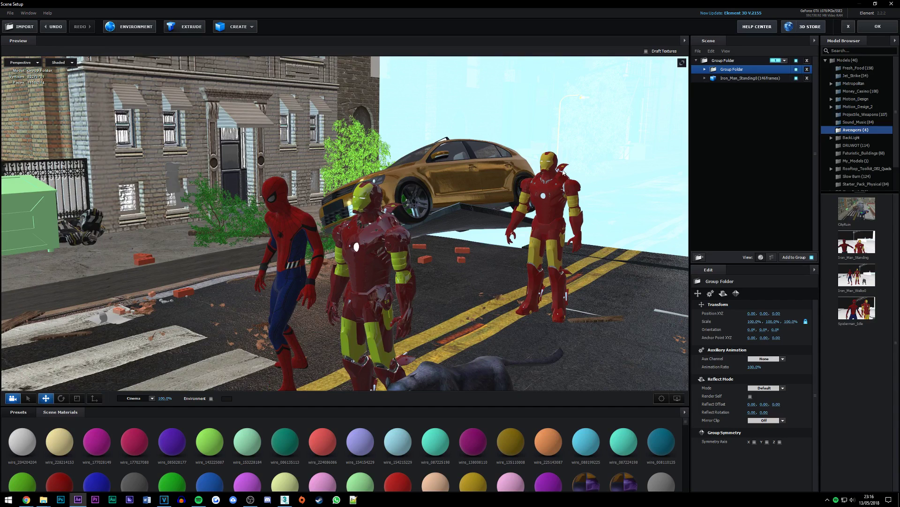
# - Delete the Iron_Man_Walks0 model from the scene
pyautogui.click(556, 188)
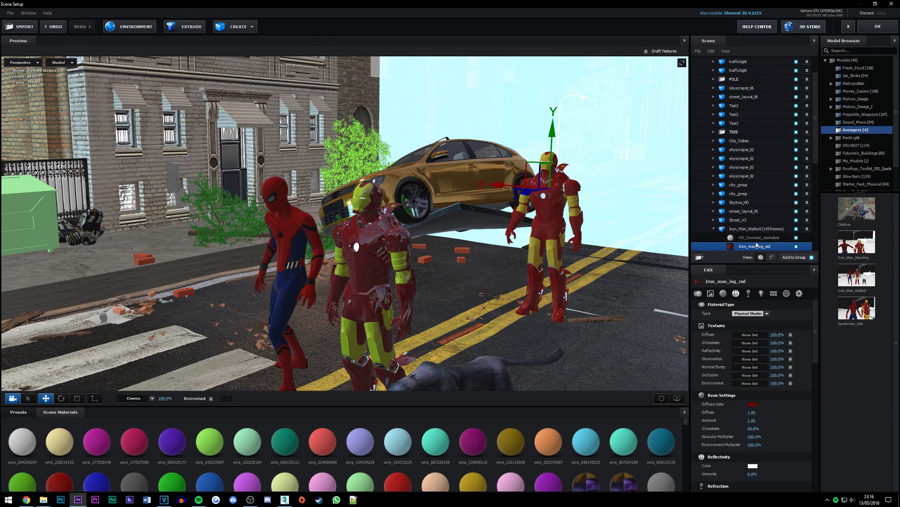
pyautogui.click(755, 230)
pyautogui.click(807, 229)
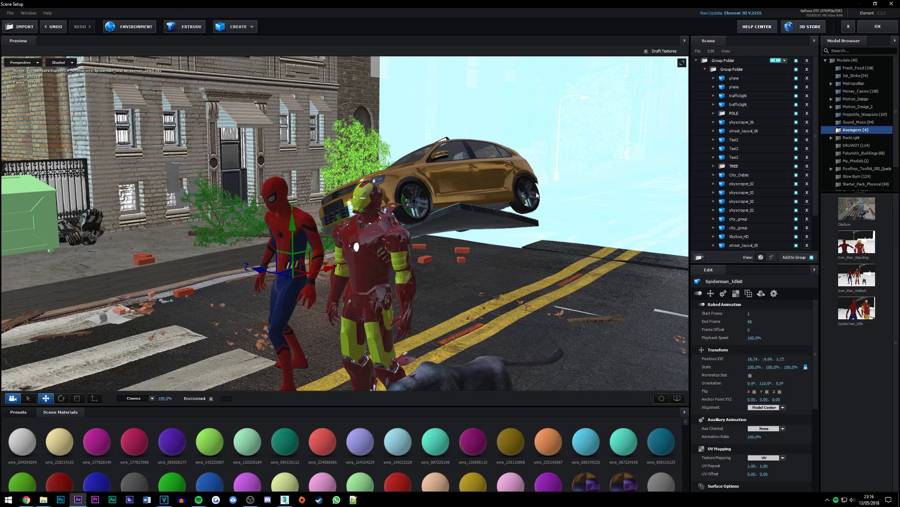
# - Frame Spider-Man and Iron Man up close in the preview and confirm Scene Setup with OK
pyautogui.moveTo(538, 196); pyautogui.dragTo(741, 105)
pyautogui.click(740, 81)
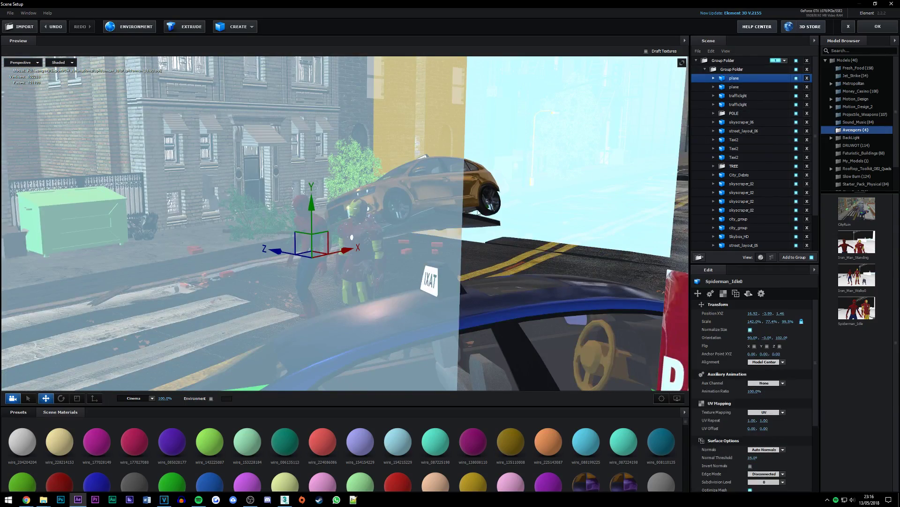
pyautogui.moveTo(563, 211)
pyautogui.mouseDown()
pyautogui.moveTo(474, 219)
pyautogui.moveTo(515, 239)
pyautogui.moveTo(277, 224)
pyautogui.mouseUp()
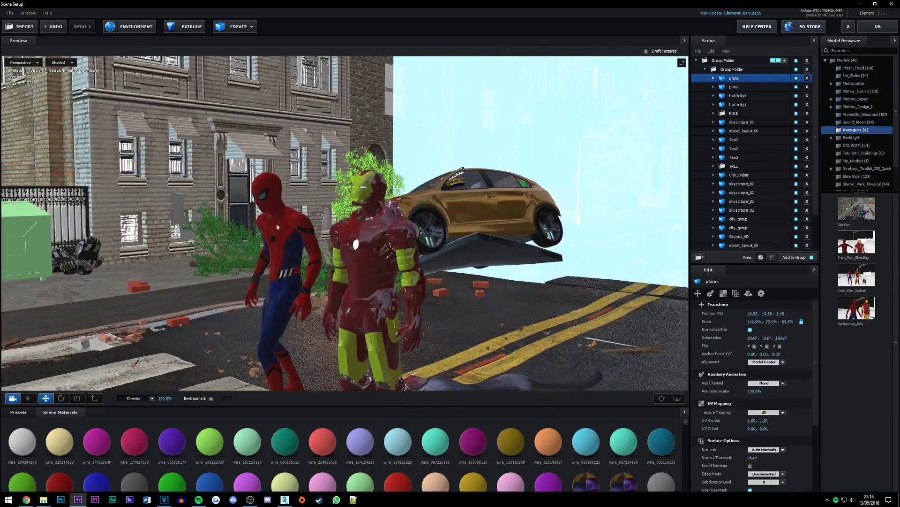
pyautogui.scroll(5, 344, 235)
pyautogui.scroll(2, 344, 236)
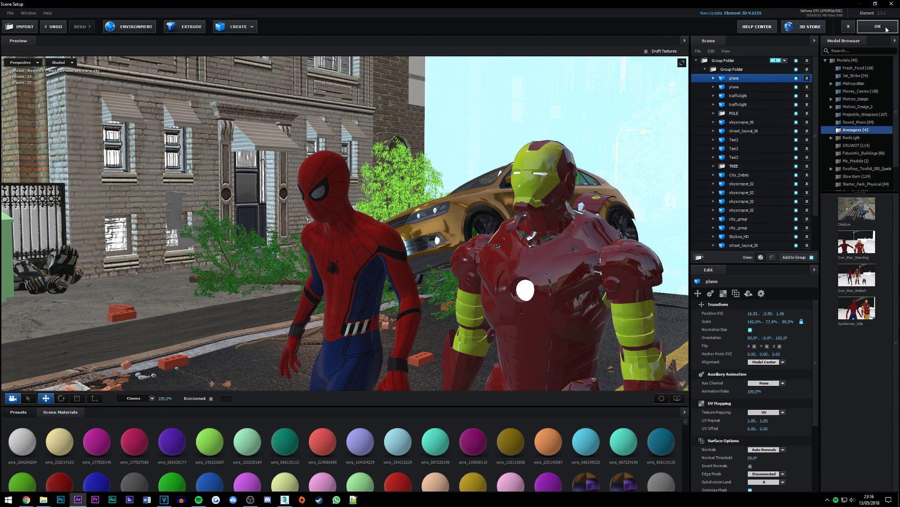
pyautogui.click(886, 29)
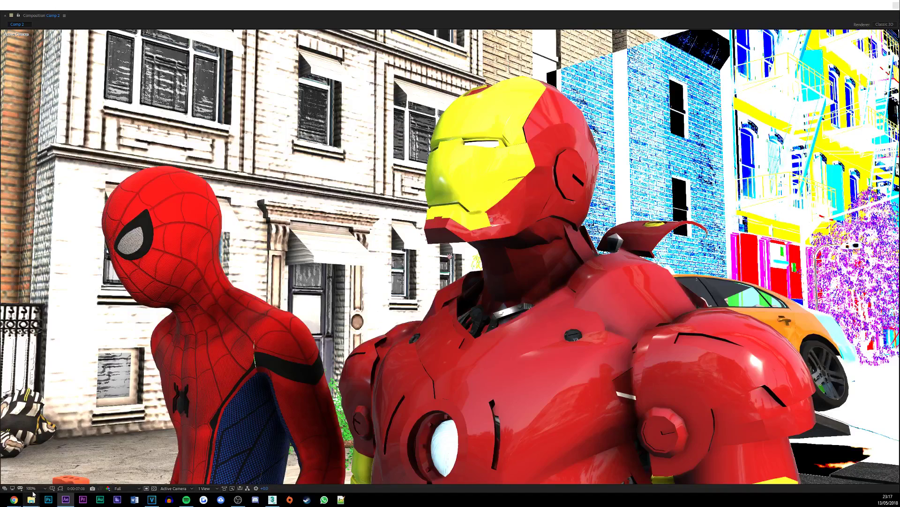
# - Fit the whole comp frame in the viewer, reselect the layer, and restore the full workspace
pyautogui.click(39, 487)
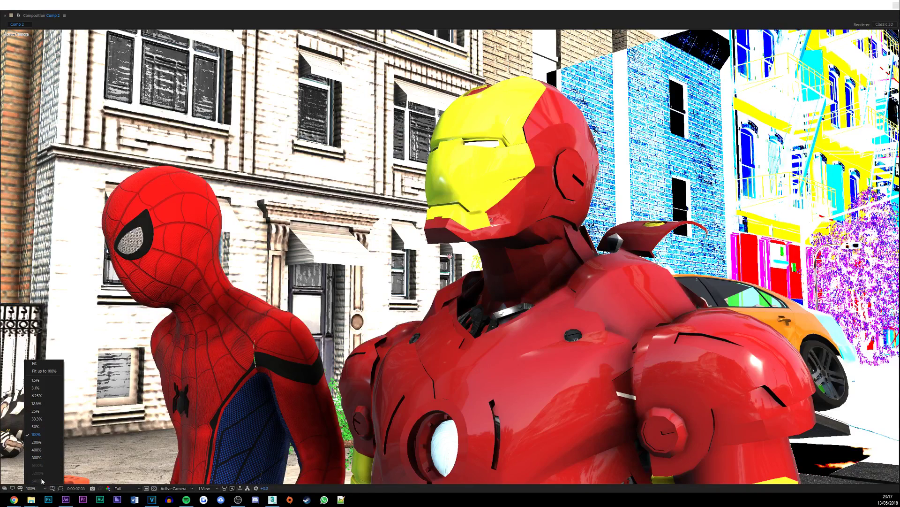
pyautogui.click(48, 371)
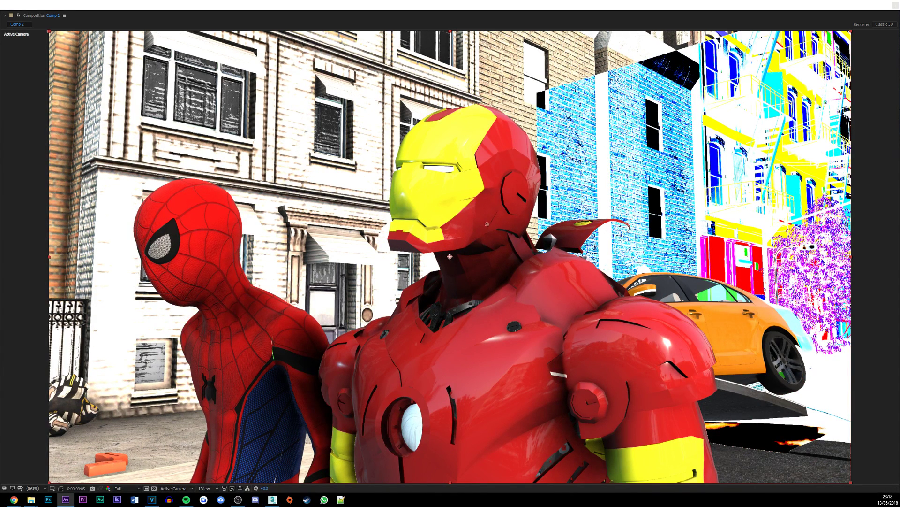
pyautogui.hotkey('ctrl', 'shift', 'a')
pyautogui.click(449, 256)
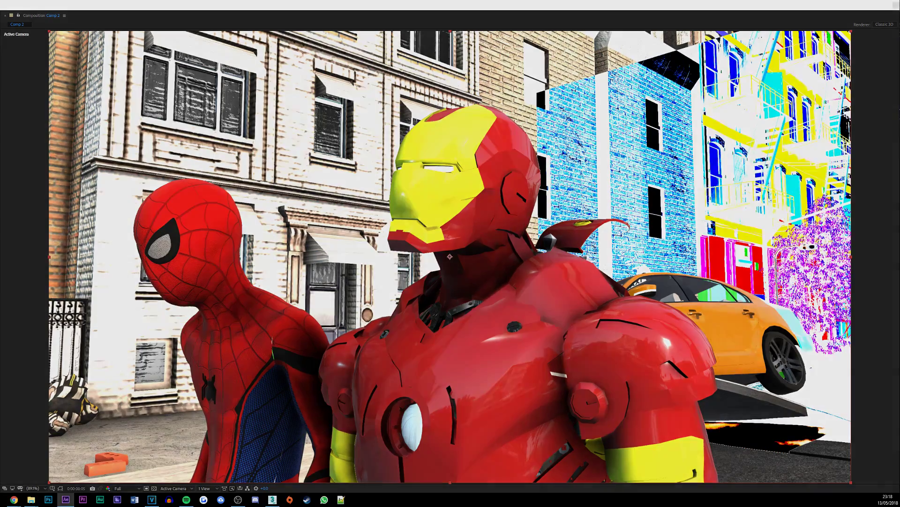
pyautogui.press('`')
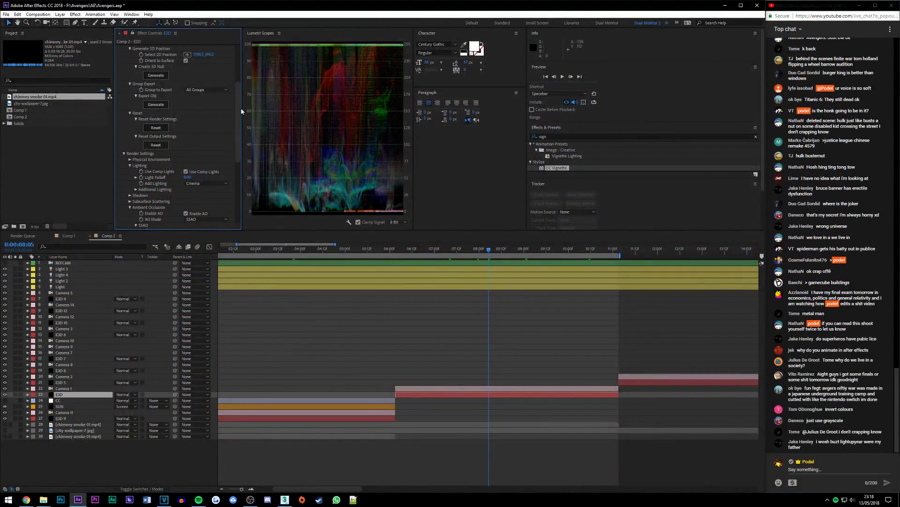
# - Assign a source layer to Layer 1 under Custom Layers > Custom Texture Maps
pyautogui.scroll(5, 241, 112)
pyautogui.moveTo(242, 81); pyautogui.dragTo(309, 90)
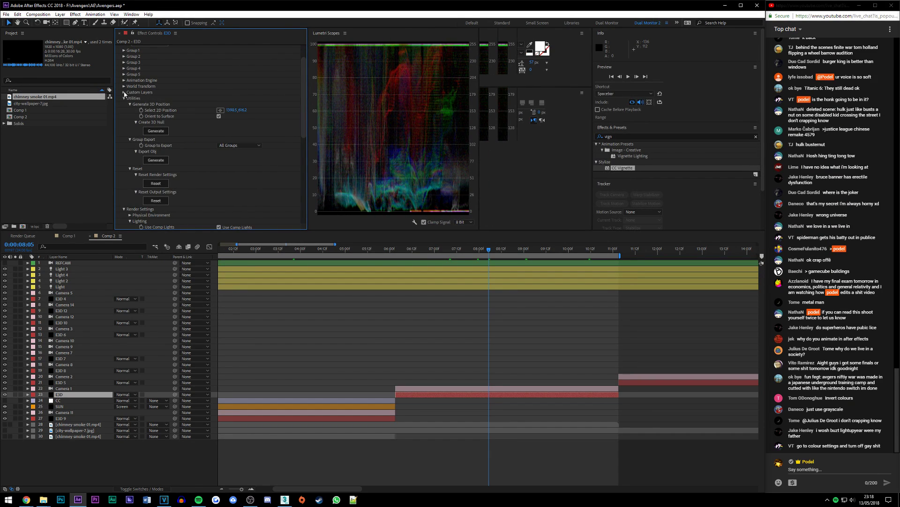
pyautogui.click(124, 92)
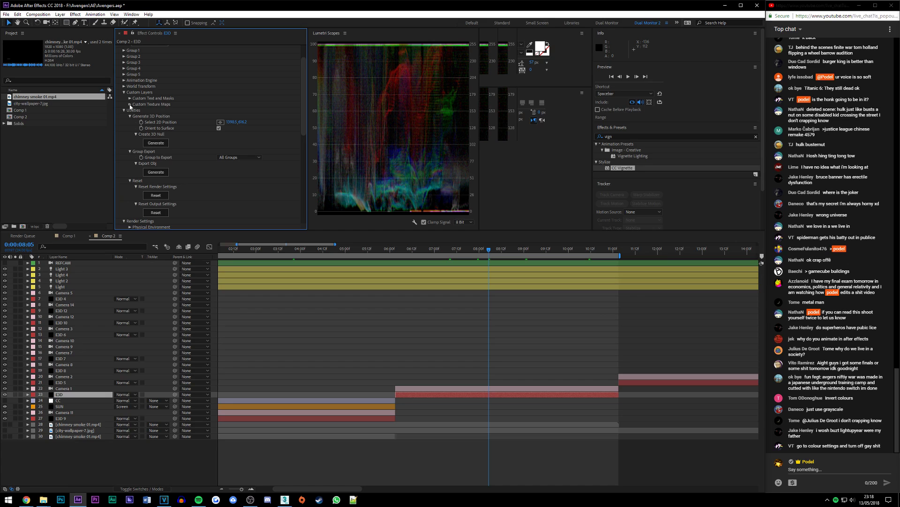
pyautogui.click(130, 104)
pyautogui.click(237, 107)
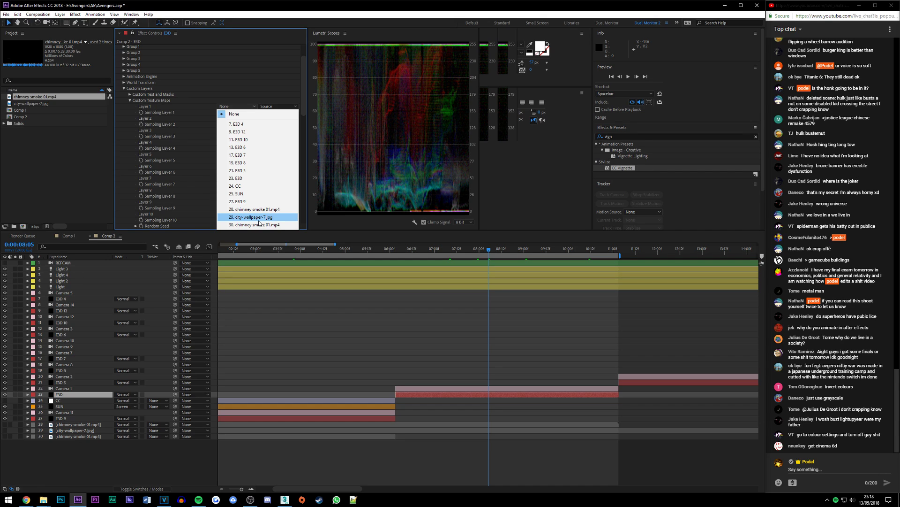
pyautogui.click(257, 209)
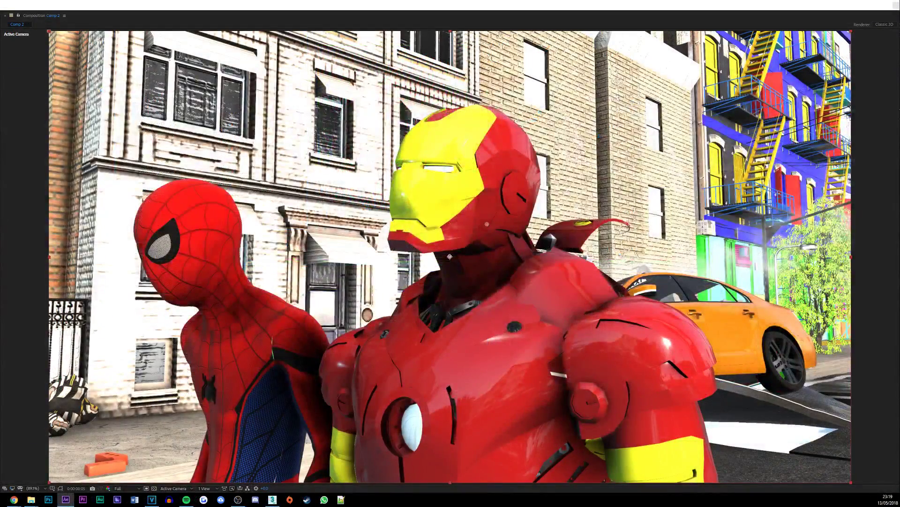
# - Switch to OBS and back, then start the Comp 2 preview with Space
pyautogui.click(238, 499)
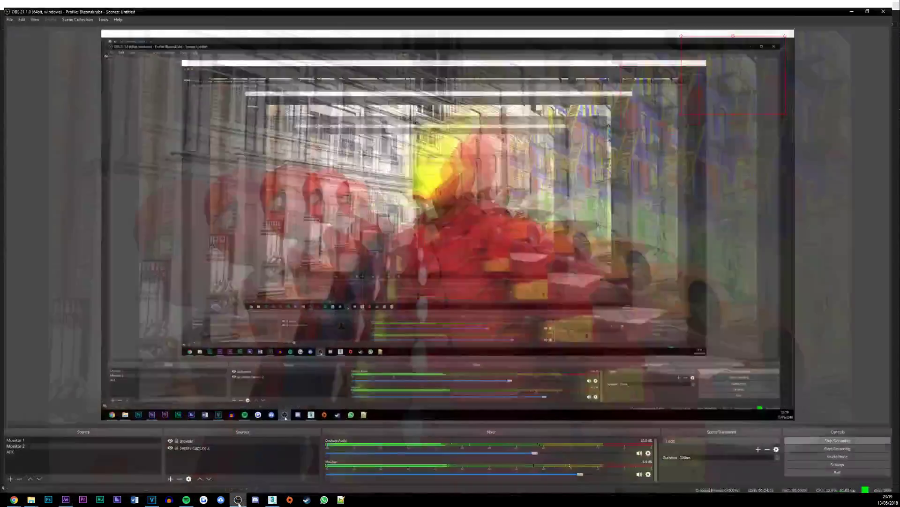
pyautogui.click(239, 502)
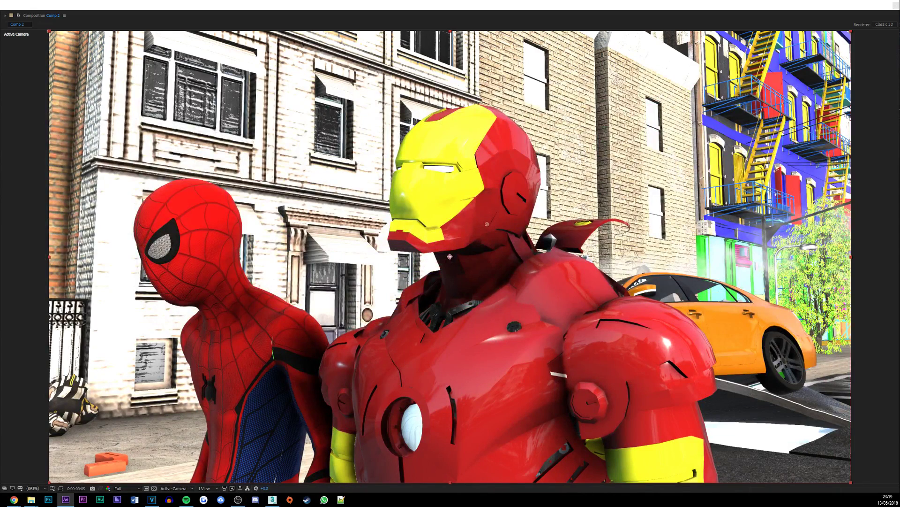
pyautogui.press('space')
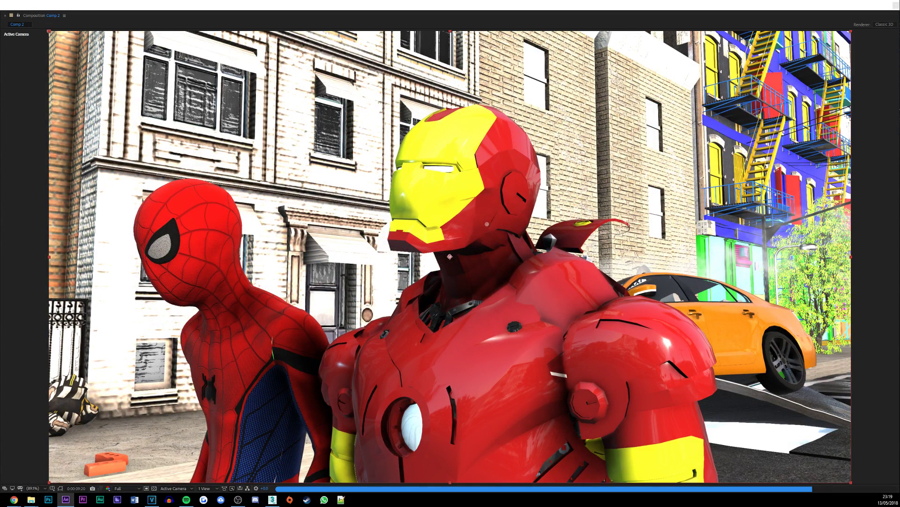
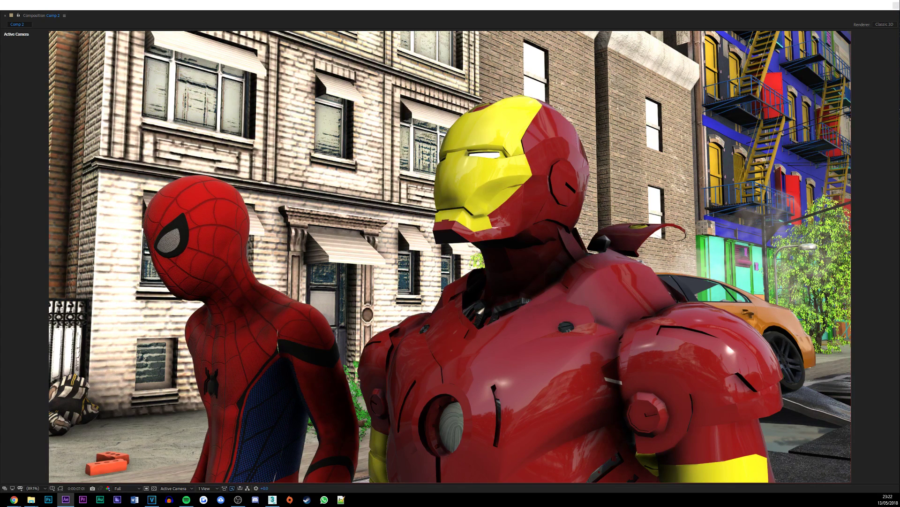
# - Move the time indicator back to 0:00:06:16 in the Spider-Man and Iron Man close-up
pyautogui.hotkey('shift', 'pageup')
pyautogui.hotkey('shift', 'pageup')
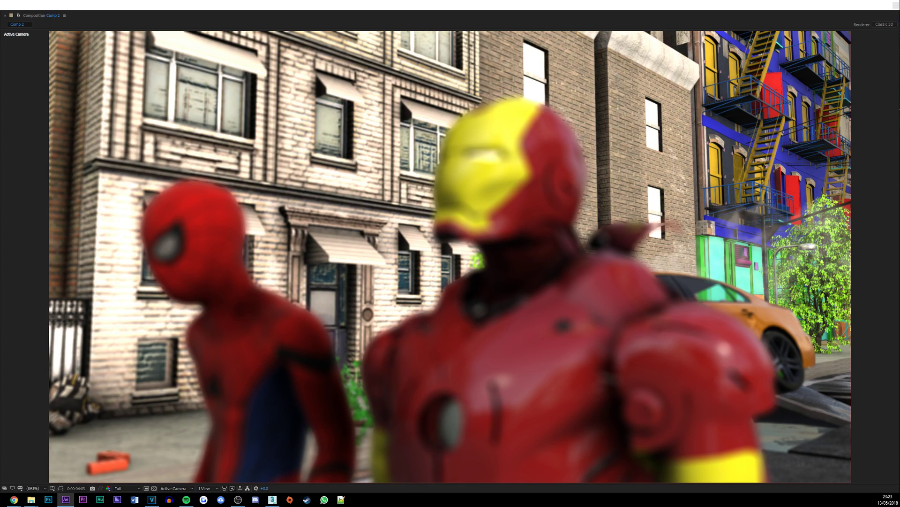
# - Switch to the other open application to work on the camera focus
pyautogui.hotkey('alt', 'Tab')
pyautogui.hotkey('alt', 'Tab')
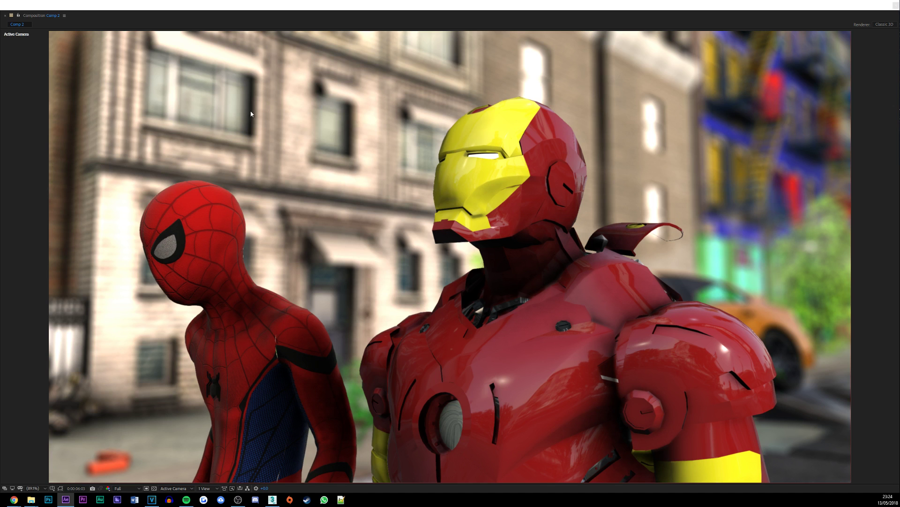
# - Zoom in on Iron Man, set magnification to Fit, and return to 0:00:05:16
pyautogui.press('.')
pyautogui.press('.')
pyautogui.press('.')
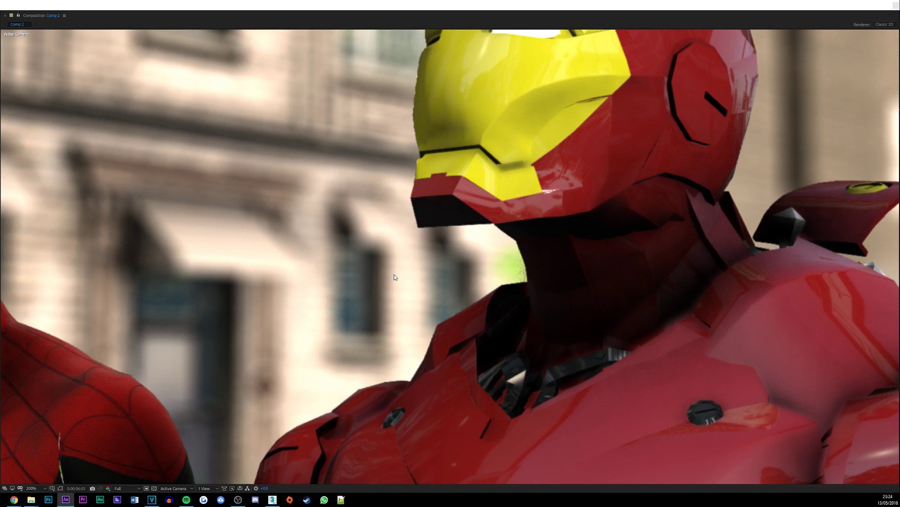
pyautogui.press(',')
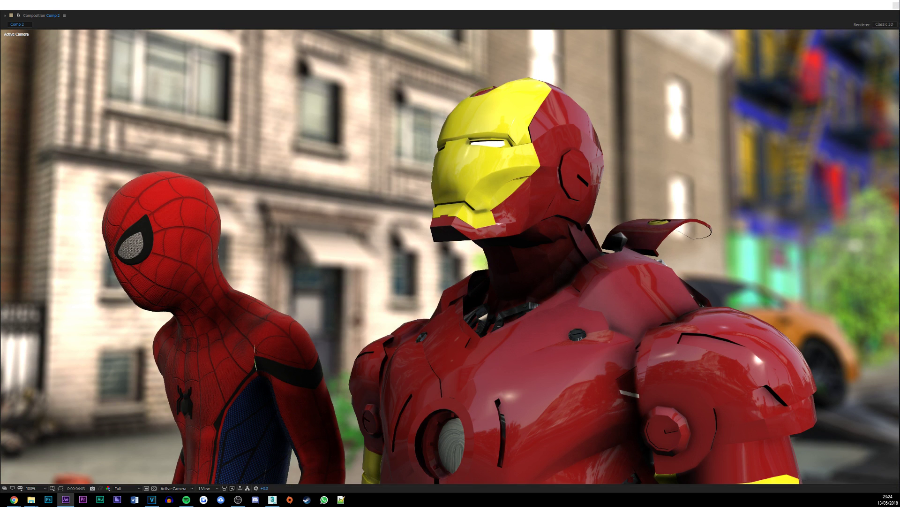
pyautogui.press(',')
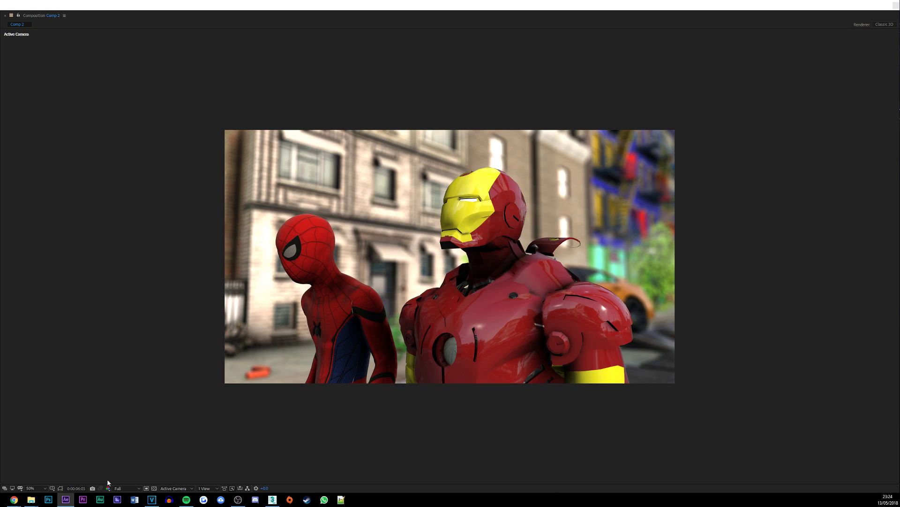
pyautogui.click(34, 488)
pyautogui.click(52, 374)
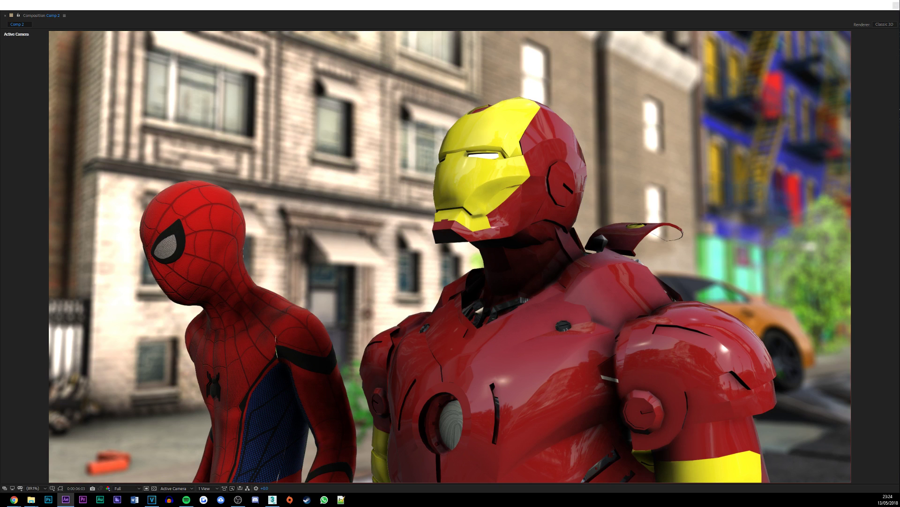
pyautogui.click(34, 488)
pyautogui.click(40, 371)
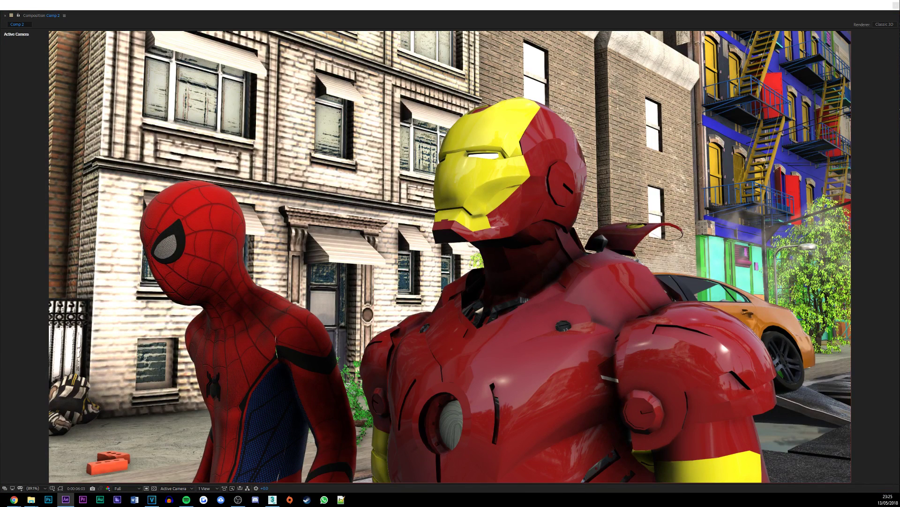
pyautogui.hotkey('shift', 'pageup')
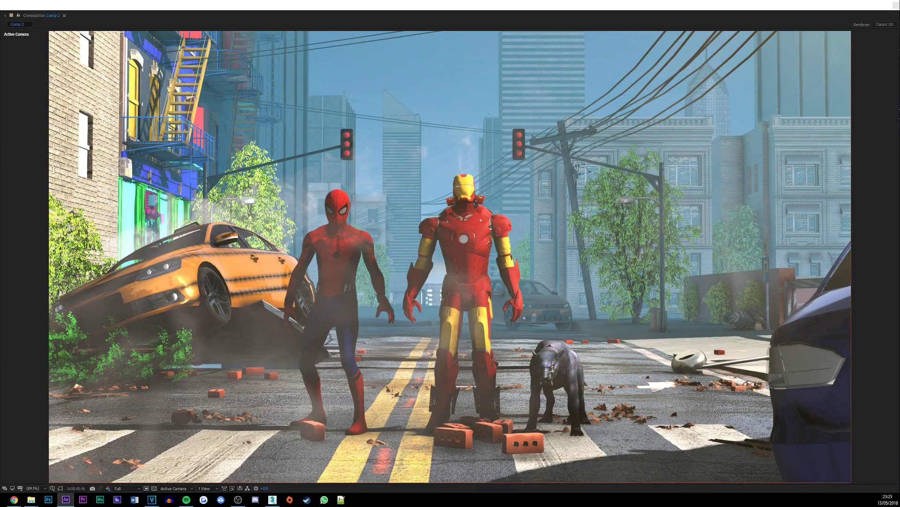
# - Step back to 0:00:03:17, just before the bricks start falling
pyautogui.press('space')
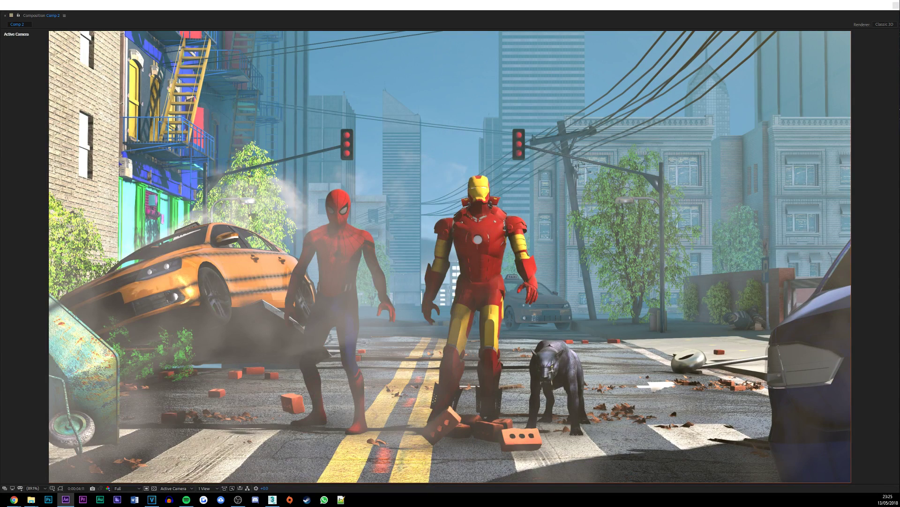
pyautogui.hotkey('shift', 'pageup')
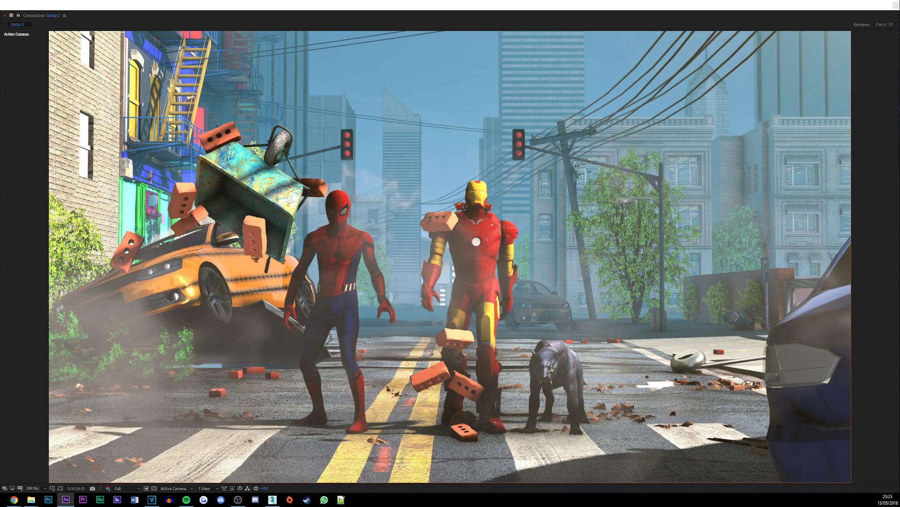
pyautogui.hotkey('shift', 'pageup')
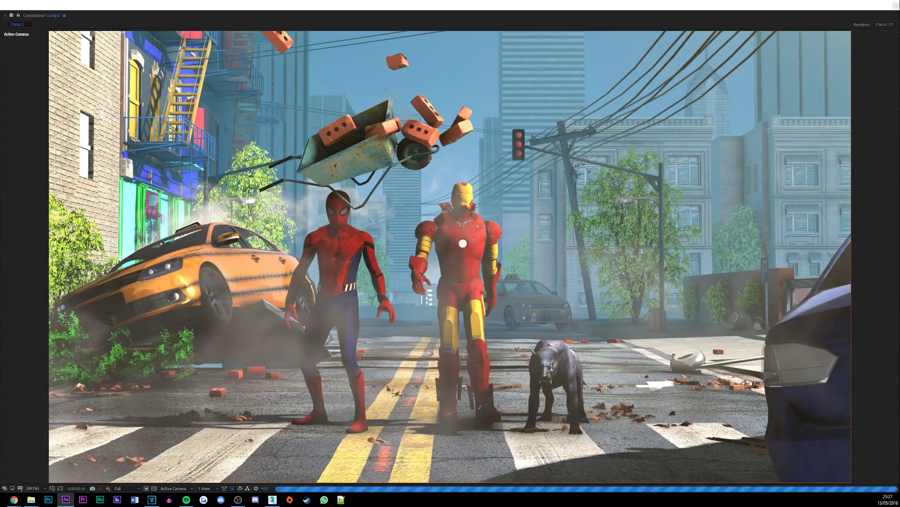
pyautogui.press('space')
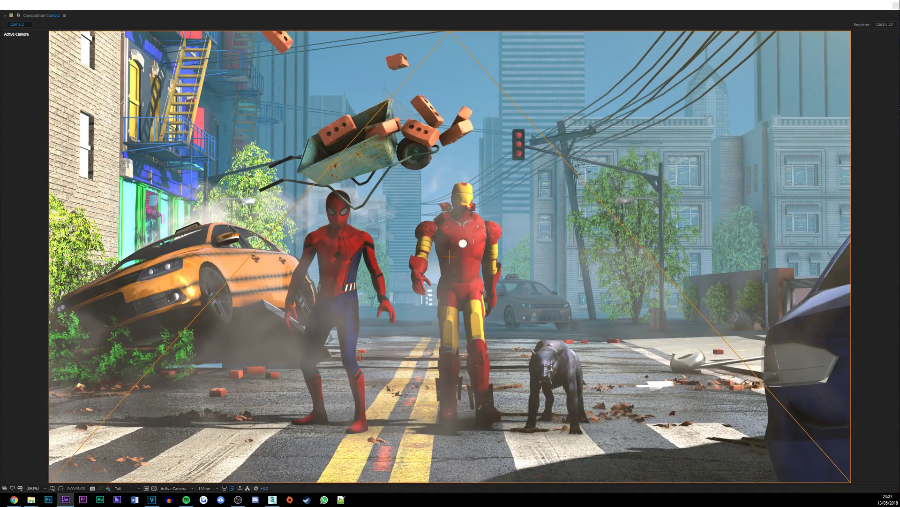
pyautogui.press('space')
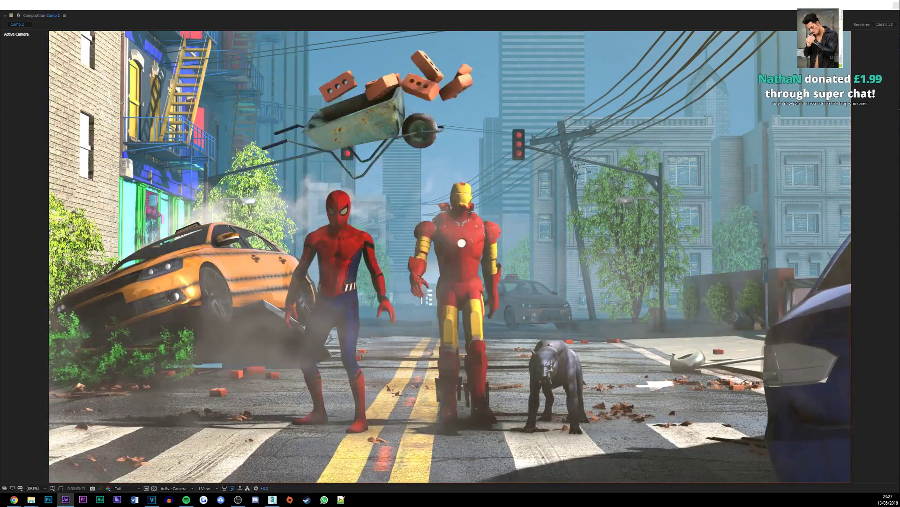
pyautogui.press('space')
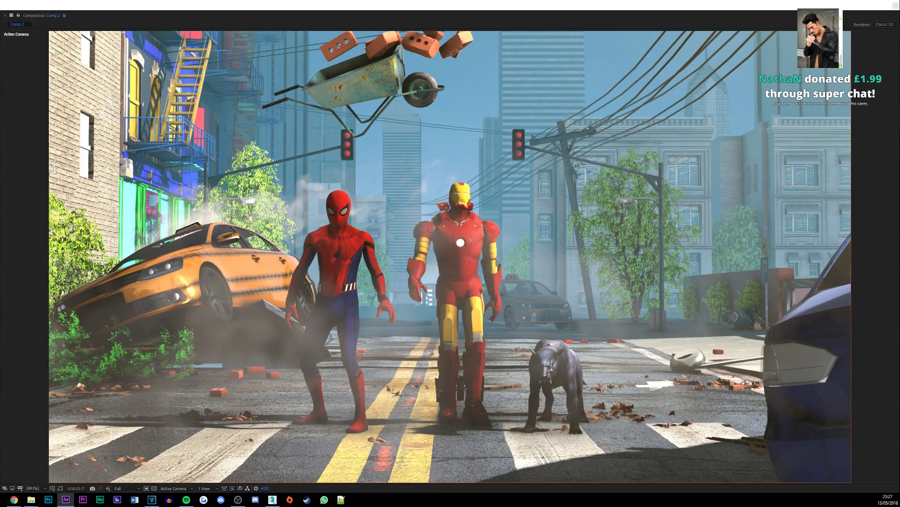
pyautogui.press('space')
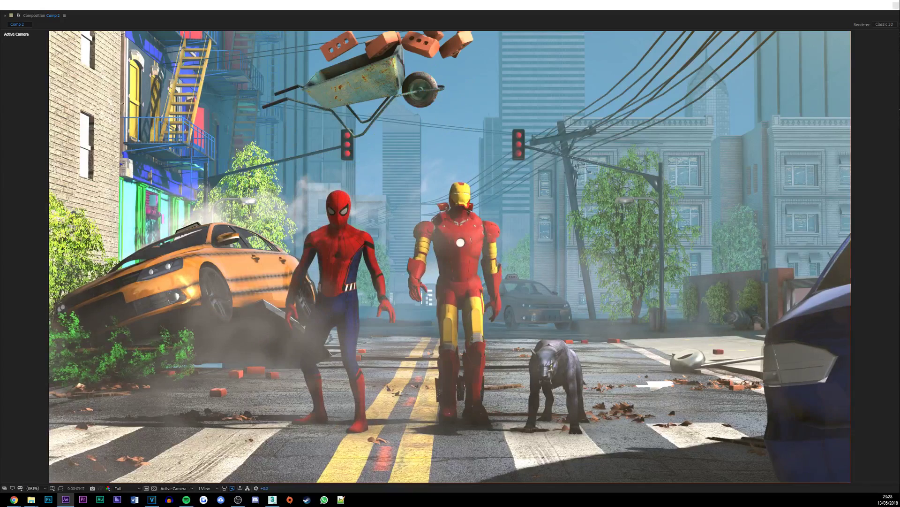
# - Preview the wheelbarrow dumping bricks onto the taxi, then briefly check and hide OBS
pyautogui.press('space')
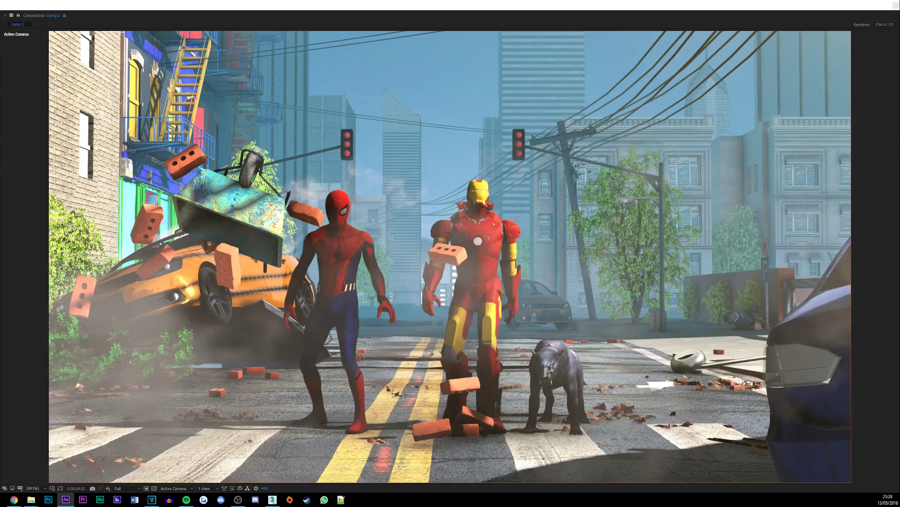
pyautogui.click(238, 500)
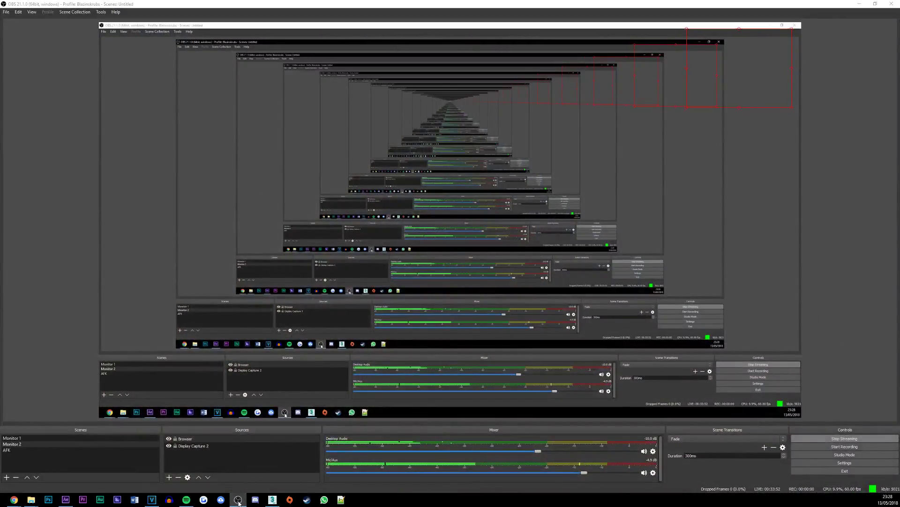
pyautogui.click(238, 500)
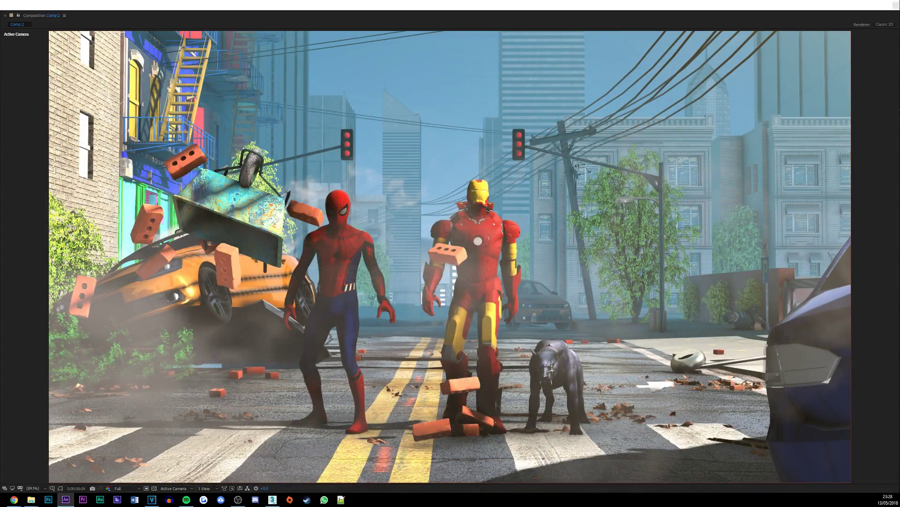
# - RAM-preview Comp 2 through to the 0:00:12:04 close-up of Spider-Man and Iron Man
pyautogui.press('space')
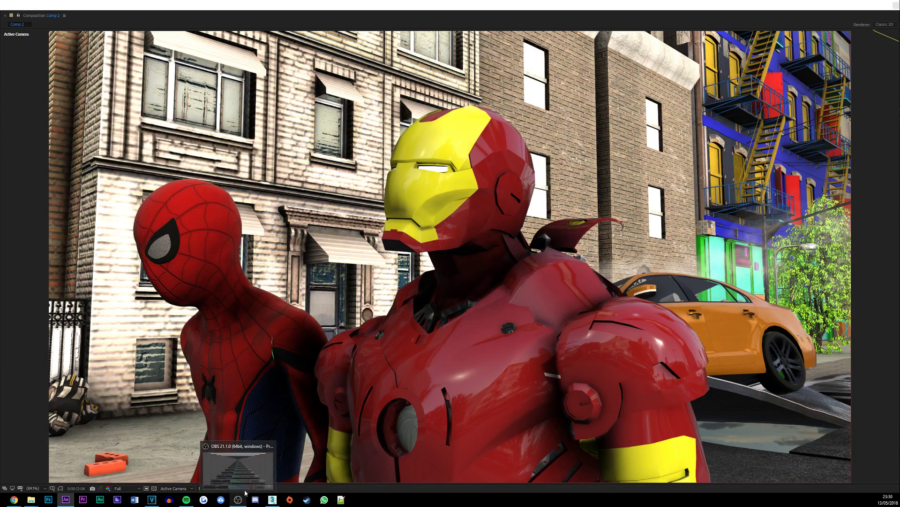
# - Bring up the OBS window and minimize it to return to editing
pyautogui.click(245, 492)
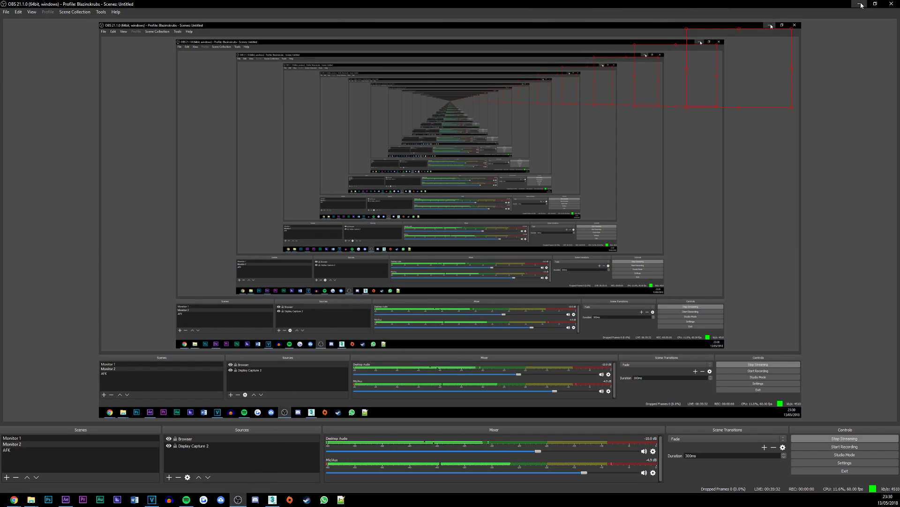
pyautogui.click(861, 5)
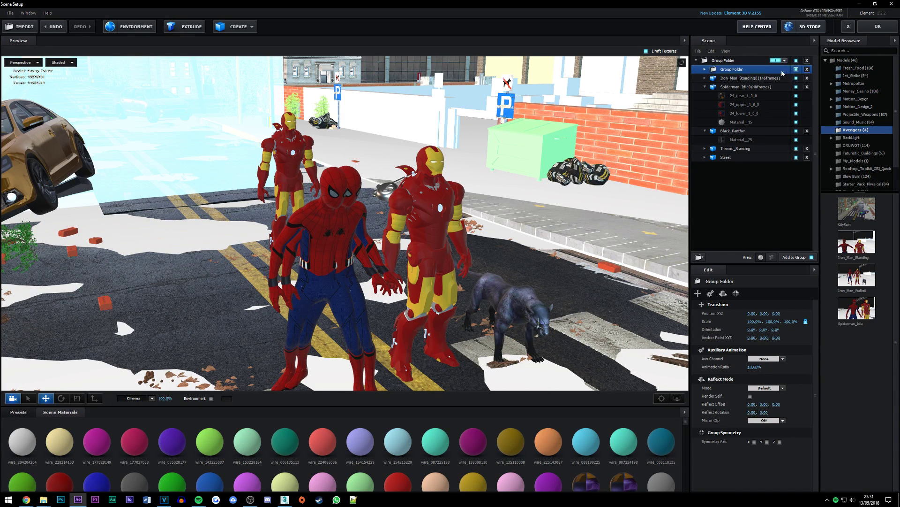
# - Expand Group Folder and delete Iron_Man_Walks0, Spiderman_Idle0 and the spare Black_Panther
pyautogui.click(704, 69)
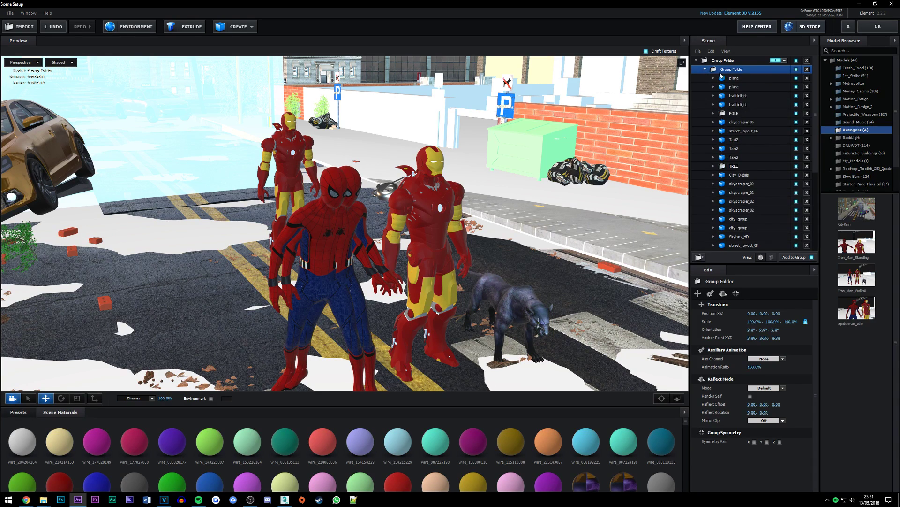
pyautogui.scroll(-3, 763, 114)
pyautogui.scroll(-2, 764, 114)
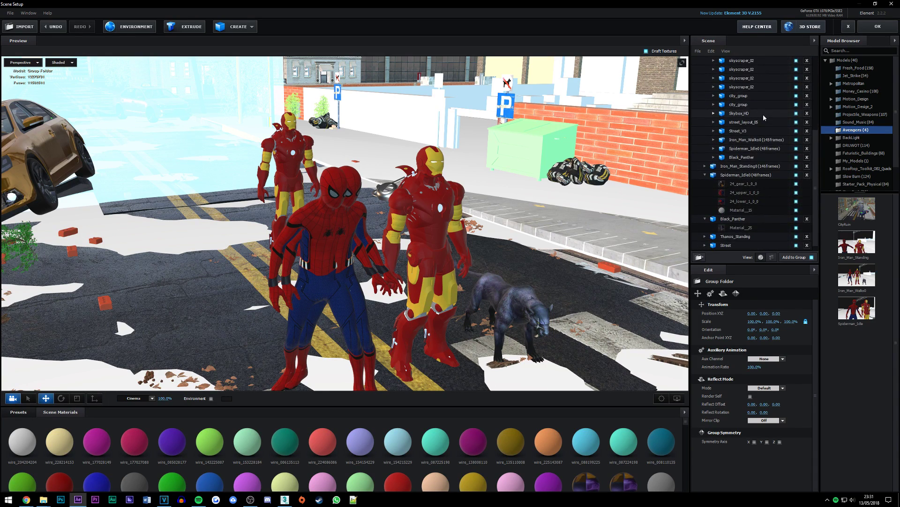
pyautogui.scroll(1, 764, 114)
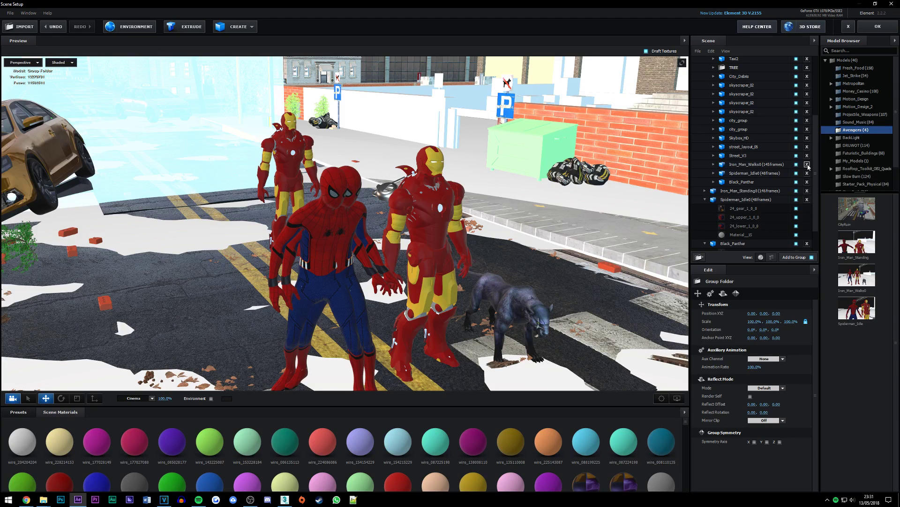
pyautogui.click(807, 164)
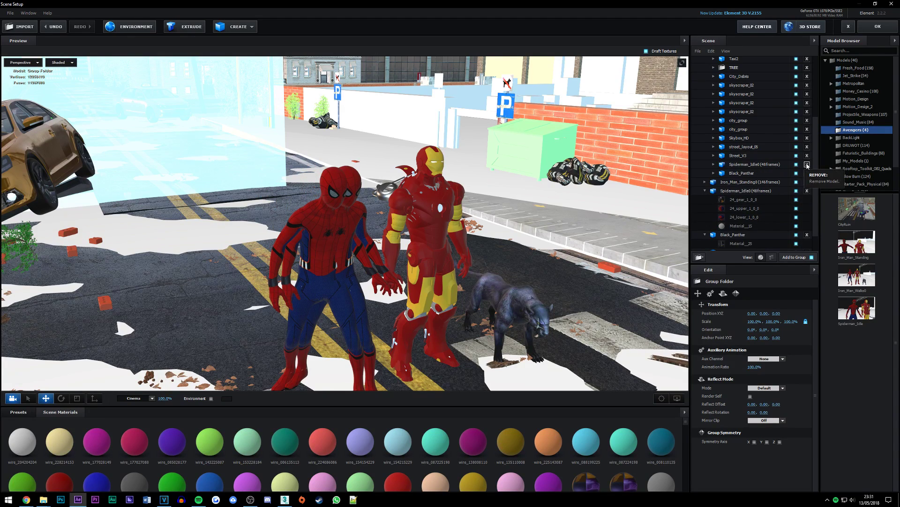
pyautogui.click(807, 164)
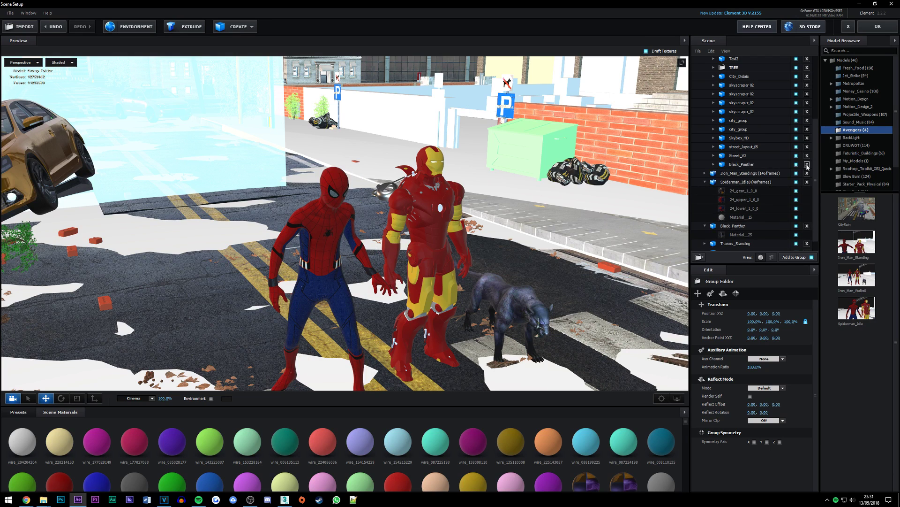
pyautogui.click(796, 164)
# - Delete the Thanos_Standing and Street models from the scene
pyautogui.scroll(5, 772, 146)
pyautogui.scroll(-5, 750, 147)
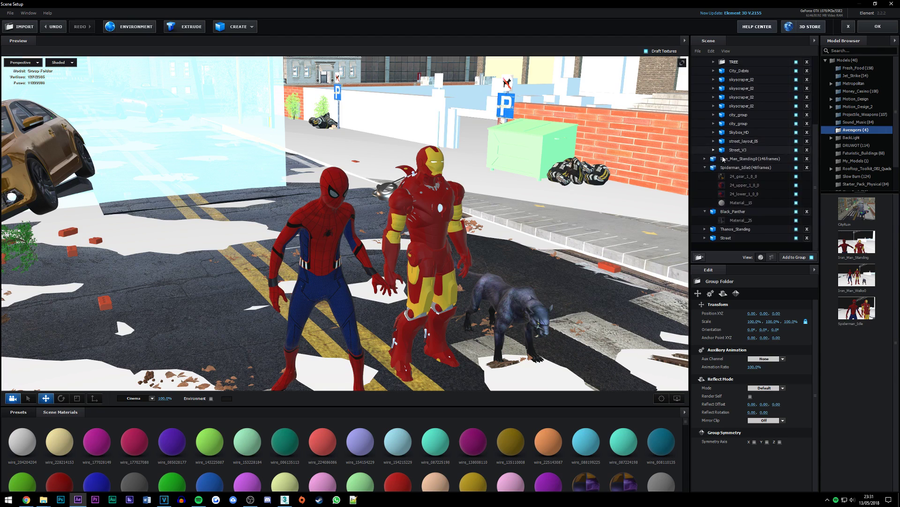
pyautogui.click(710, 168)
pyautogui.click(706, 211)
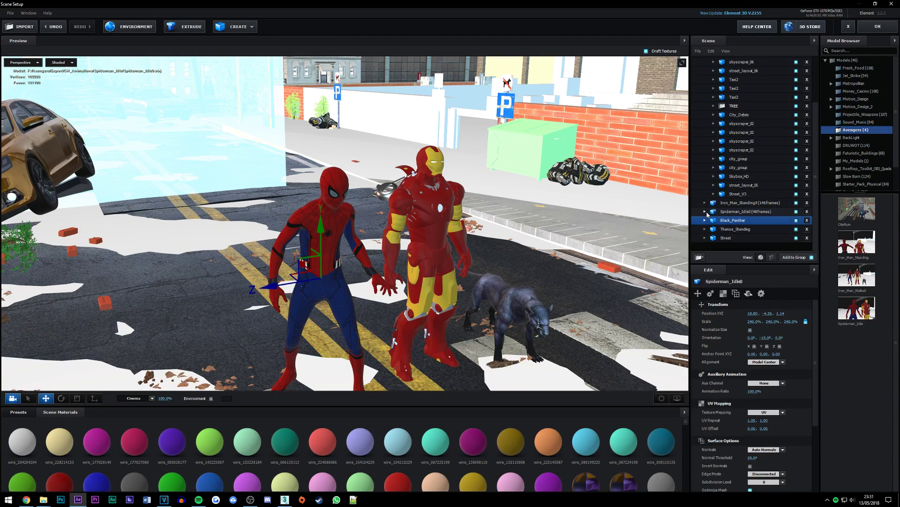
pyautogui.click(807, 230)
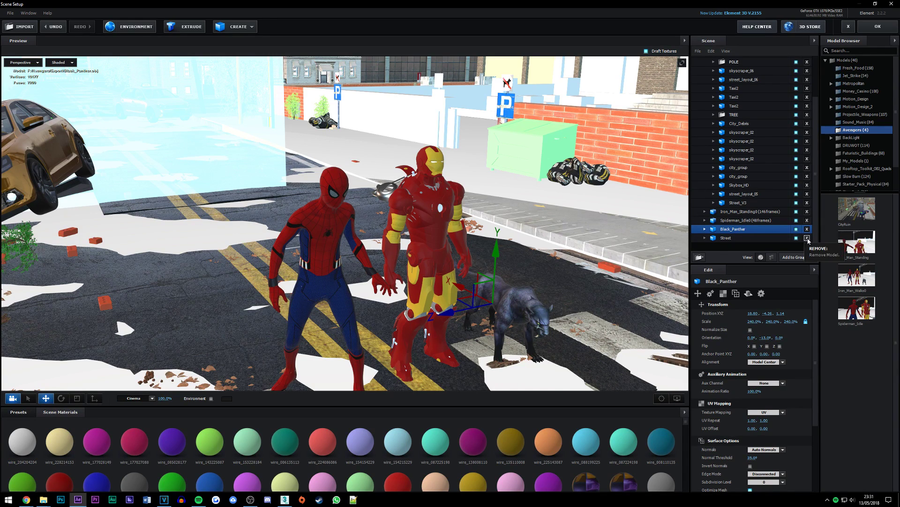
pyautogui.click(808, 238)
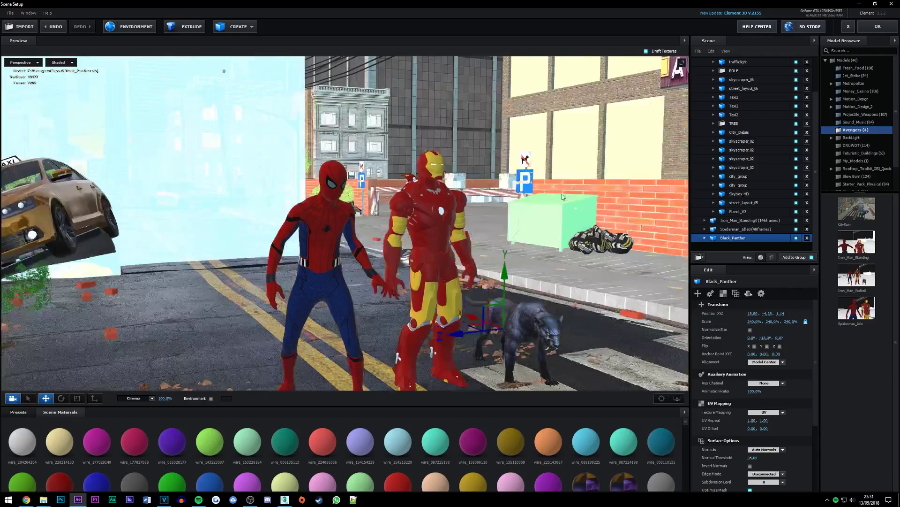
# - Collapse the inner Group Folder and confirm Scene Setup with OK
pyautogui.scroll(-2, 563, 196)
pyautogui.scroll(3, 562, 193)
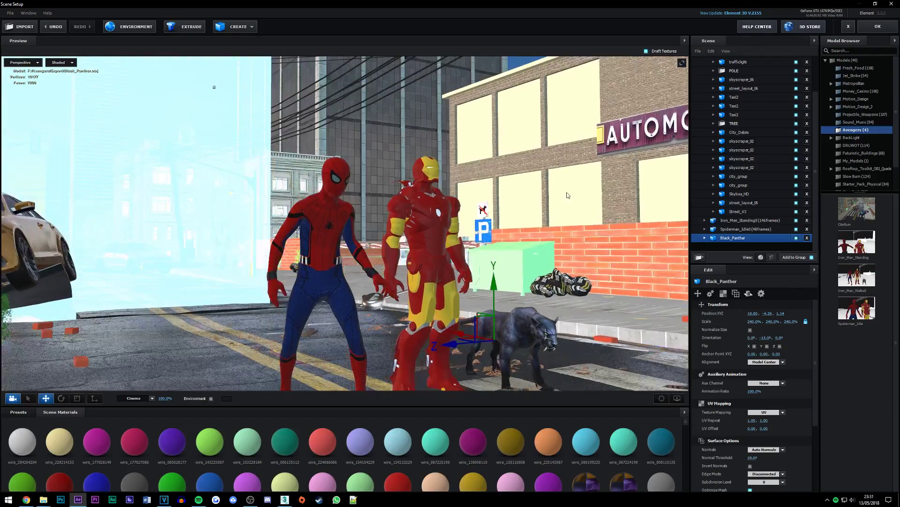
pyautogui.scroll(2, 576, 214)
pyautogui.scroll(1, 576, 214)
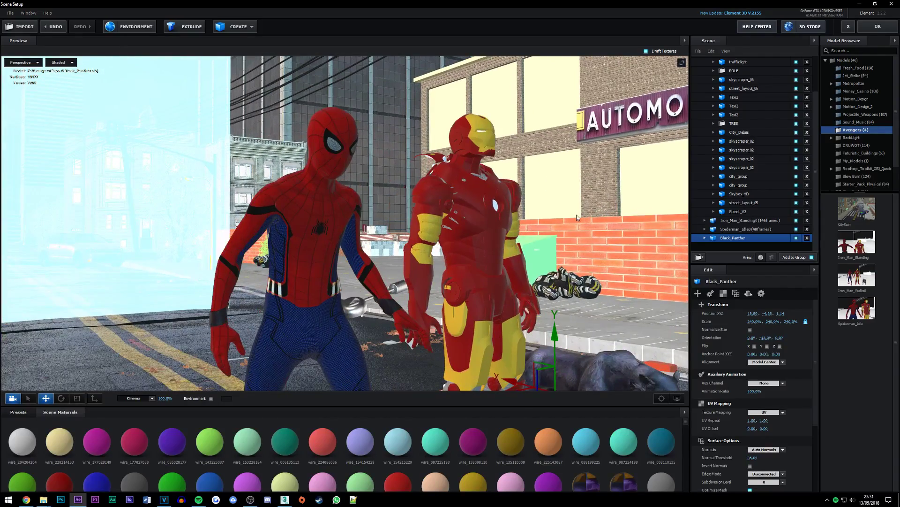
pyautogui.scroll(-1, 576, 215)
pyautogui.scroll(-2, 577, 201)
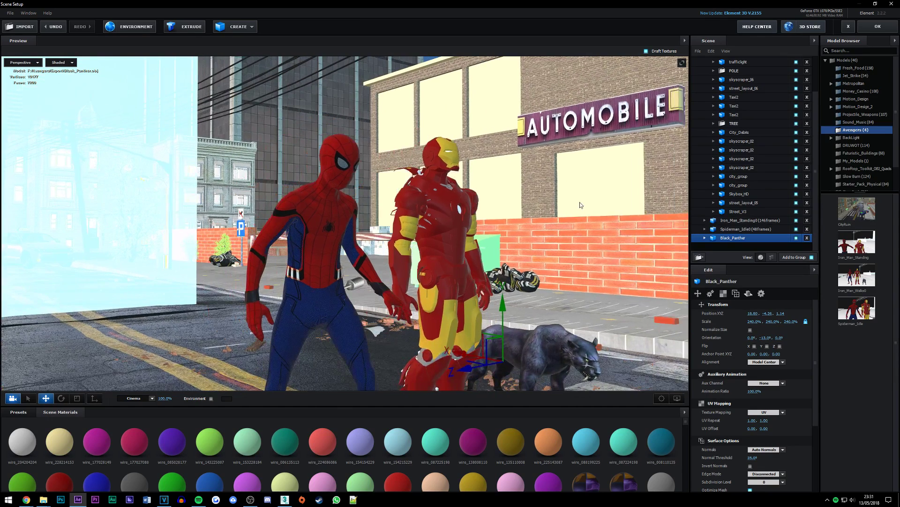
pyautogui.scroll(2, 767, 144)
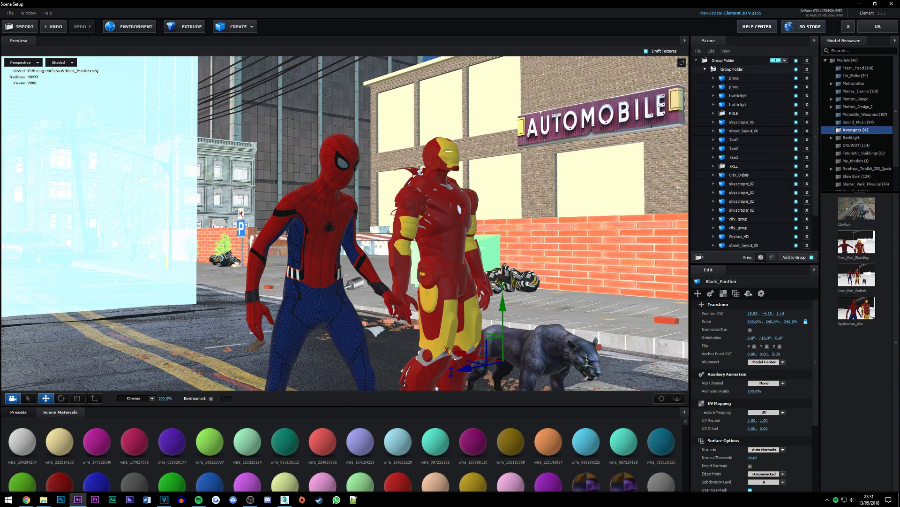
pyautogui.click(706, 70)
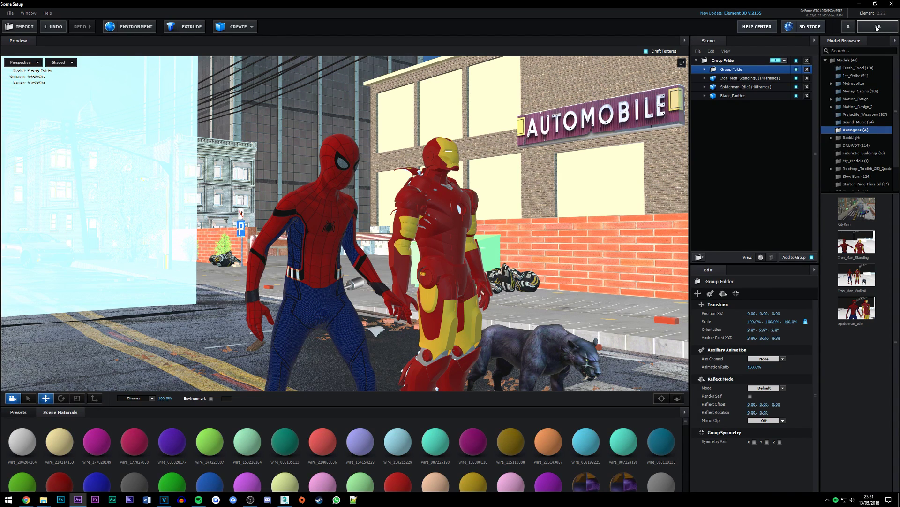
pyautogui.click(877, 27)
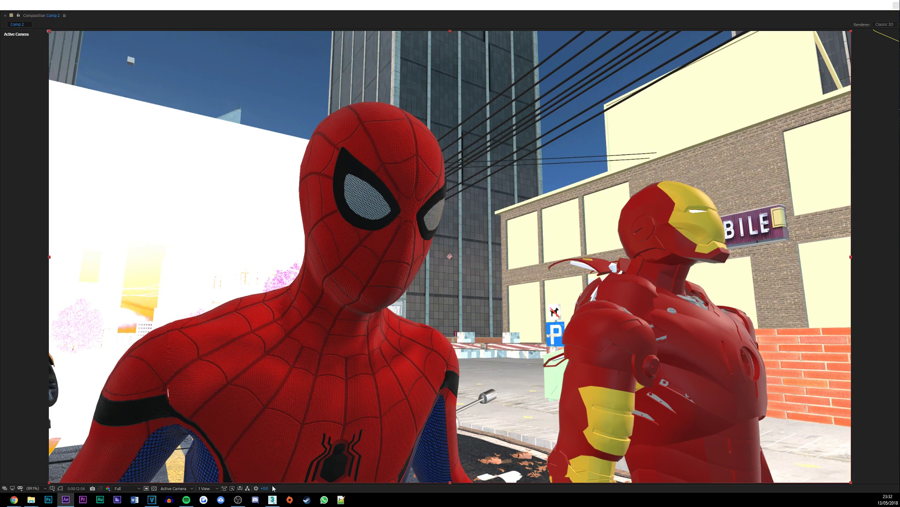
# - Glance at the recording, then deselect and reselect all layers so the skyline renders
pyautogui.moveTo(272, 502)
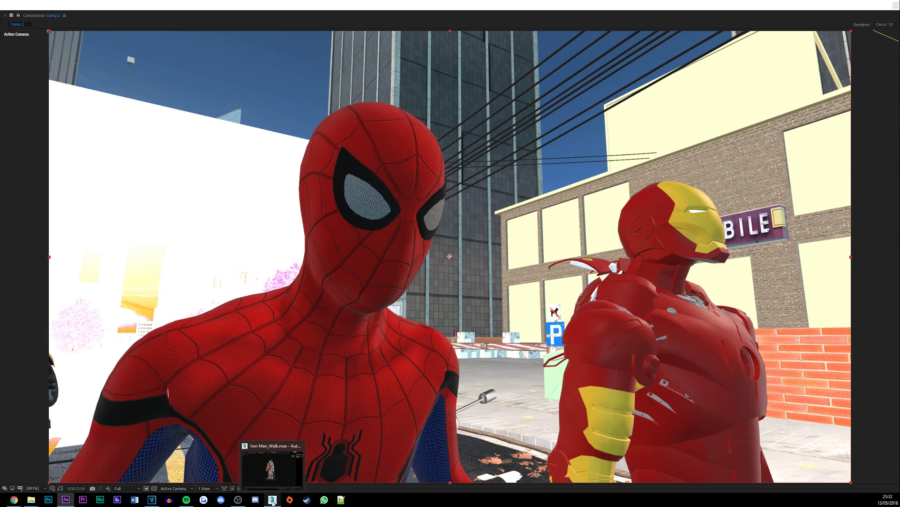
pyautogui.click(238, 501)
pyautogui.click(238, 501)
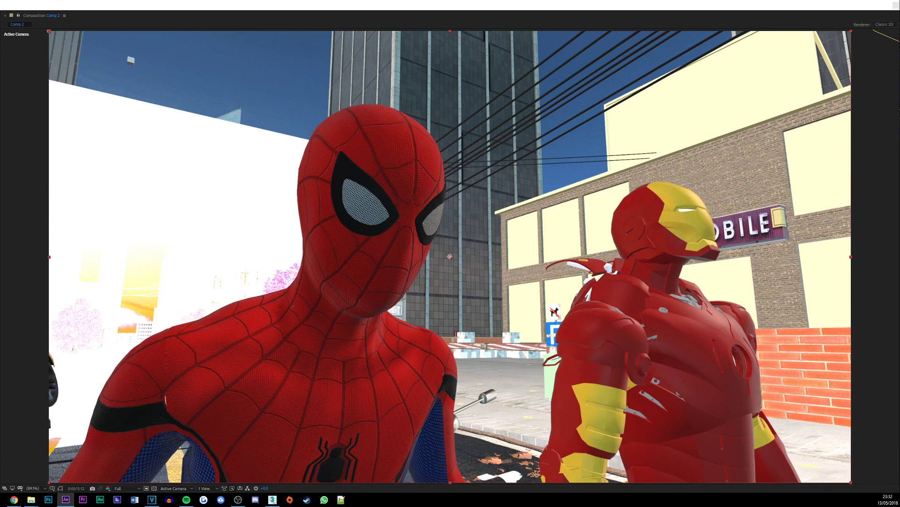
pyautogui.hotkey('ctrl', 'shift', 'a')
pyautogui.hotkey('ctrl', 'a')
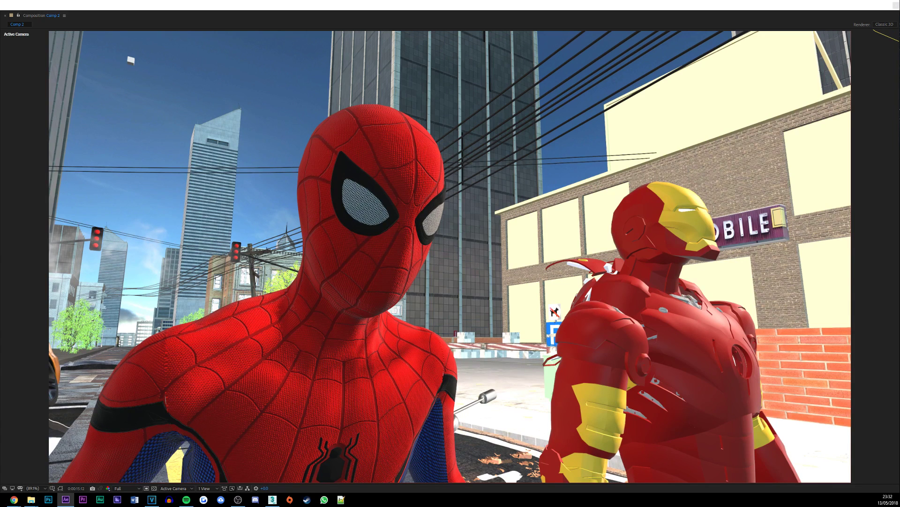
# - Select the full-frame layer and RAM-preview the animation through to Iron Man's close-up at 0:00:09:02
pyautogui.hotkey('ctrl', 'a')
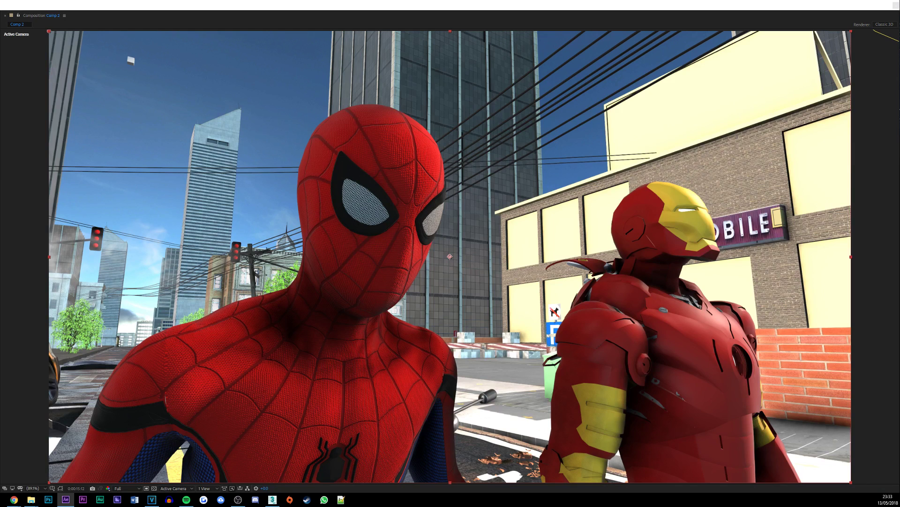
pyautogui.press('space')
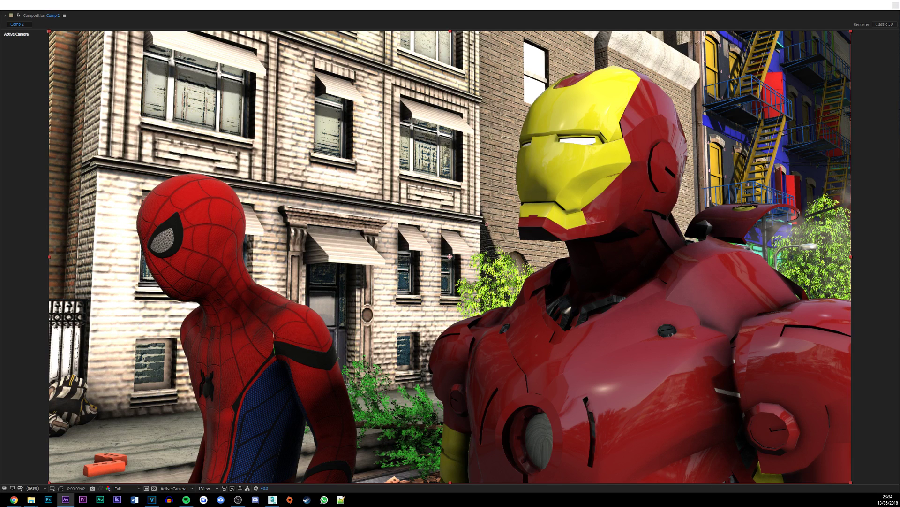
pyautogui.click(238, 499)
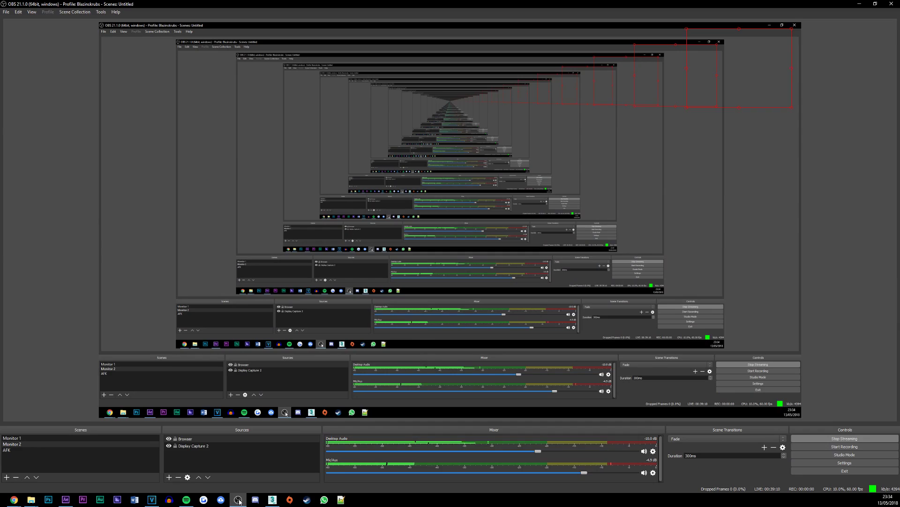
pyautogui.click(238, 500)
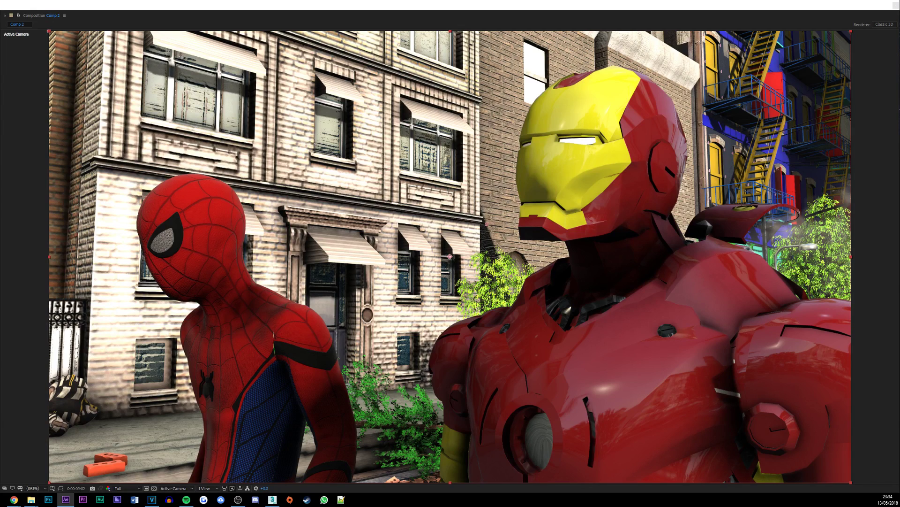
pyautogui.press('space')
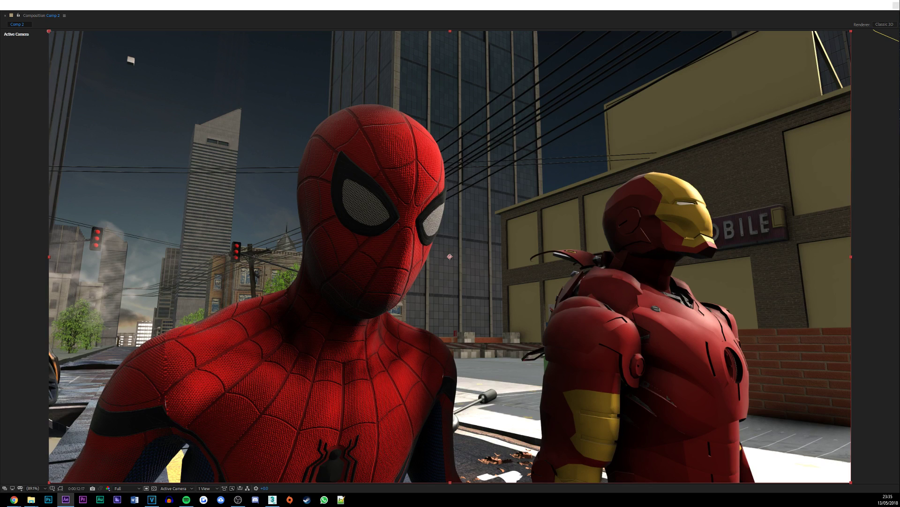
# - Toggle the adjustment layer's selection while regrading the shot to a cool blue tint with clear sky
pyautogui.hotkey('ctrl', 'shift', 'a')
pyautogui.hotkey('ctrl', 'a')
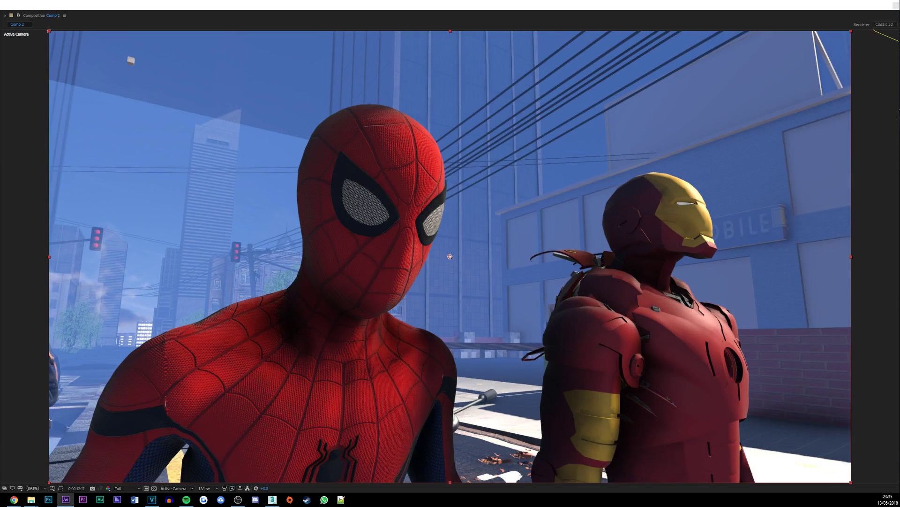
pyautogui.hotkey('ctrl', 'shift', 'a')
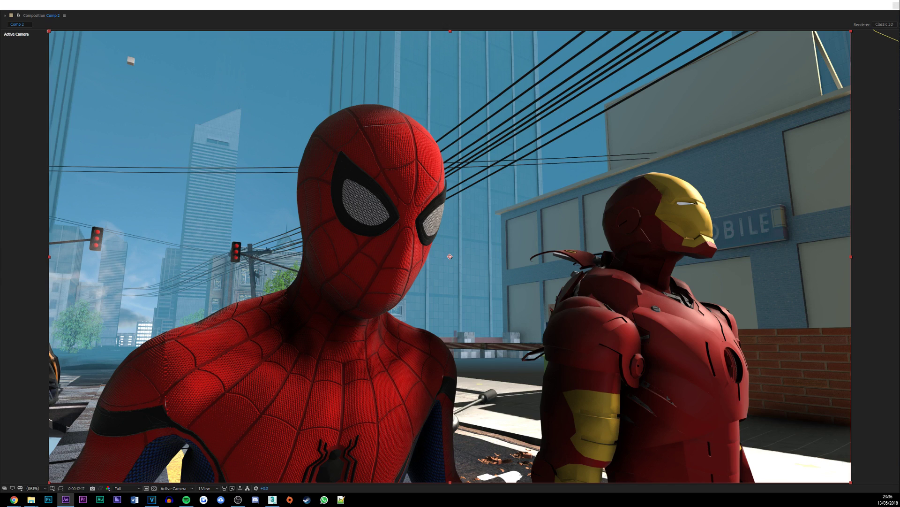
# - Preview the graded shot, then adjust the spot lights aimed at Spider-Man's face and Iron Man's helmet
pyautogui.press('space')
pyautogui.hotkey('ctrl', 'a')
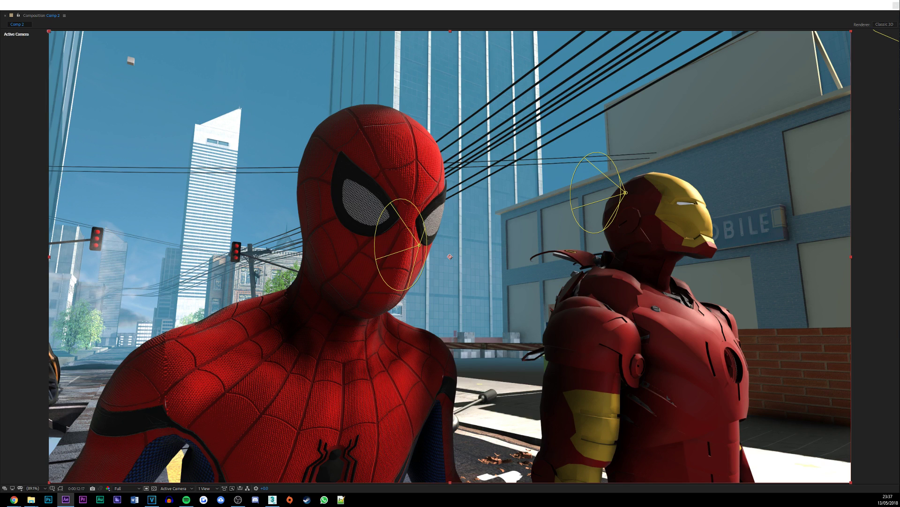
pyautogui.press('F2')
# - RAM-preview from 0:00:05:01 the wide shot of the crashed taxi, panther and scattered bricks
pyautogui.press('space')
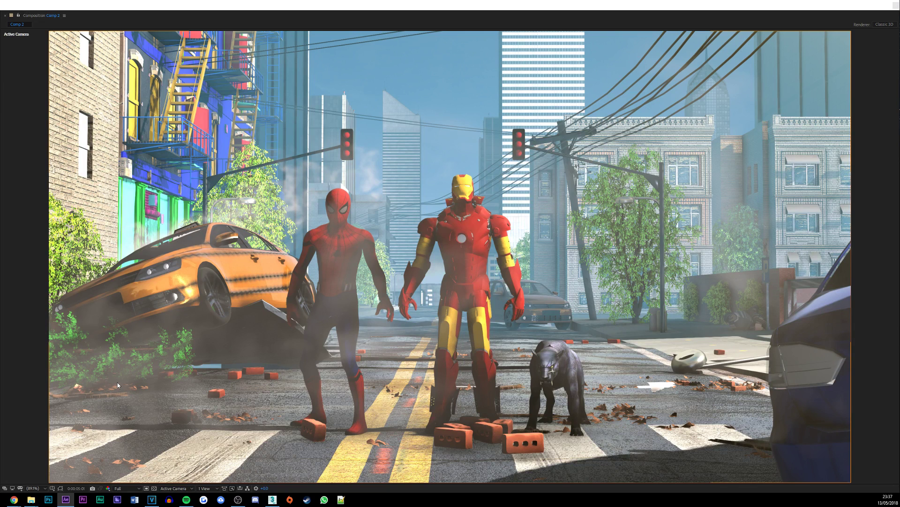
pyautogui.moveTo(247, 491)
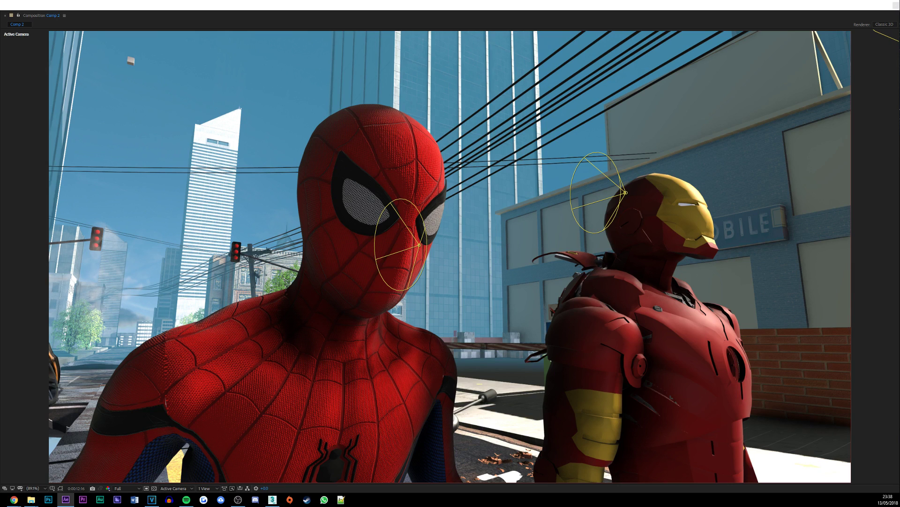
# - Select every layer in Comp 2 at the 0:00:12:16 Spider-Man and Iron Man close-up
pyautogui.hotkey('ctrl', 'Down')
# - Deselect all layers to hide the light gizmos and judge the depth-of-field blur on the towers
pyautogui.hotkey('ctrl', 'shift', 'a')
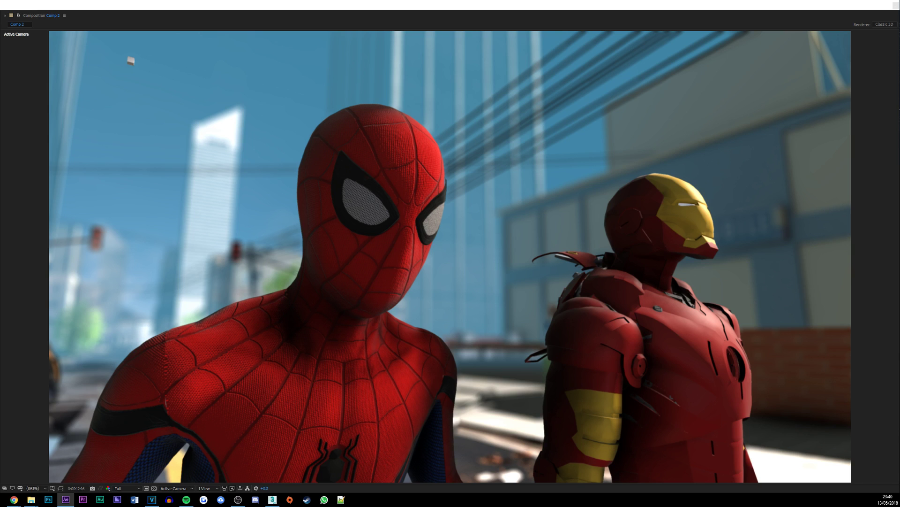
# - Zoom in on Spider-Man's face and eye lenses, then fit the whole frame back into view
pyautogui.scroll(1, 409, 172)
pyautogui.scroll(1, 409, 172)
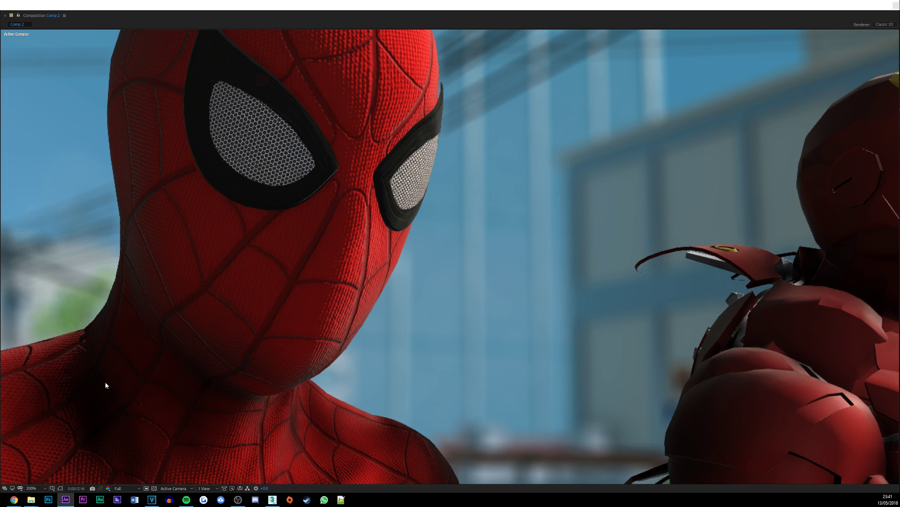
pyautogui.click(32, 488)
# - Set the viewer magnification to Fit to see the whole 0:00:15:12 frame
pyautogui.click(45, 374)
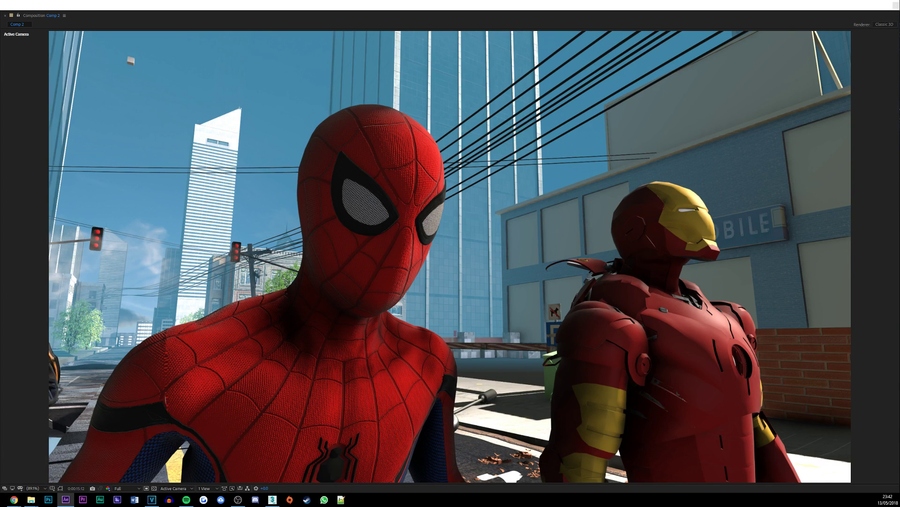
# - Preview the graded composition from the start, then switch to VEGAS Pro's full-screen raw render preview
pyautogui.click(14, 499)
pyautogui.hotkey('alt', 'Tab')
pyautogui.hotkey('alt', 'Tab')
pyautogui.hotkey('alt', 'Tab')
pyautogui.press('Home')
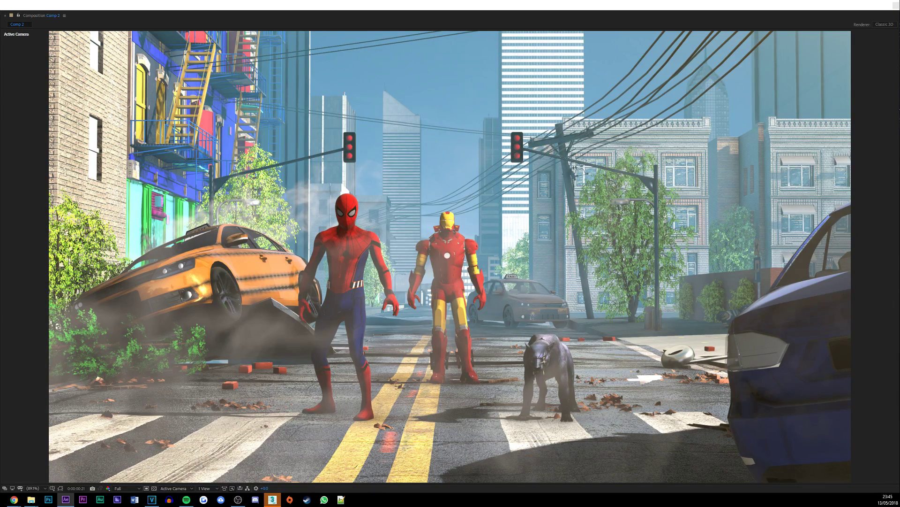
pyautogui.hotkey('alt', 'Tab')
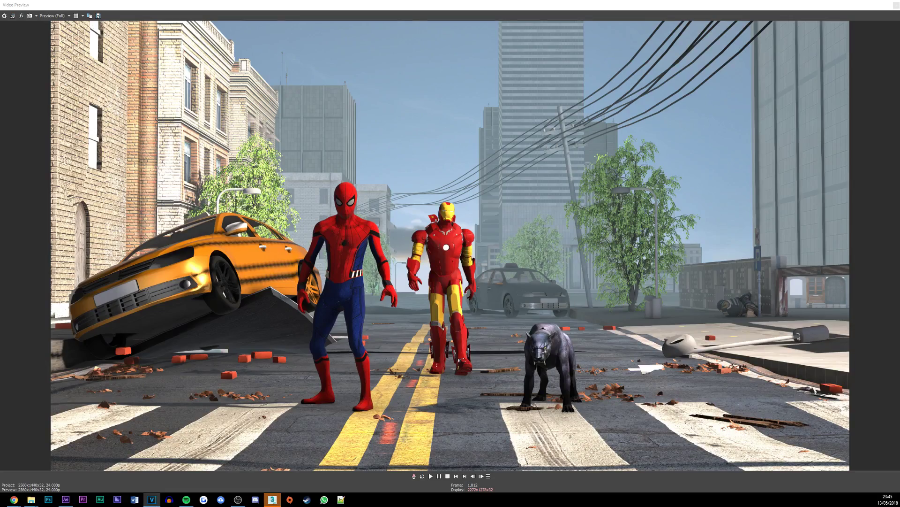
pyautogui.press('space')
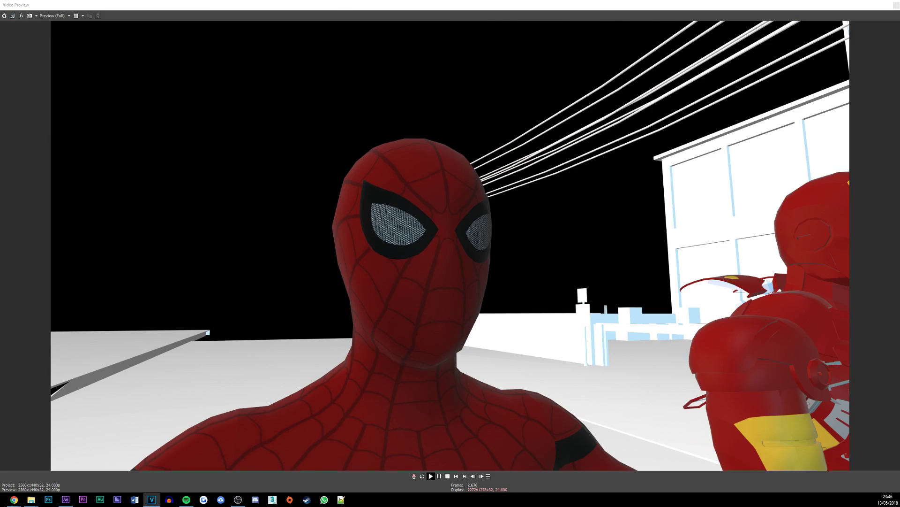
pyautogui.press('space')
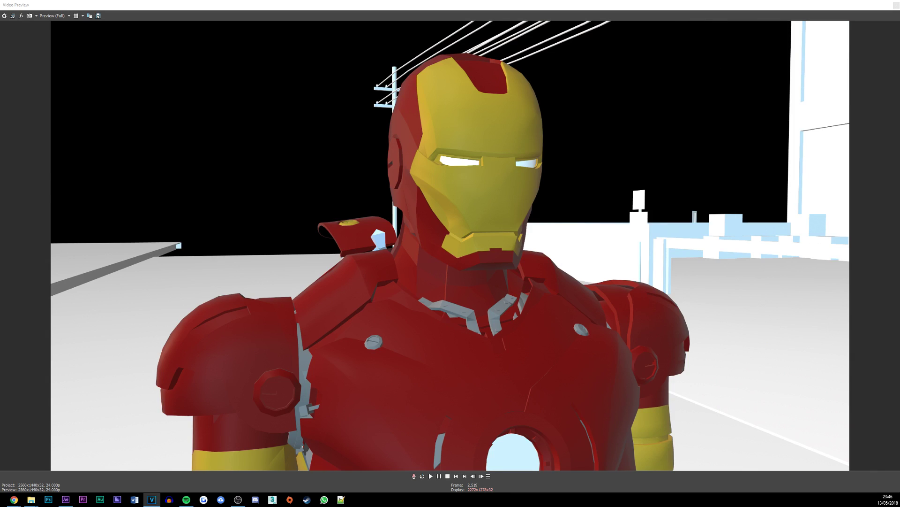
pyautogui.hotkey('alt', 'Tab')
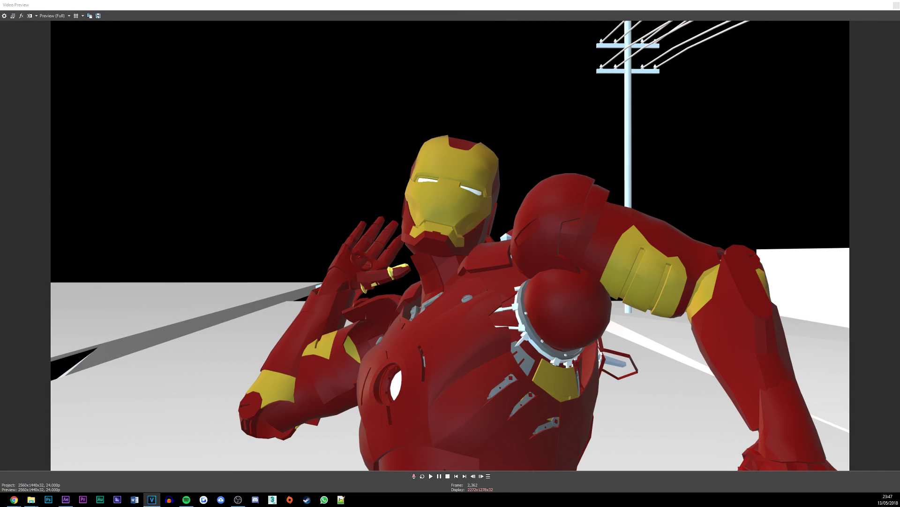
# - Play and stop the raw render preview repeatedly to review the Thanos and Iron Man shots
pyautogui.press('space')
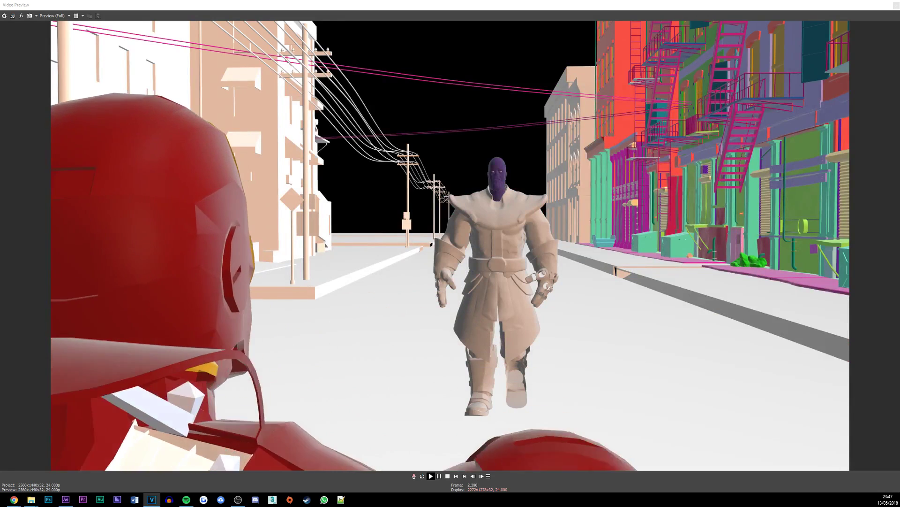
pyautogui.press('space')
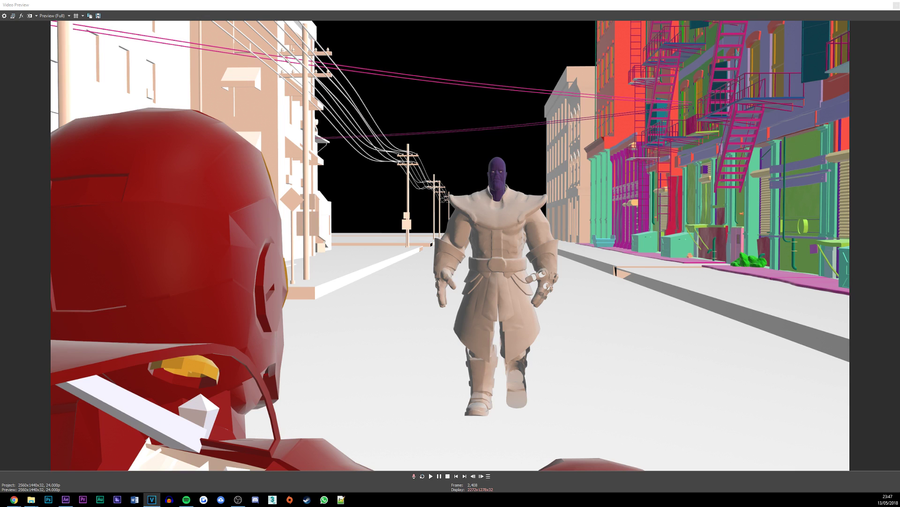
pyautogui.press('space')
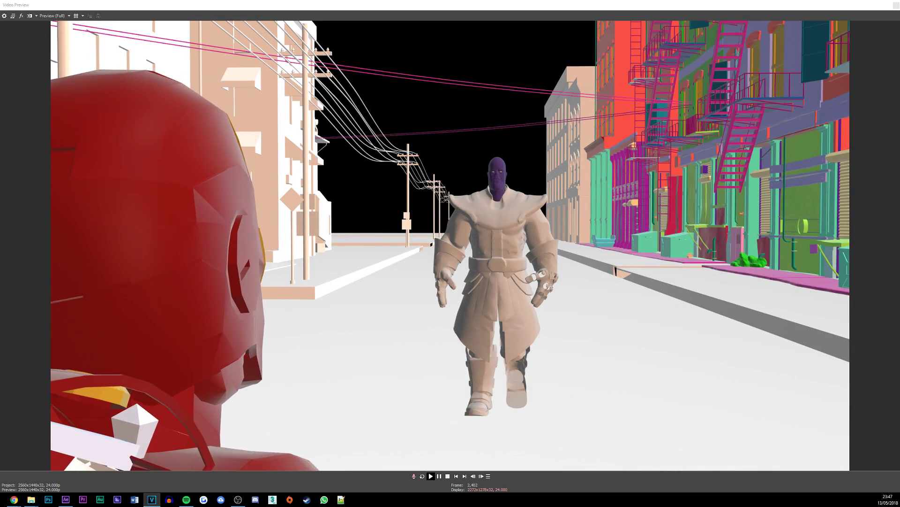
pyautogui.press('space')
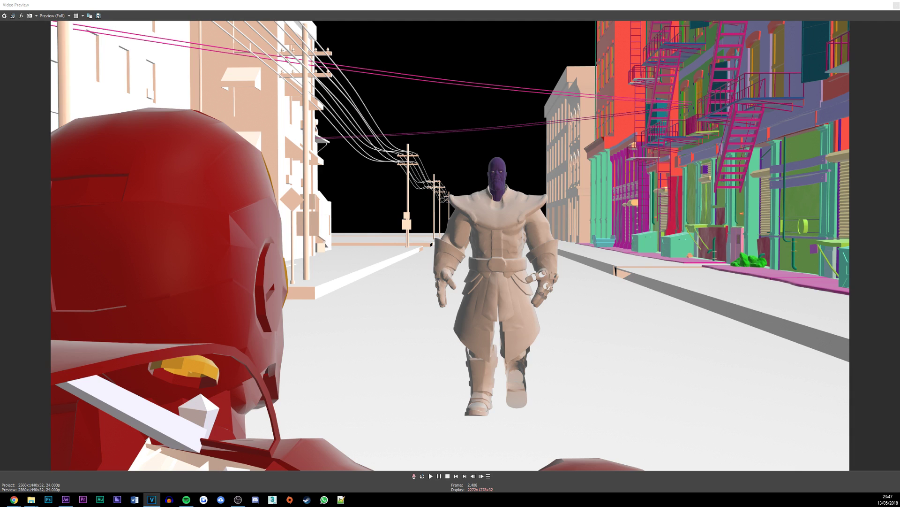
pyautogui.press('space')
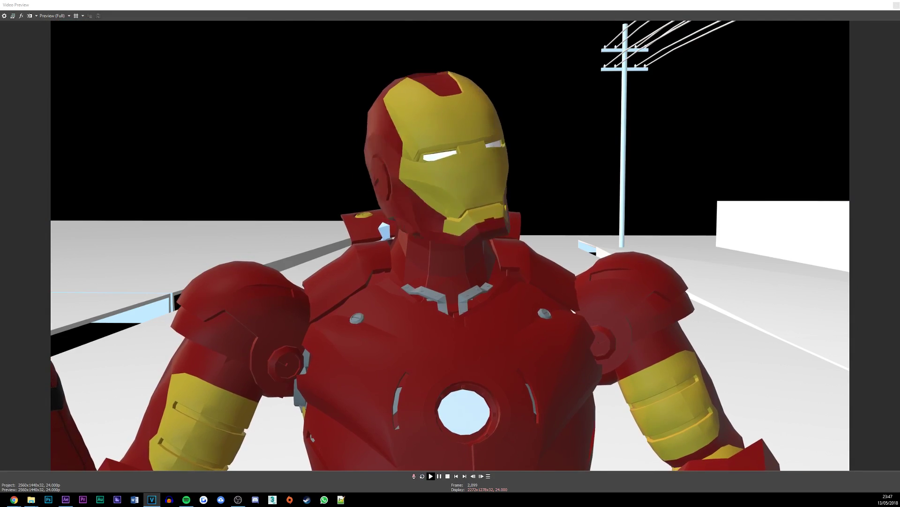
# - Play and stop the graded brick-crash shot repeatedly in VEGAS Pro, replaying the flying wheelbarrow from frame 1,832
pyautogui.press('space')
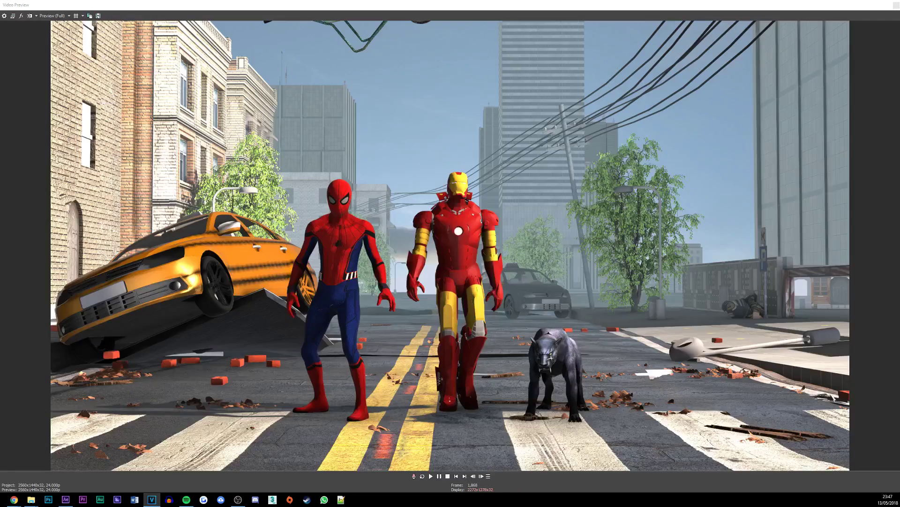
pyautogui.press('space')
pyautogui.press('space')
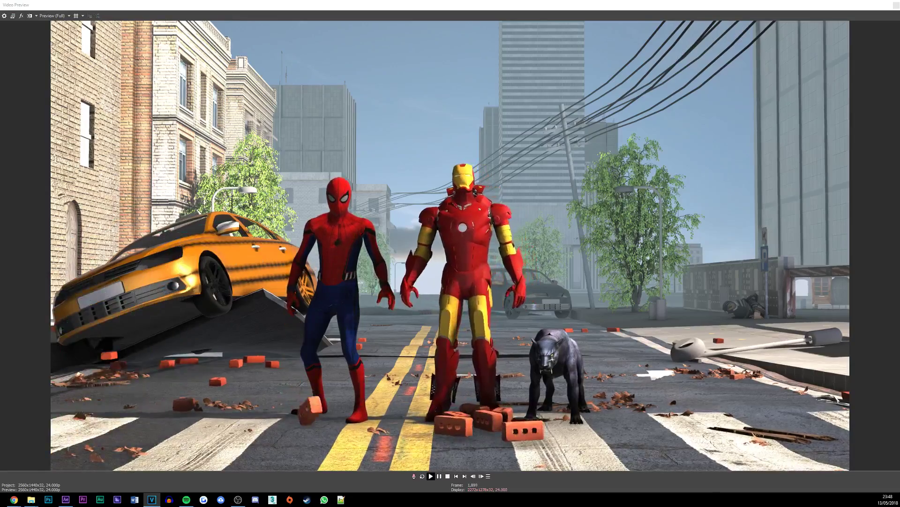
pyautogui.press('space')
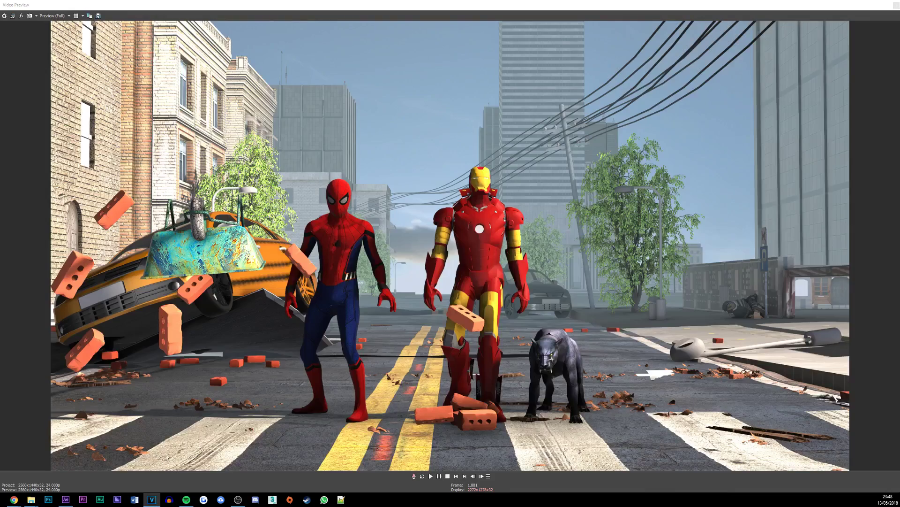
pyautogui.press('space')
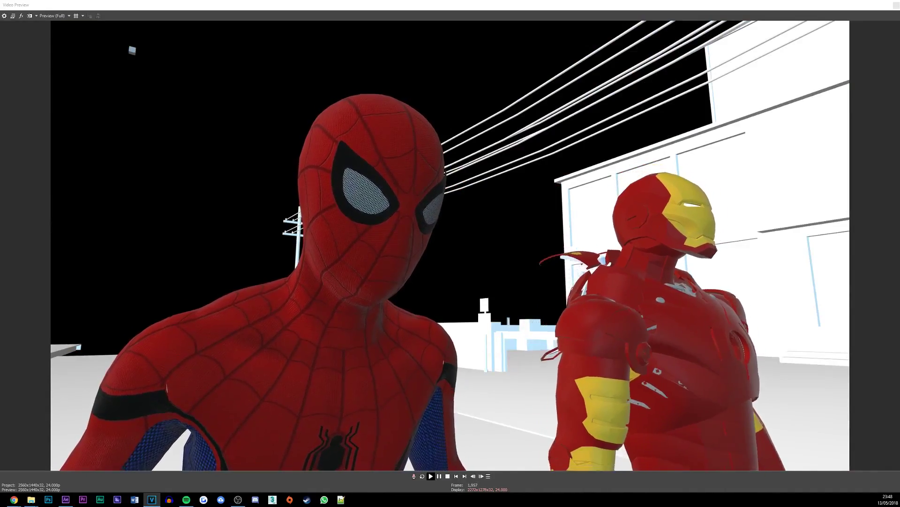
pyautogui.press('space')
pyautogui.press('space')
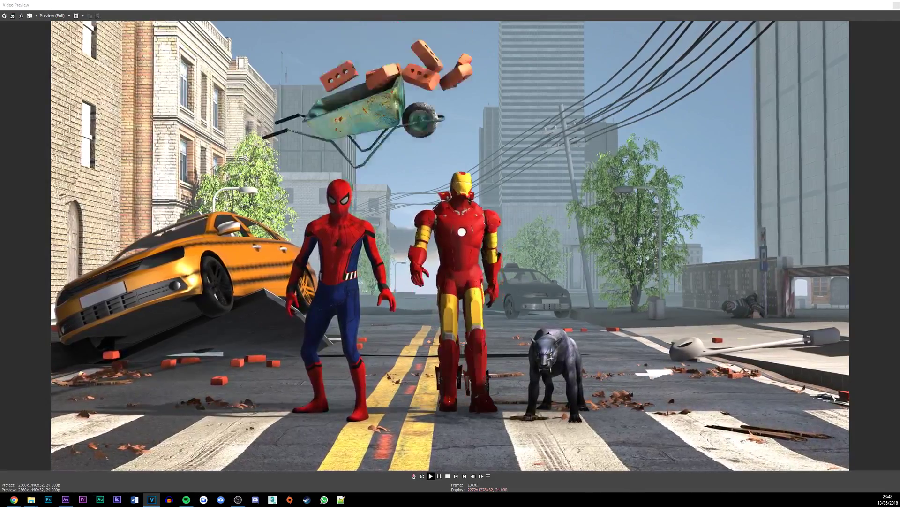
pyautogui.press('space')
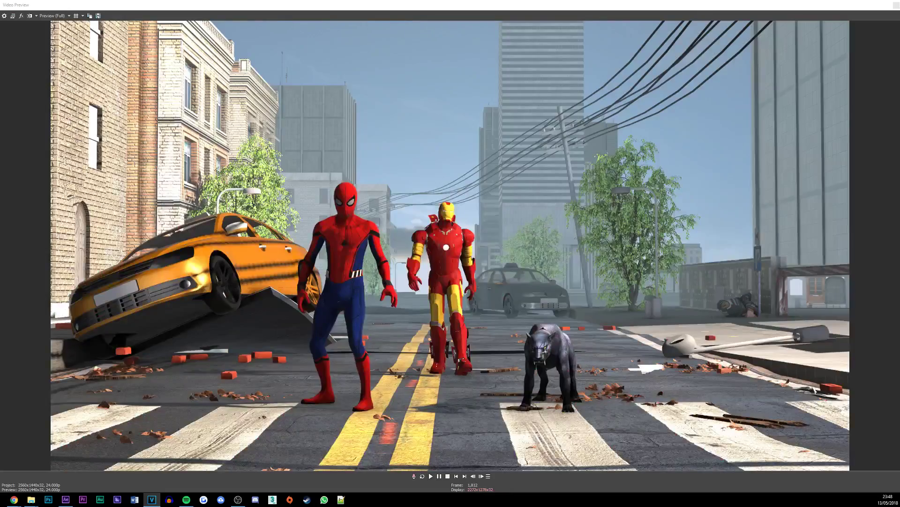
pyautogui.press('space')
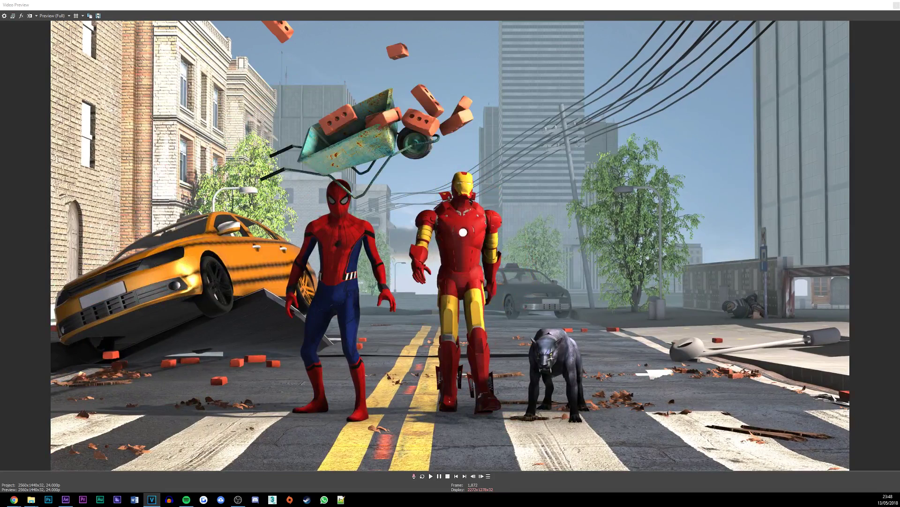
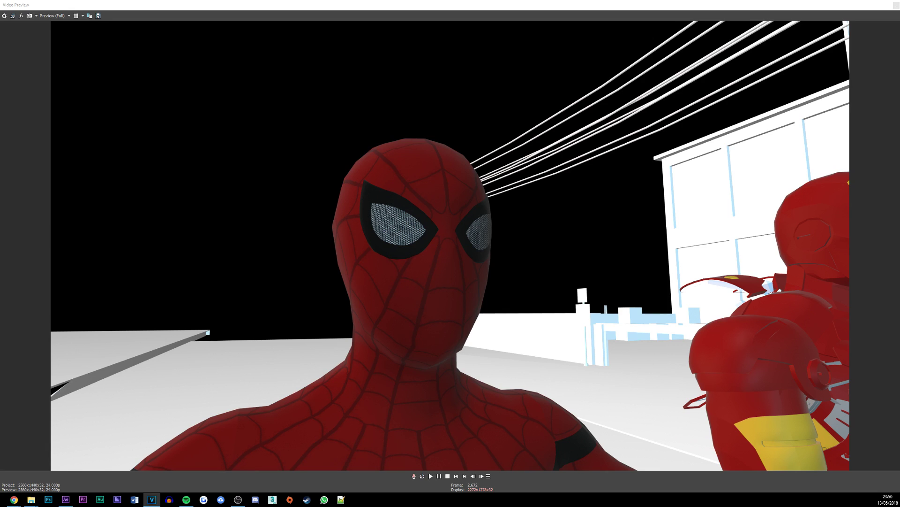
# - Play and replay the Spider-Man swirling-lines clip in VEGAS Pro, then switch to After Effects
pyautogui.press('space')
pyautogui.press('space')
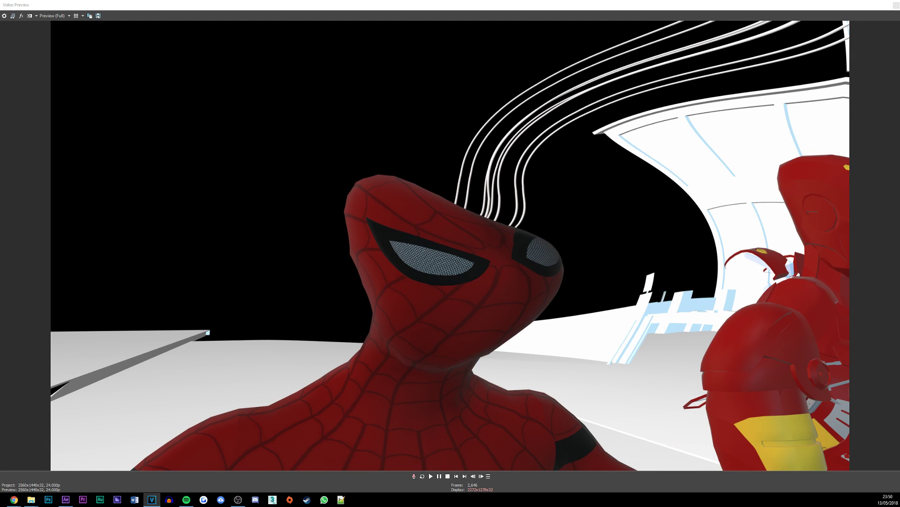
pyautogui.press('space')
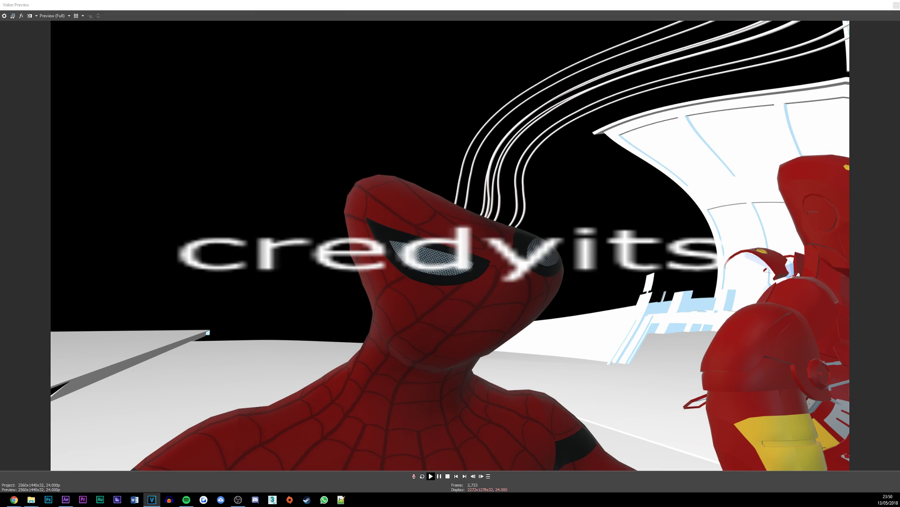
pyautogui.press('space')
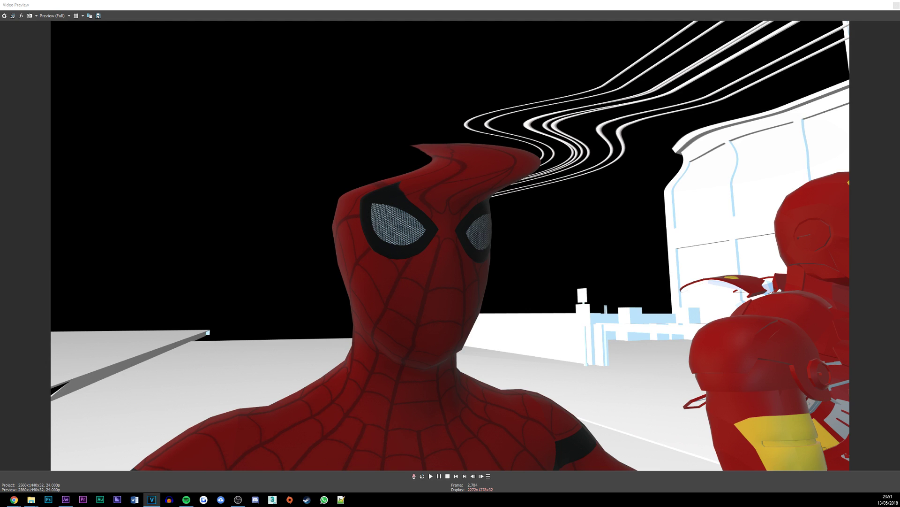
pyautogui.press('space')
pyautogui.press('space')
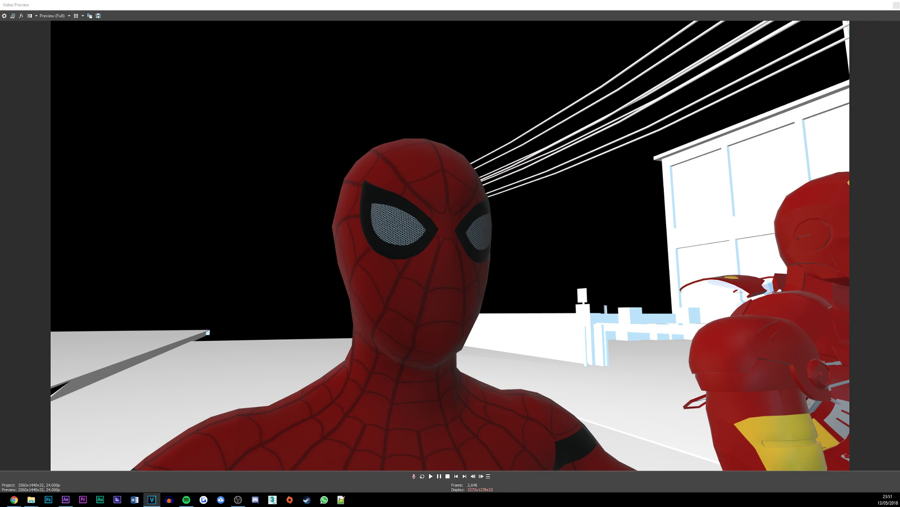
pyautogui.hotkey('alt', 'Tab')
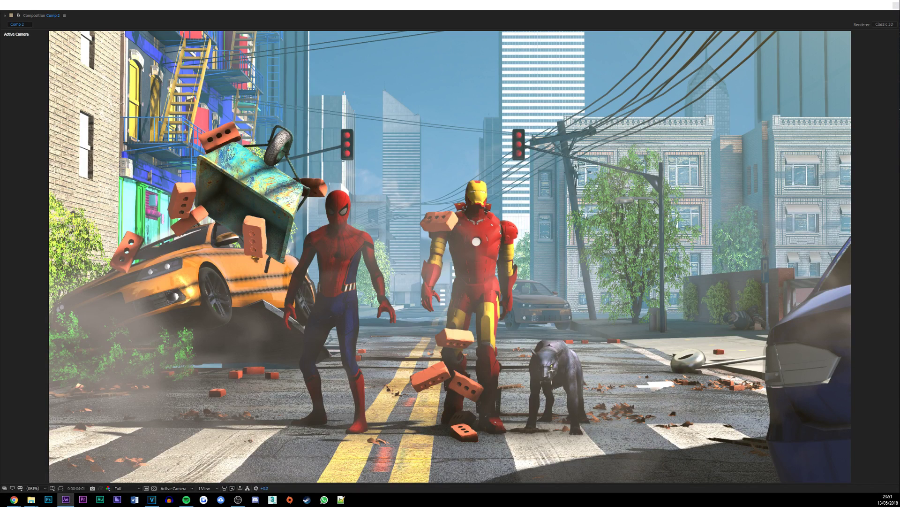
# - Advance Comp 2 three frames to follow the flying bricks
pyautogui.press('pagedown')
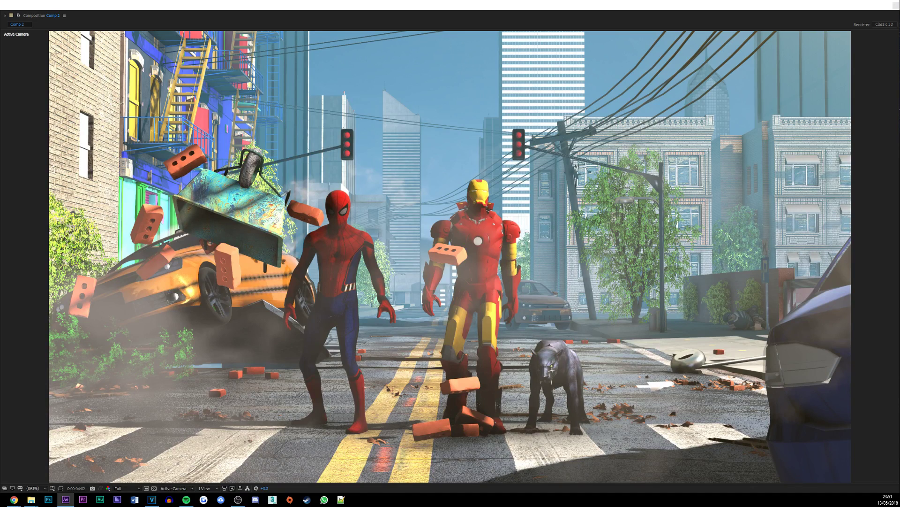
pyautogui.press('pagedown')
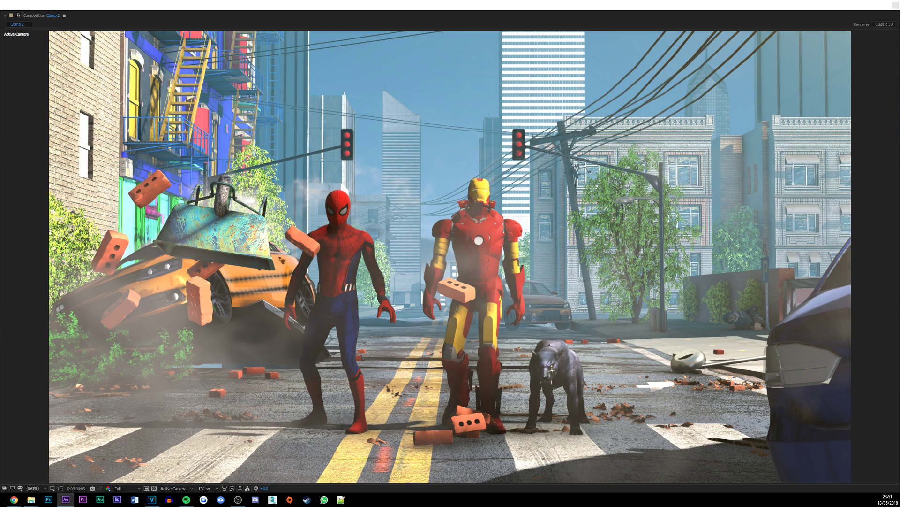
pyautogui.press('pagedown')
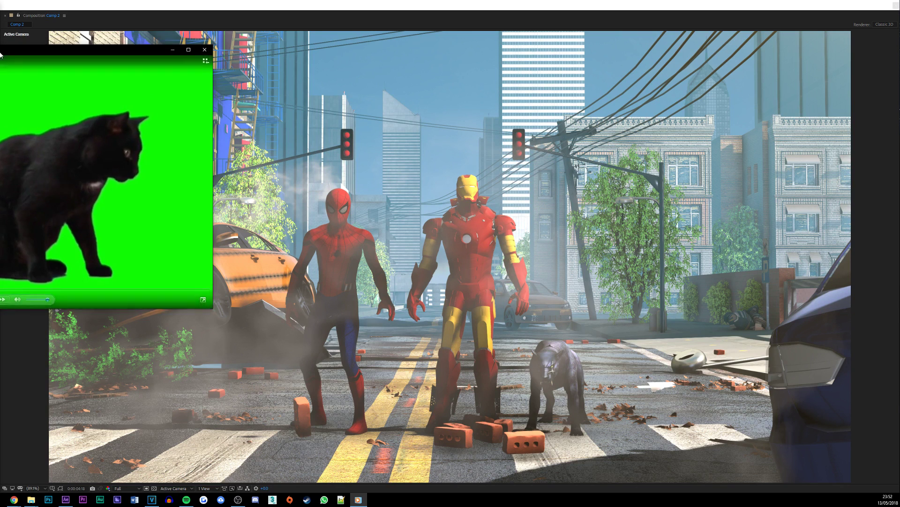
# - Reposition the green-screen cat player window, watch the clip, then close the player
pyautogui.moveTo(0, 64); pyautogui.dragTo(1, 72)
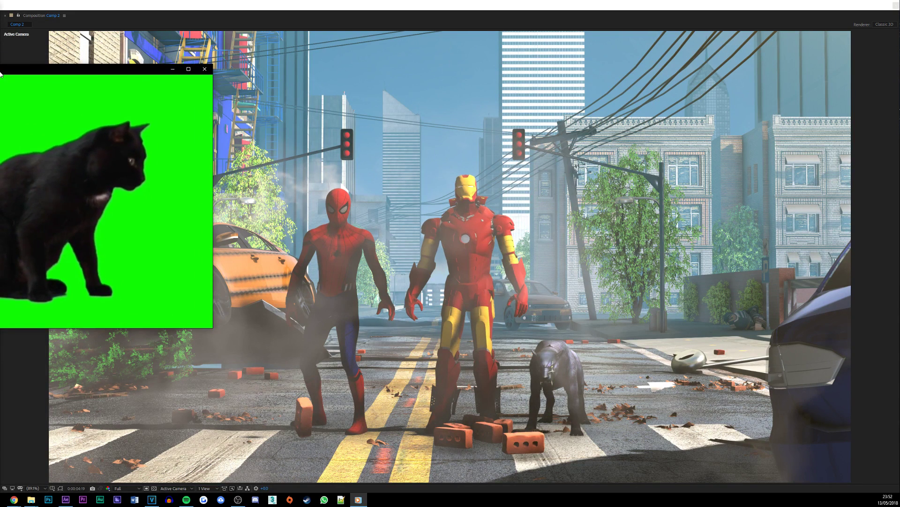
pyautogui.moveTo(0, 73)
pyautogui.mouseDown()
pyautogui.moveTo(1, 170)
pyautogui.moveTo(132, 186)
pyautogui.moveTo(454, 108)
pyautogui.moveTo(0, 56)
pyautogui.mouseUp()
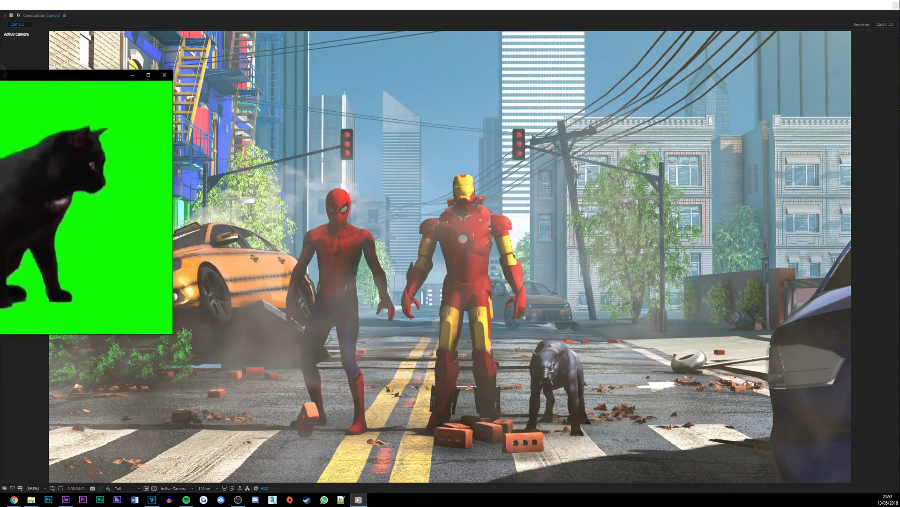
pyautogui.hotkey('alt', 'F4')
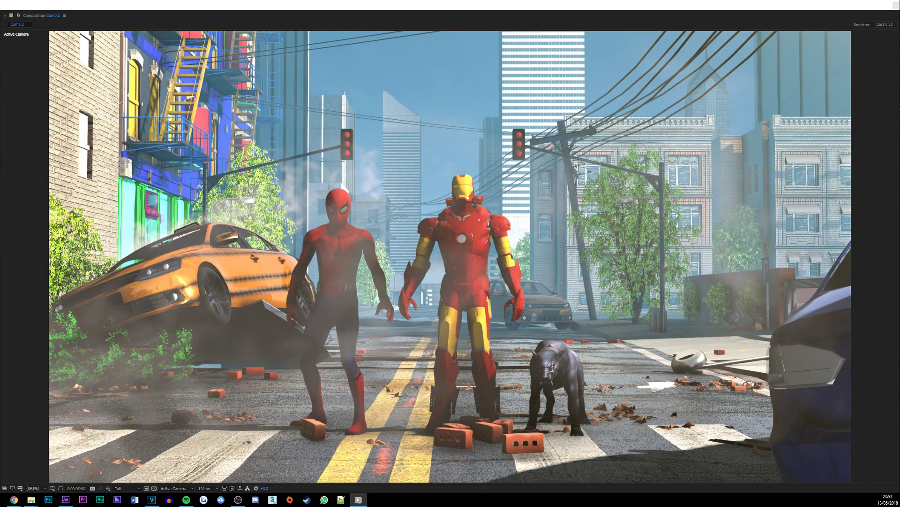
pyautogui.moveTo(164, 111)
pyautogui.mouseDown()
pyautogui.moveTo(192, 125)
pyautogui.moveTo(132, 169)
pyautogui.moveTo(143, 169)
pyautogui.moveTo(154, 207)
pyautogui.moveTo(0, 206)
pyautogui.mouseUp()
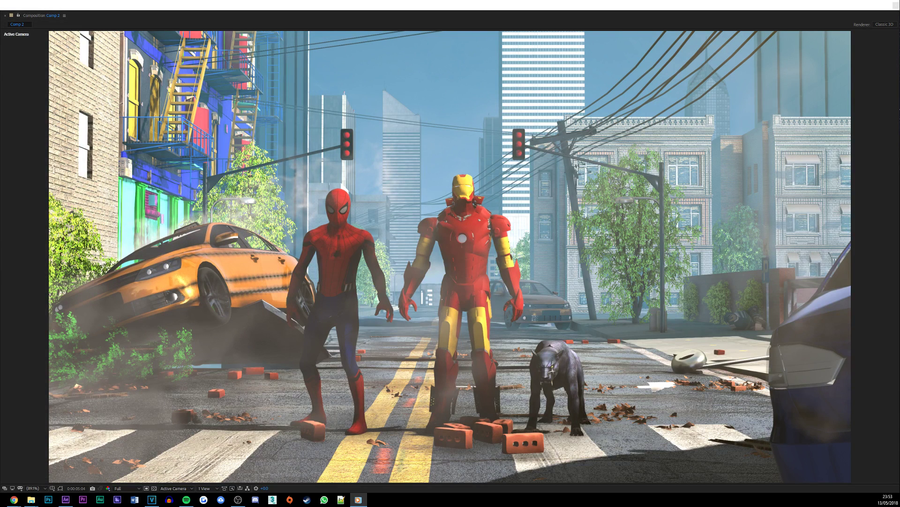
pyautogui.hotkey('alt', 'F4')
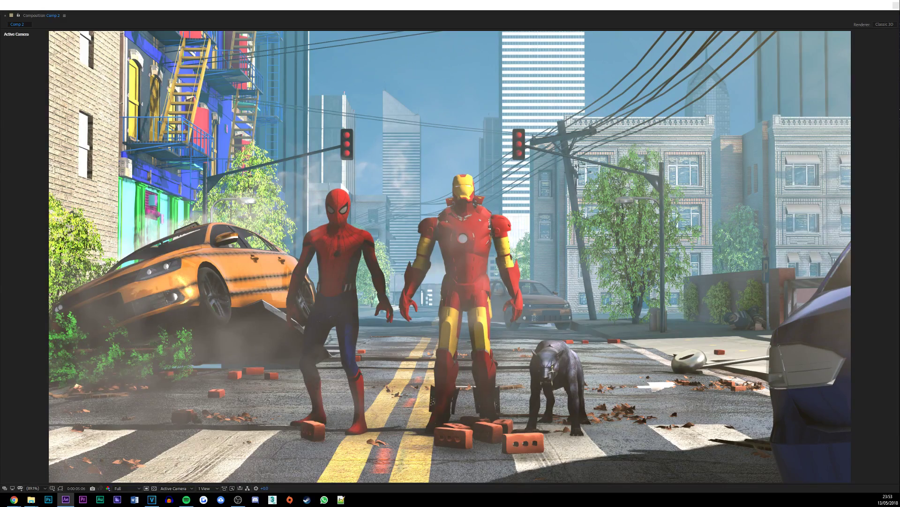
pyautogui.press('space')
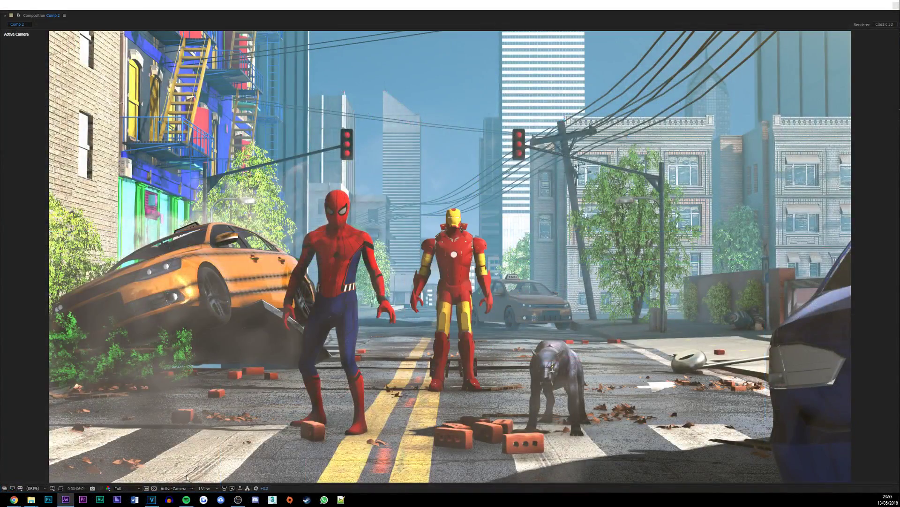
# - Play the Comp 2 shot of Spider-Man, Iron Man and the panther from the start
pyautogui.click(237, 500)
pyautogui.click(237, 501)
pyautogui.press('space')
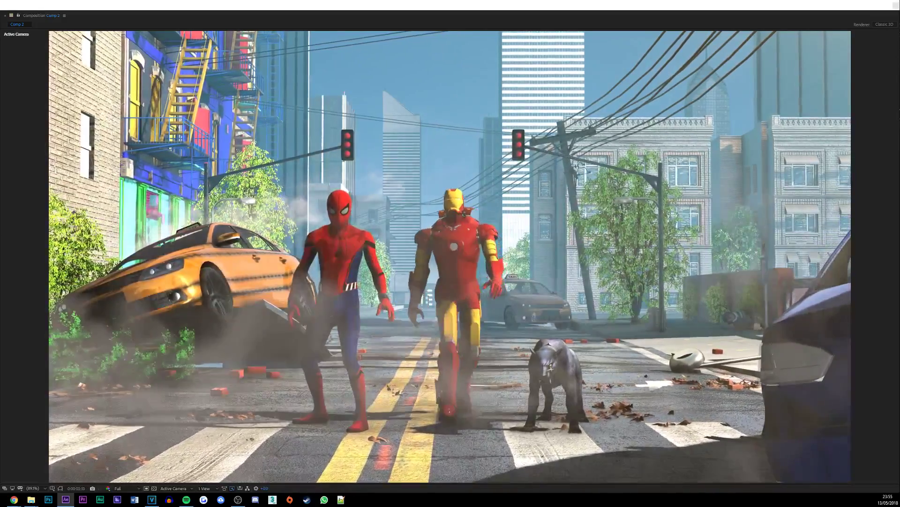
pyautogui.press('space')
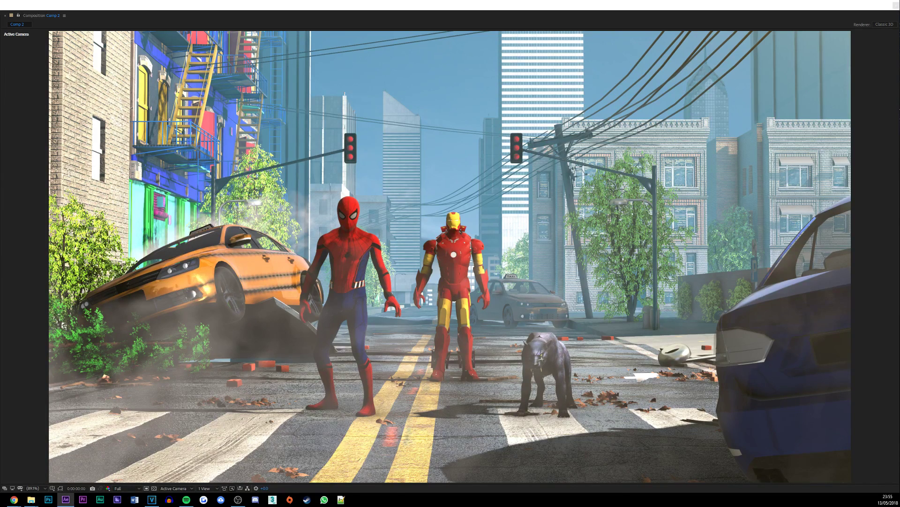
pyautogui.press('space')
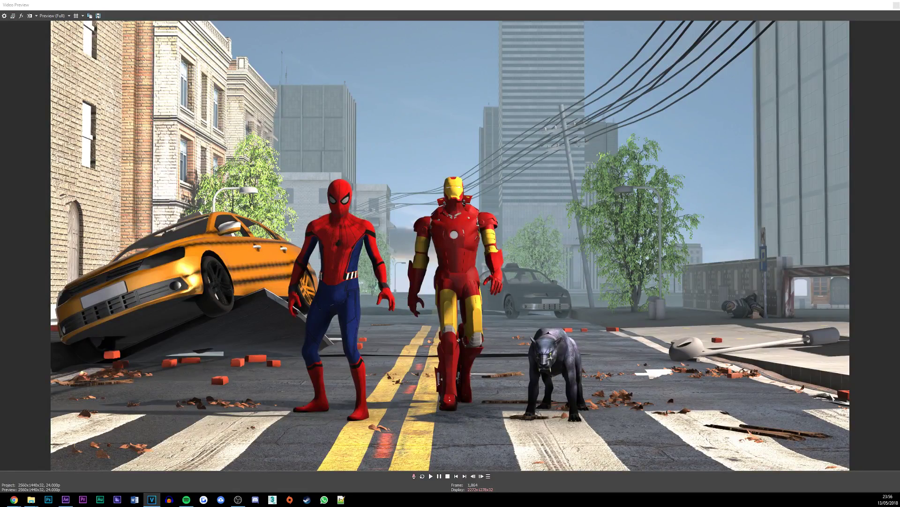
# - Show the OBS Studio live stream briefly, then minimise it
pyautogui.click(239, 500)
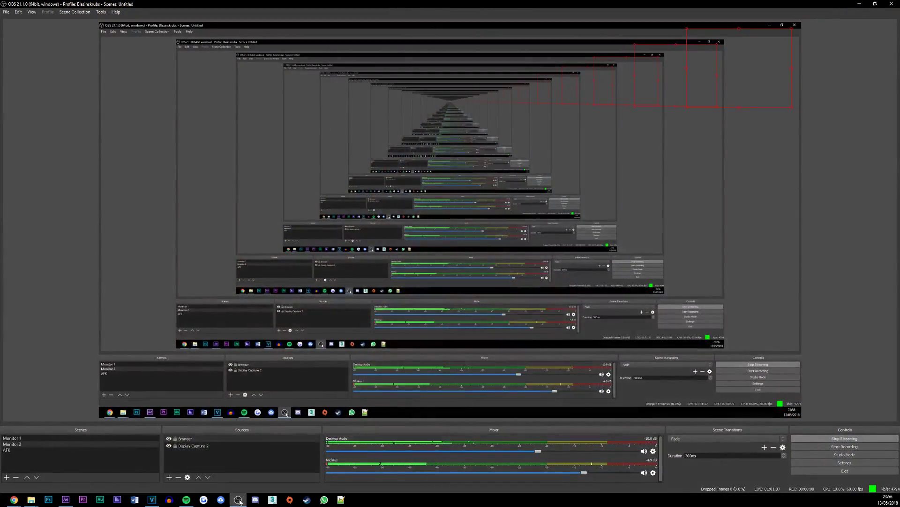
pyautogui.click(238, 500)
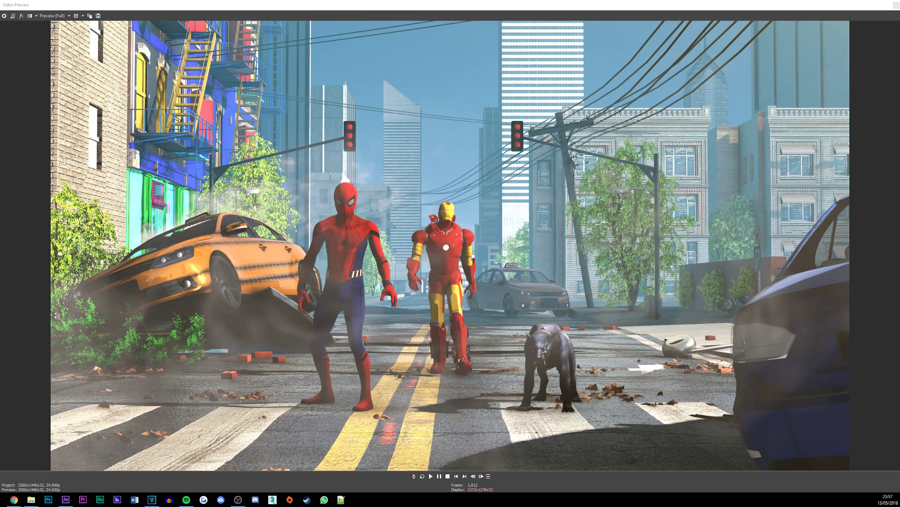
# - Glance at After Effects Comp 2, then play the VEGAS preview from frame 1,812
pyautogui.hotkey('alt', 'Tab')
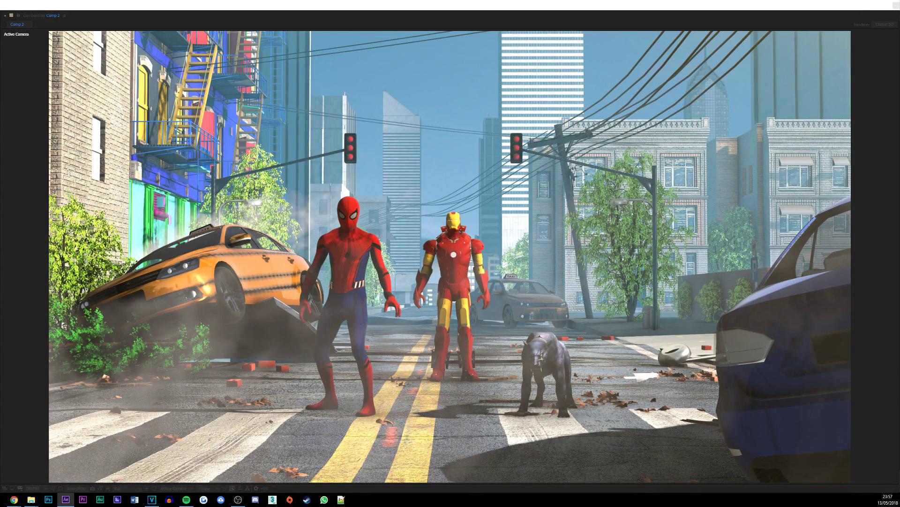
pyautogui.hotkey('alt', 'Tab')
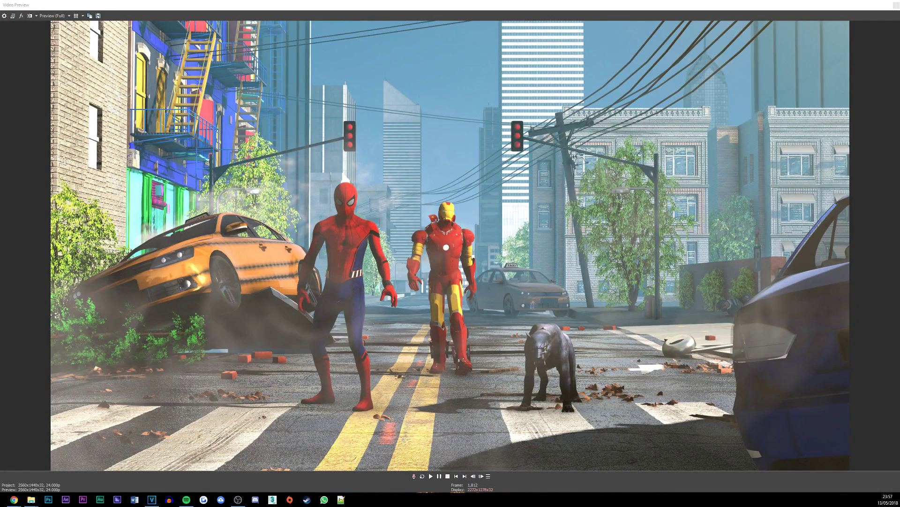
pyautogui.press('space')
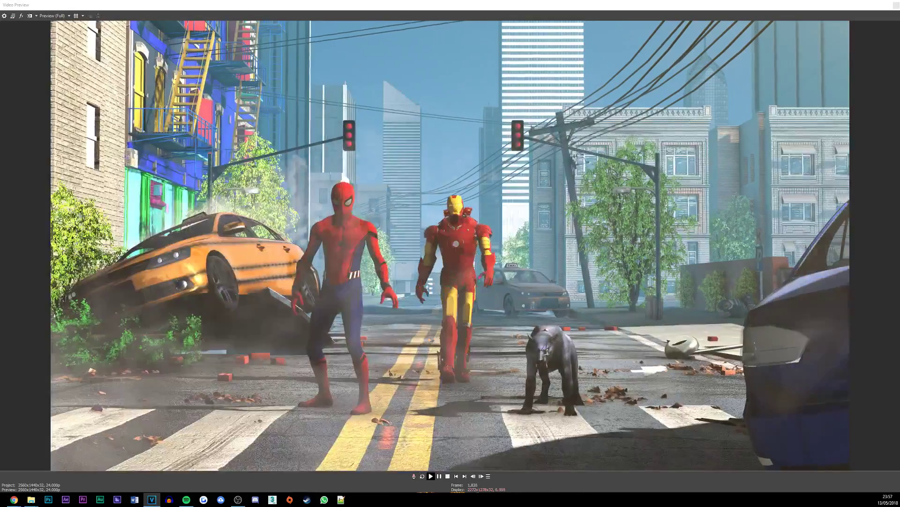
pyautogui.press('space')
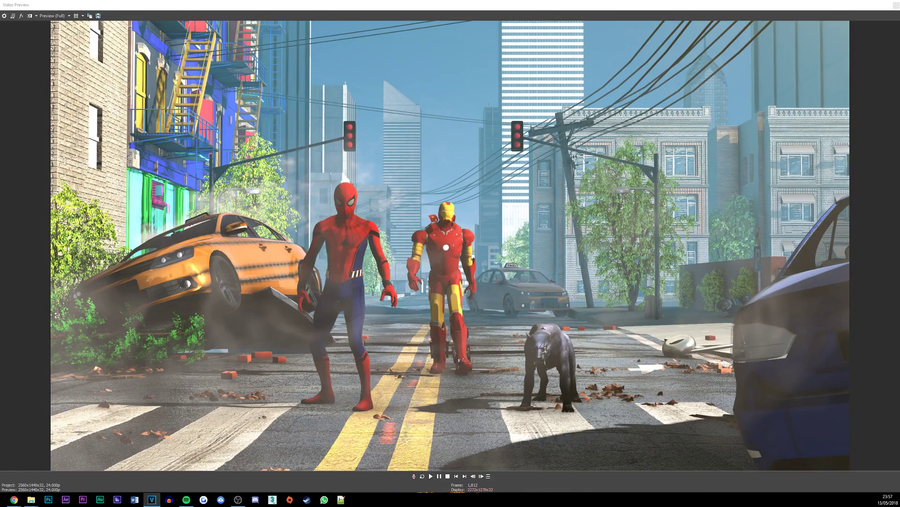
pyautogui.press('space')
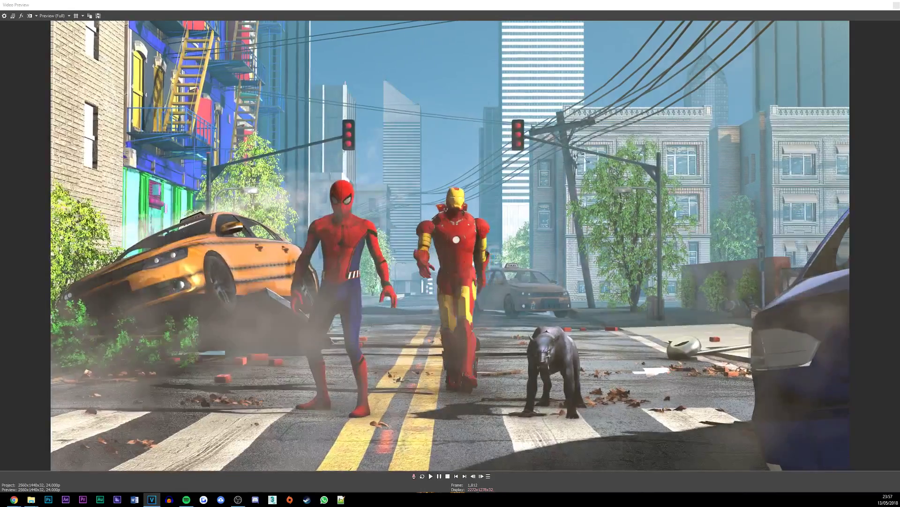
pyautogui.press('space')
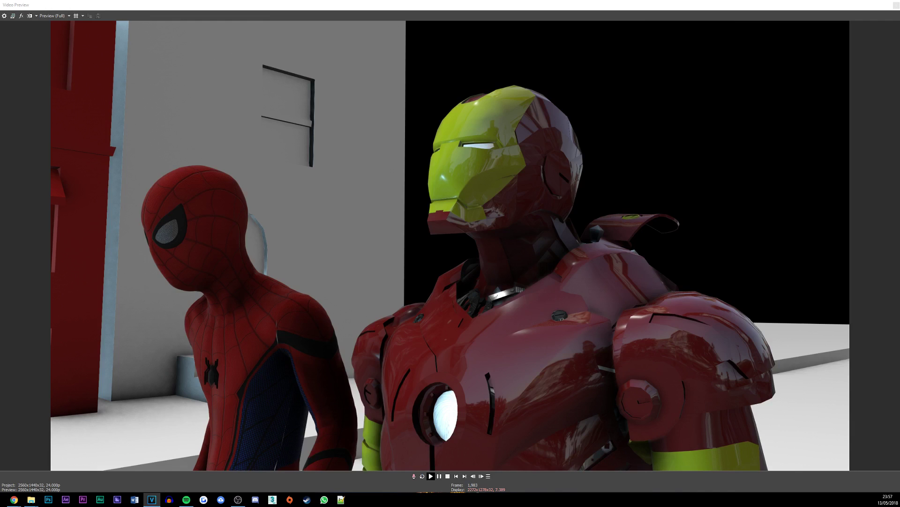
# - Stop playback of the Spider-Man and Iron Man close-up
pyautogui.press('space')
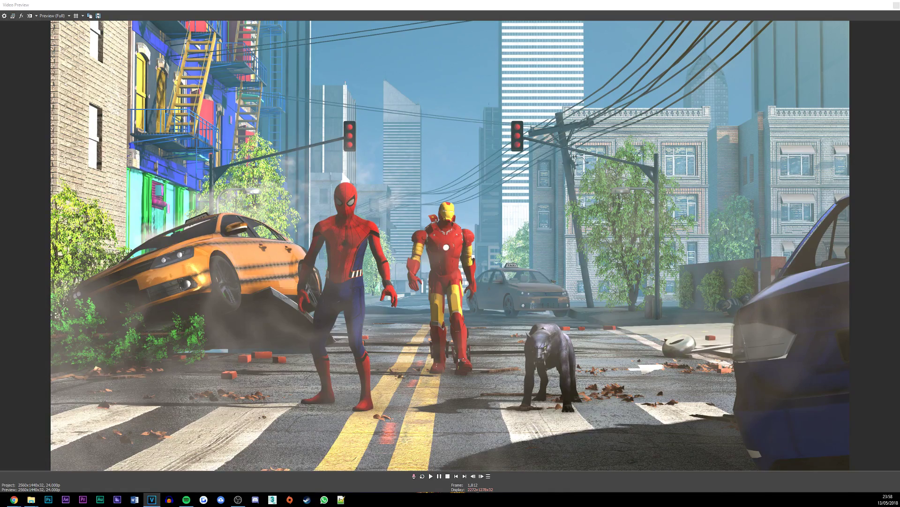
# - Compare the foggy graded and vivid frames, then step forward to frame 1,872
pyautogui.press('space')
pyautogui.press('space')
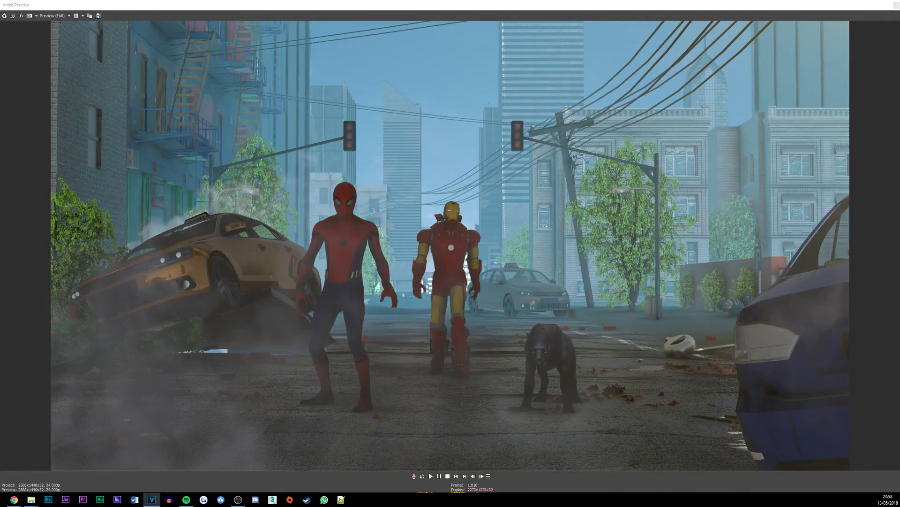
pyautogui.press('Right')
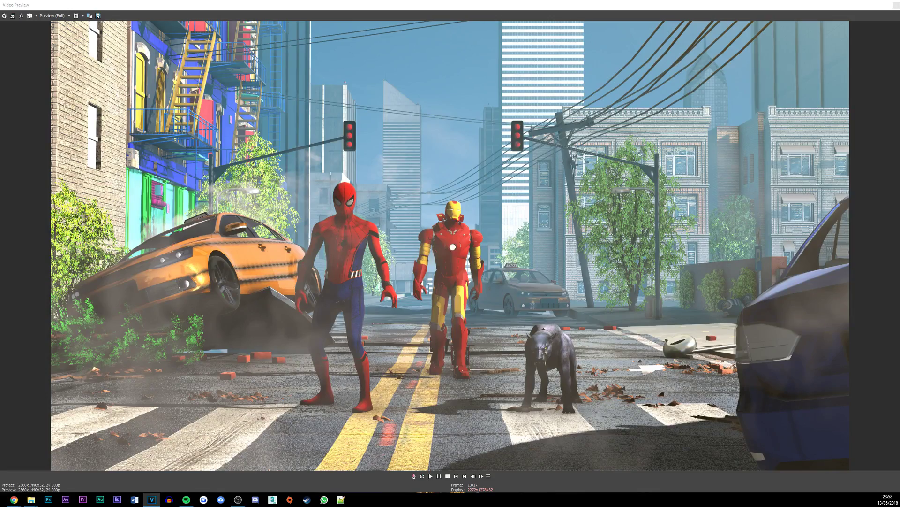
pyautogui.press('Left')
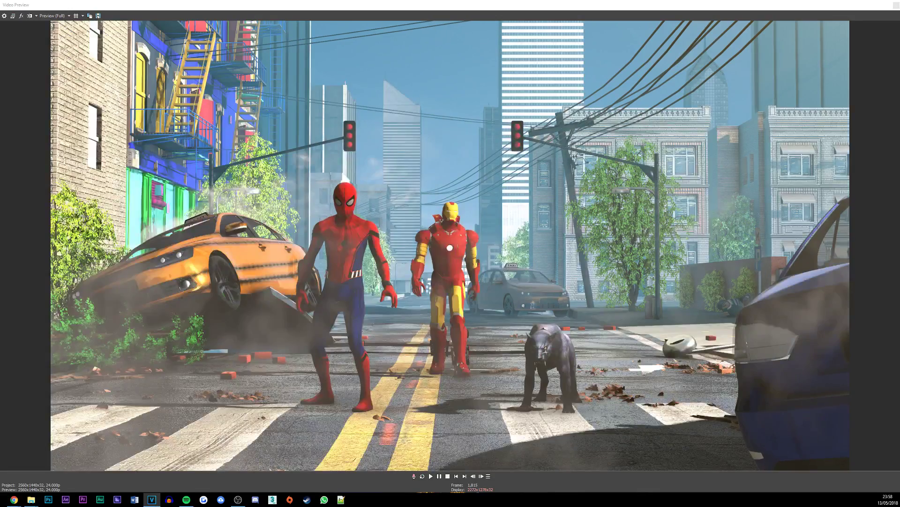
pyautogui.press('space')
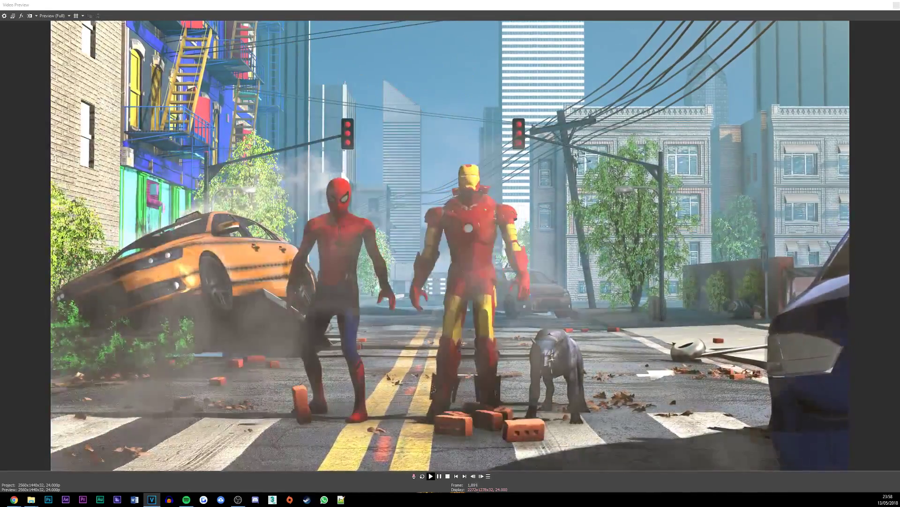
pyautogui.press('space')
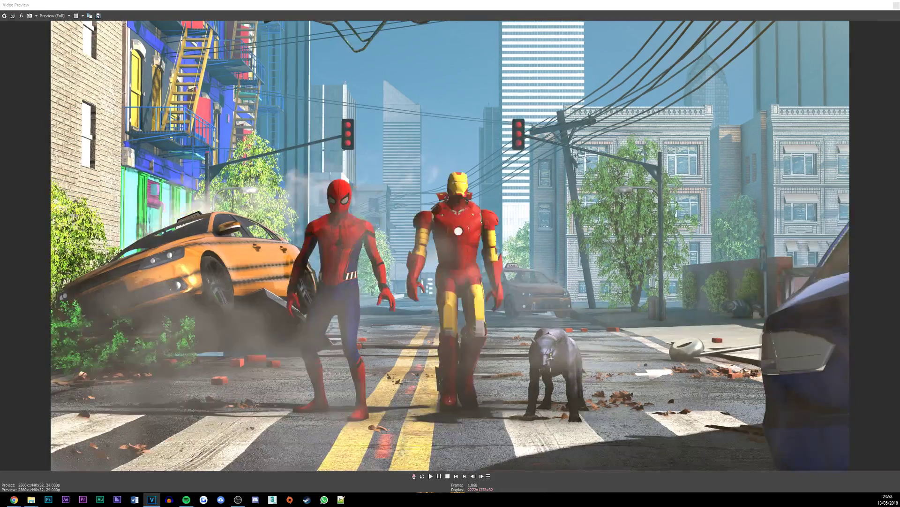
pyautogui.press('Right')
pyautogui.press('Right')
pyautogui.press('Right')
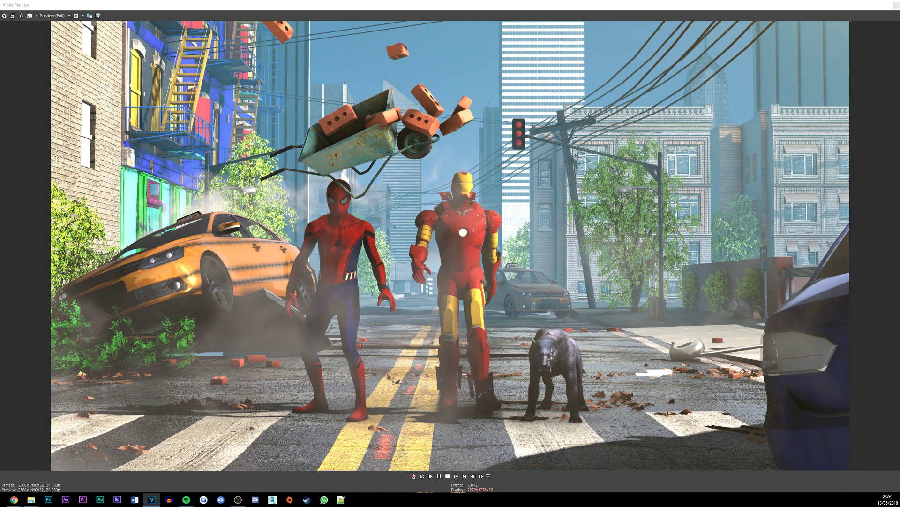
# - Replay the wheelbarrow impact, checking the dumpster pose, and play through to the credyits card
pyautogui.press('space')
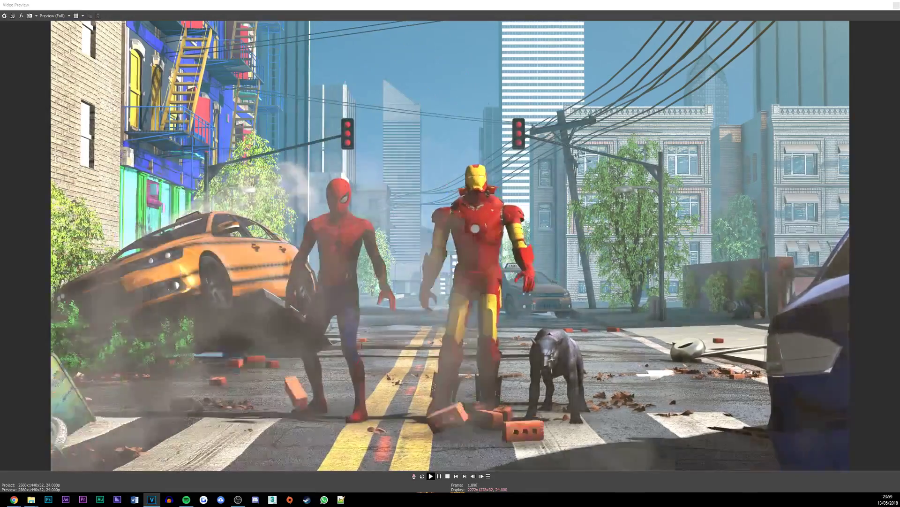
pyautogui.press('space')
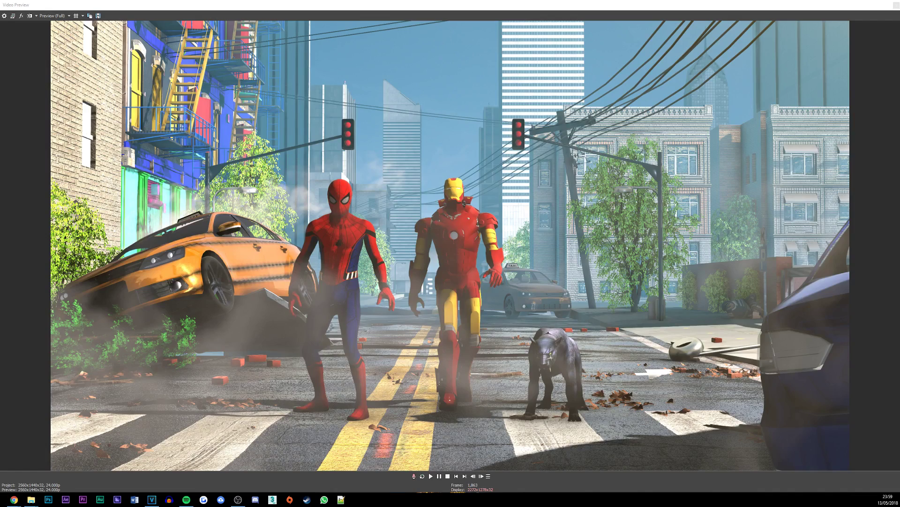
pyautogui.press('space')
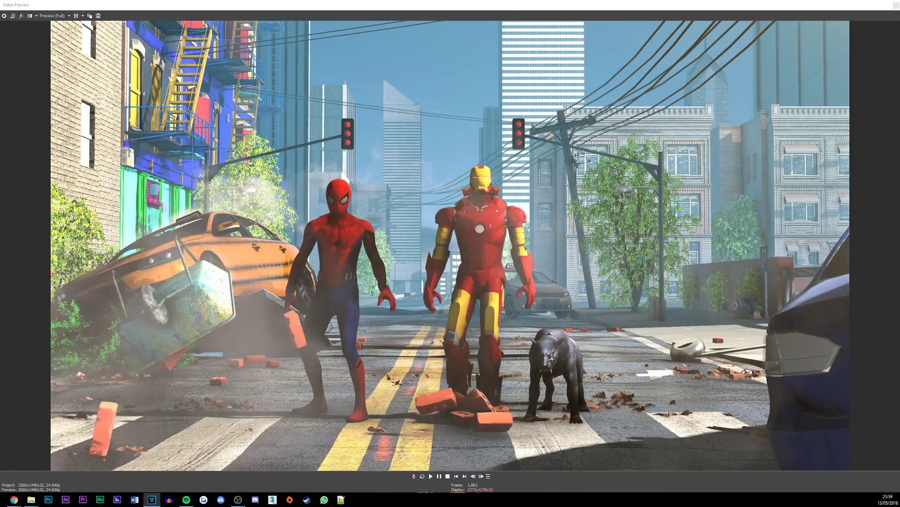
pyautogui.press('Left')
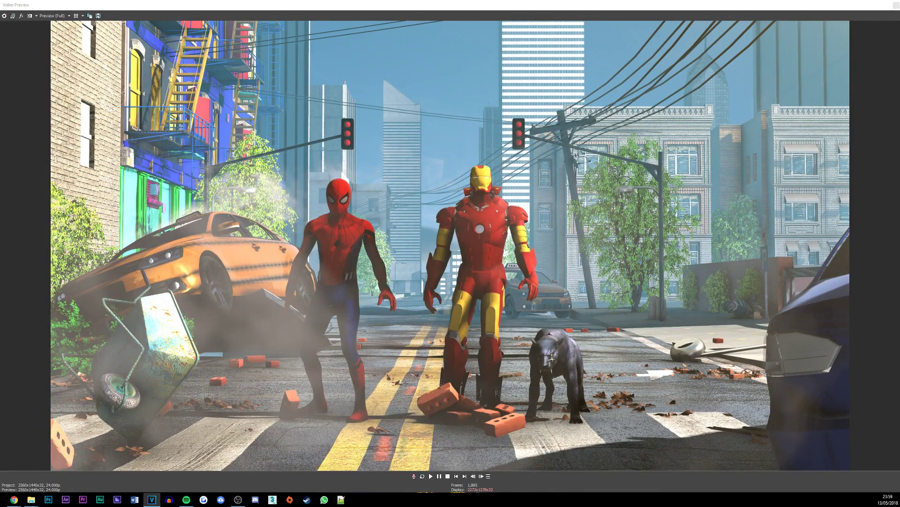
pyautogui.press('space')
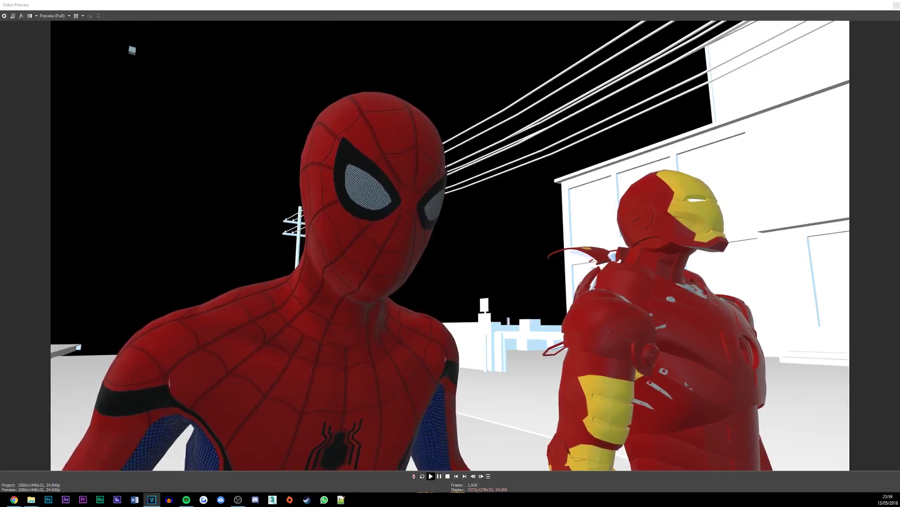
pyautogui.press('space')
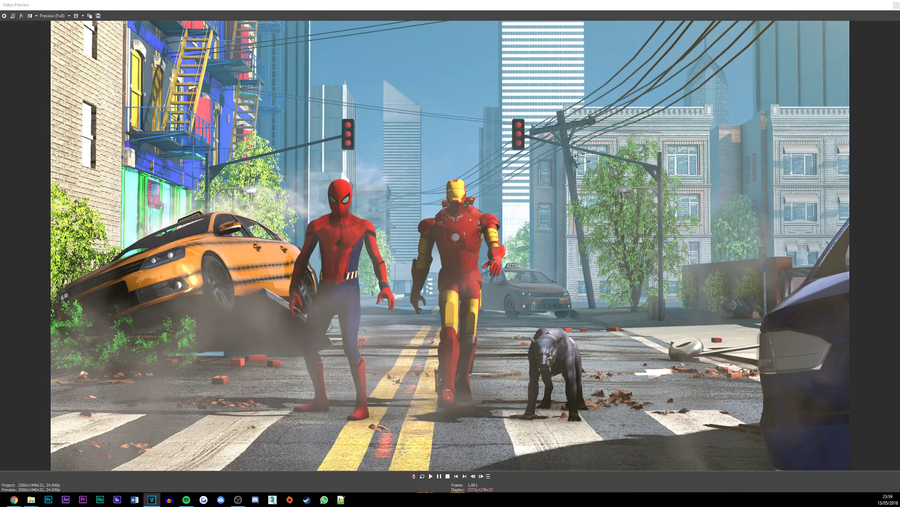
pyautogui.press('space')
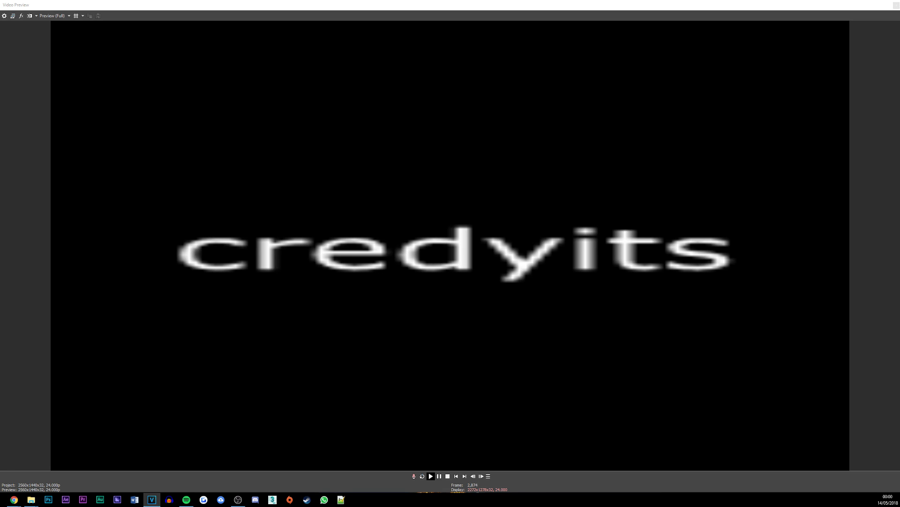
# - Stop at 00:01:15.12, exit full-screen preview, and bring up the YouTube live chat
pyautogui.press('space')
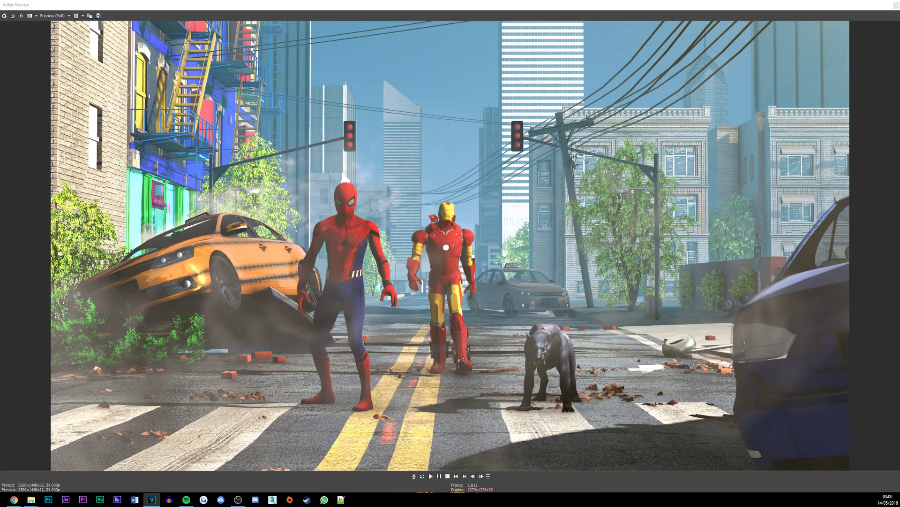
pyautogui.press('Escape')
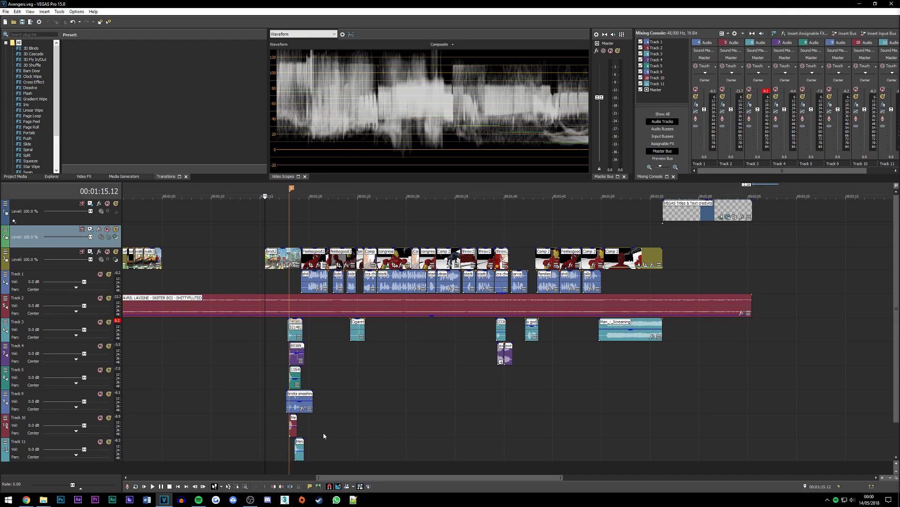
pyautogui.moveTo(27, 500)
pyautogui.click(84, 471)
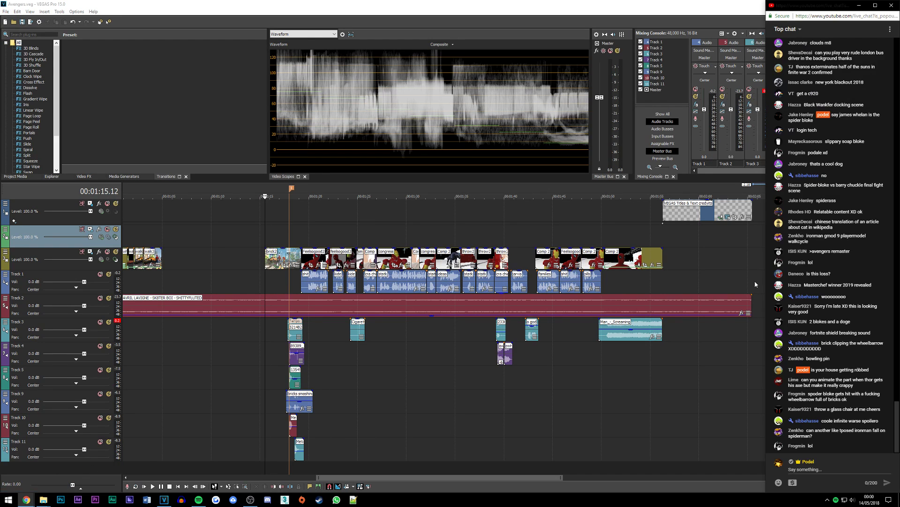
pyautogui.scroll(2, 852, 227)
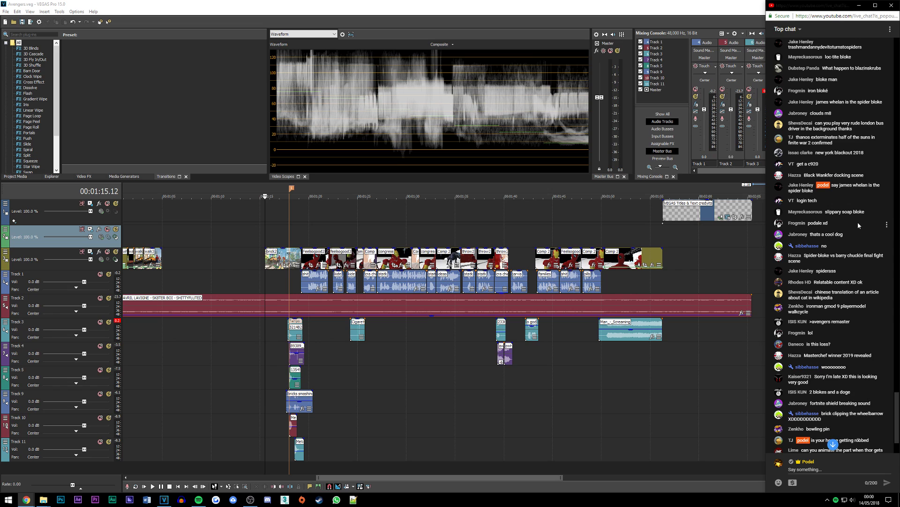
pyautogui.scroll(1, 857, 221)
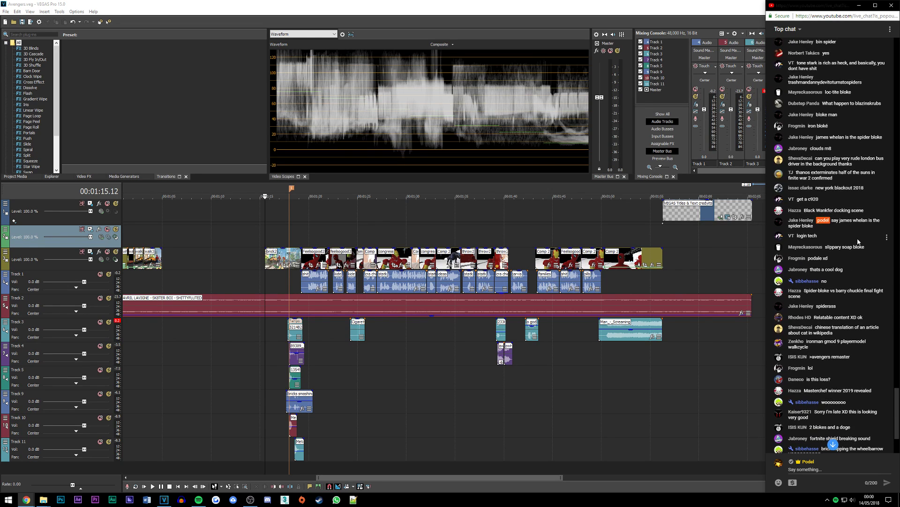
pyautogui.scroll(1, 858, 238)
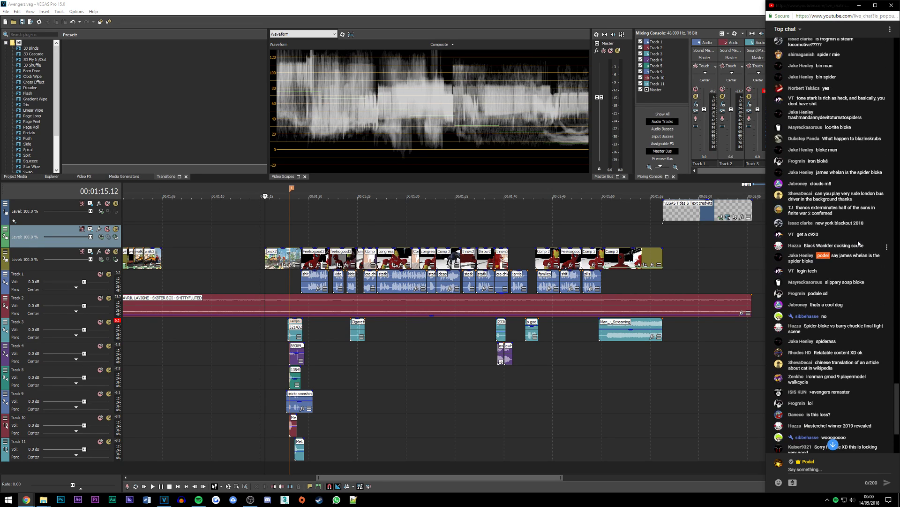
pyautogui.scroll(-1, 859, 243)
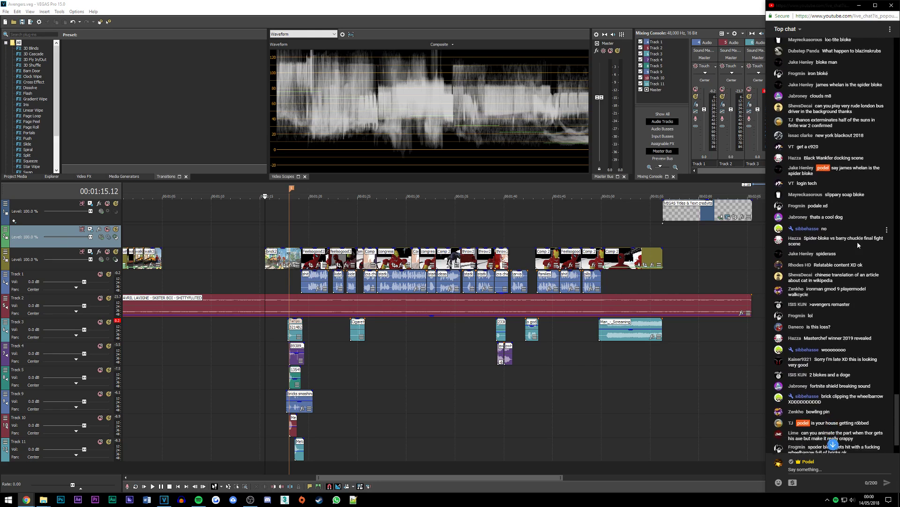
pyautogui.scroll(-1, 859, 243)
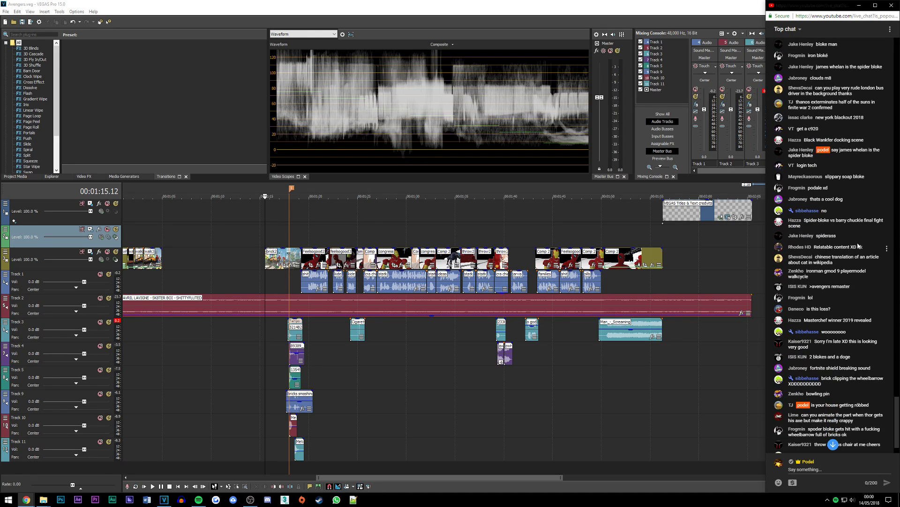
pyautogui.scroll(-1, 861, 249)
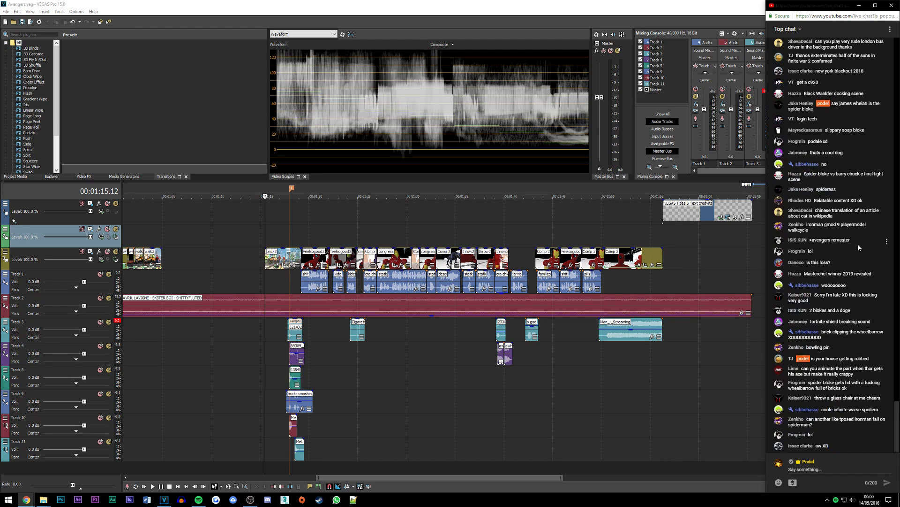